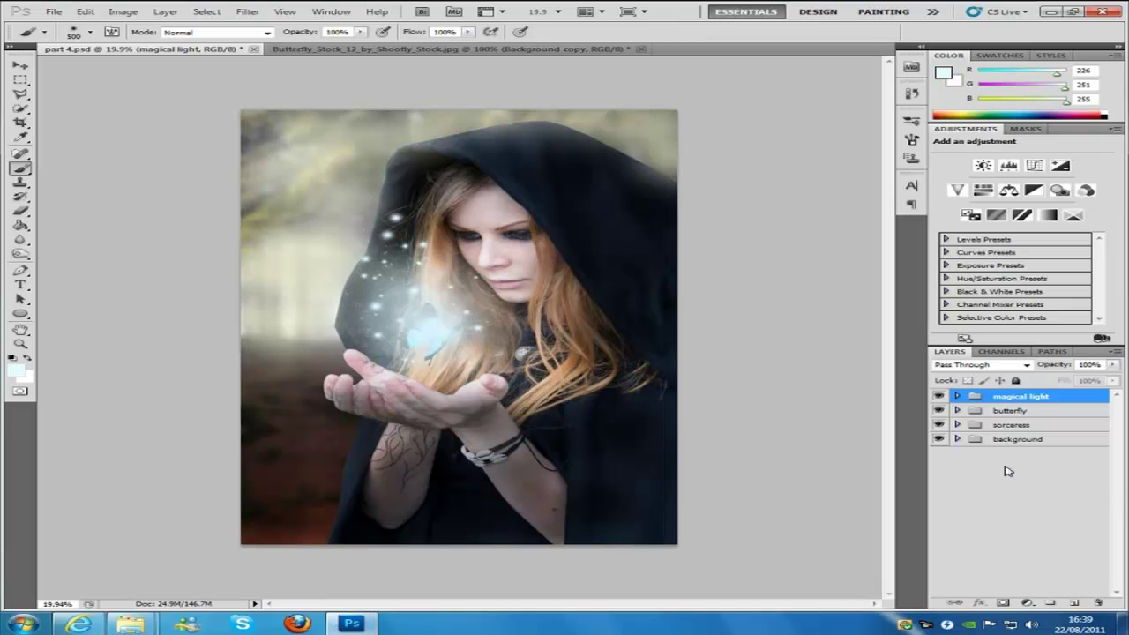
Step: Add a new layer above the magical light group and name it "glow 1"
click(1077, 603)
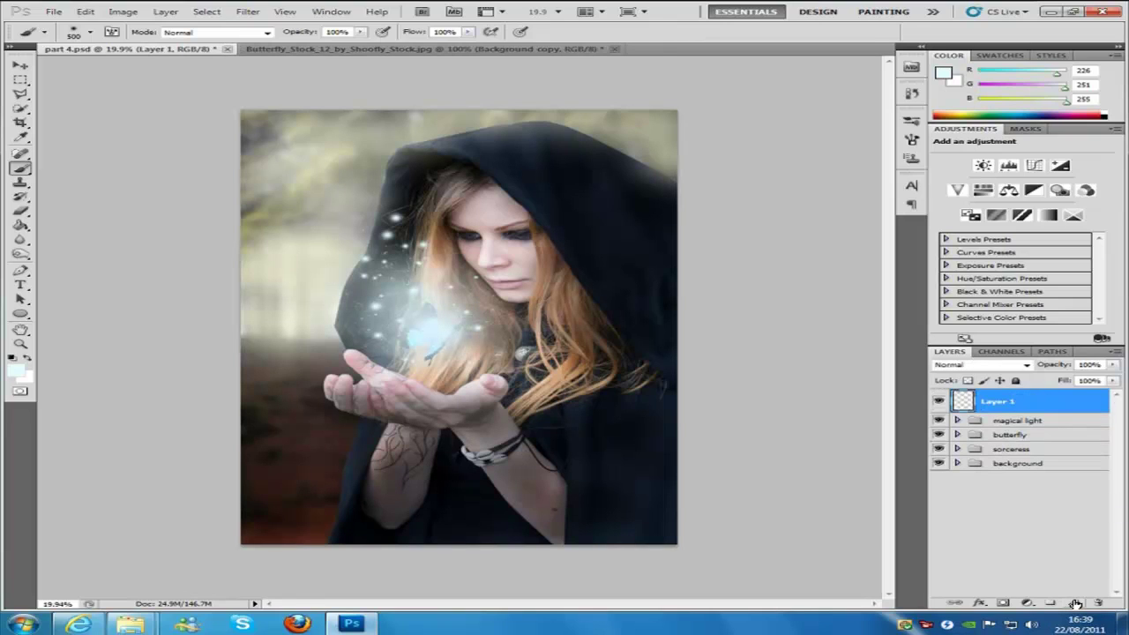
double_click(996, 402)
text(glow)
Step: Set the foreground colour to hex e2fbff
click(15, 371)
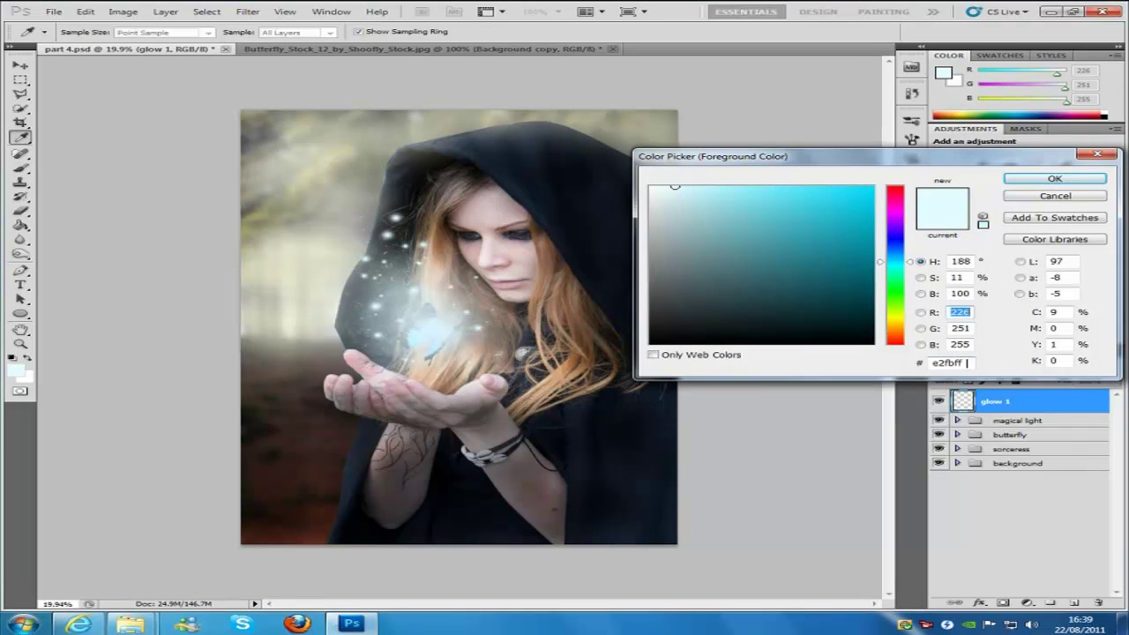
drag(970, 363, 917, 364)
text(e2f)
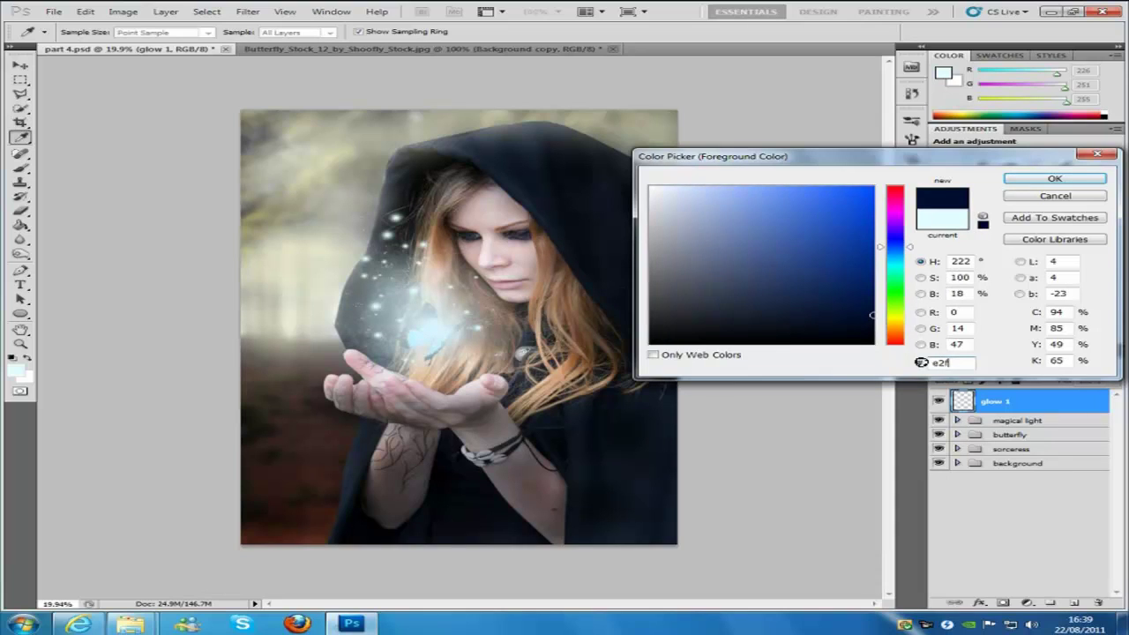
text(bff)
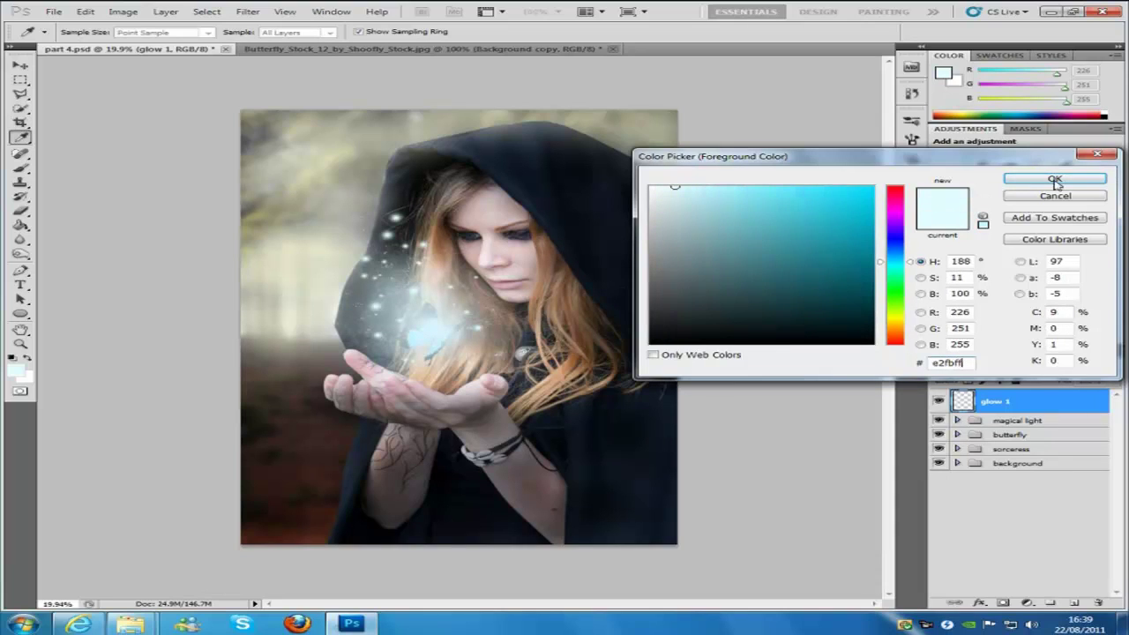
click(1054, 180)
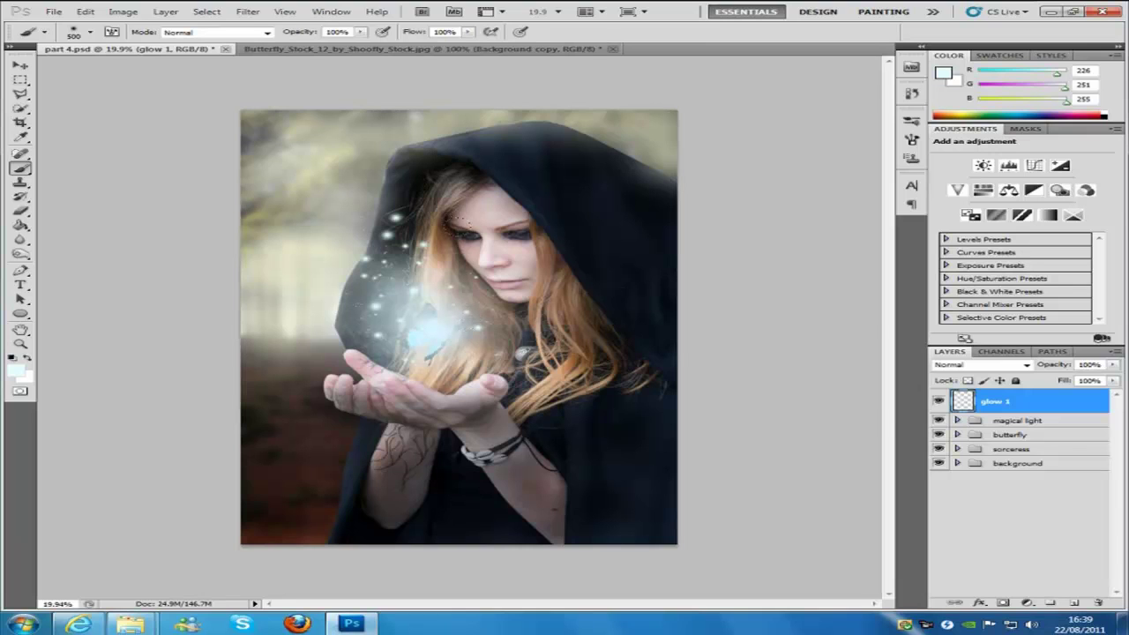
Step: Set the Brush tool's opacity to 25%
scroll(468, 220, up, 3)
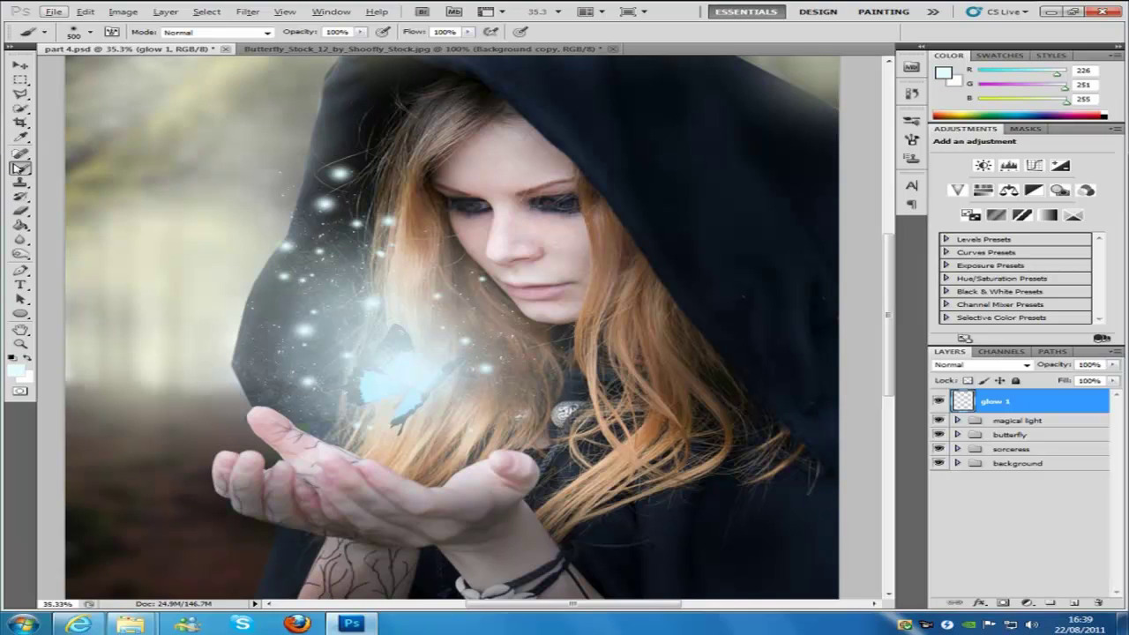
click(90, 32)
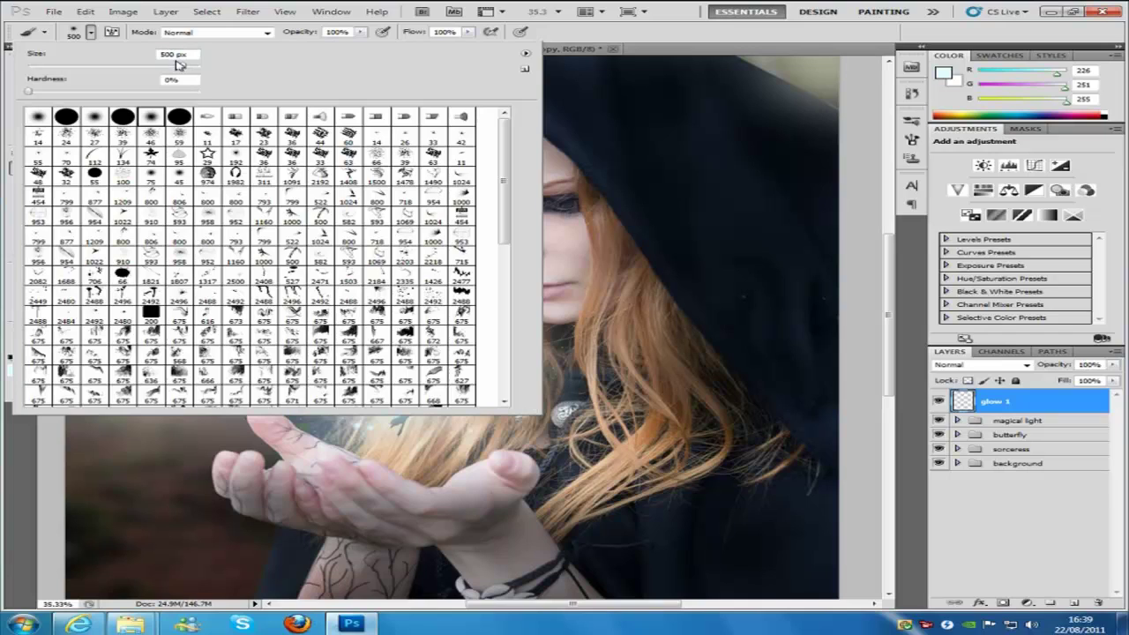
click(340, 31)
click(339, 32)
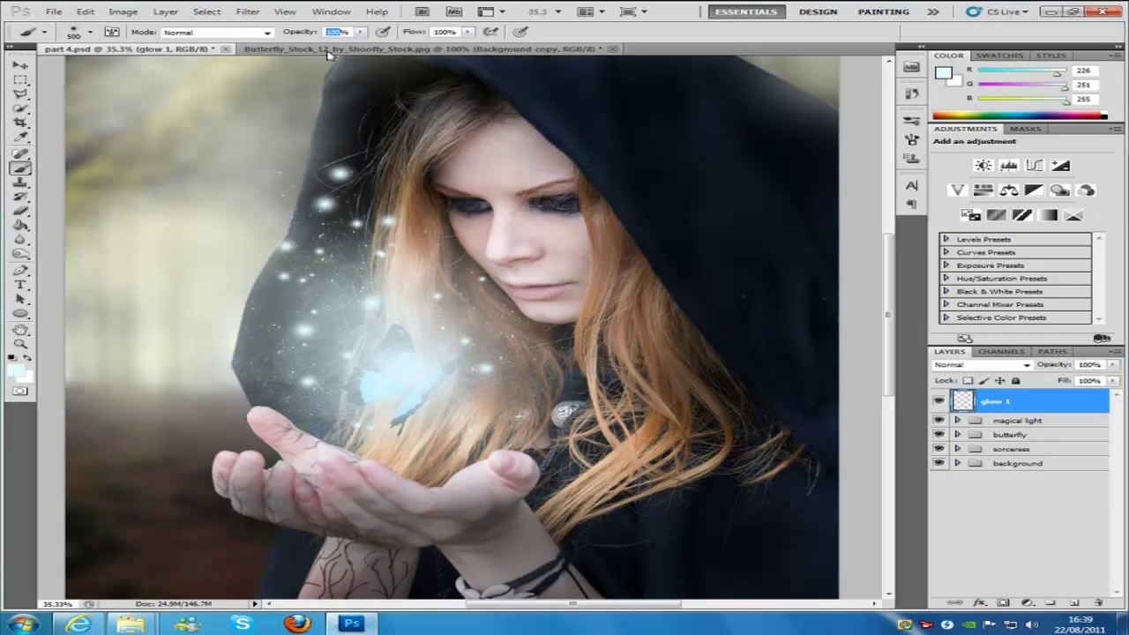
text(25)
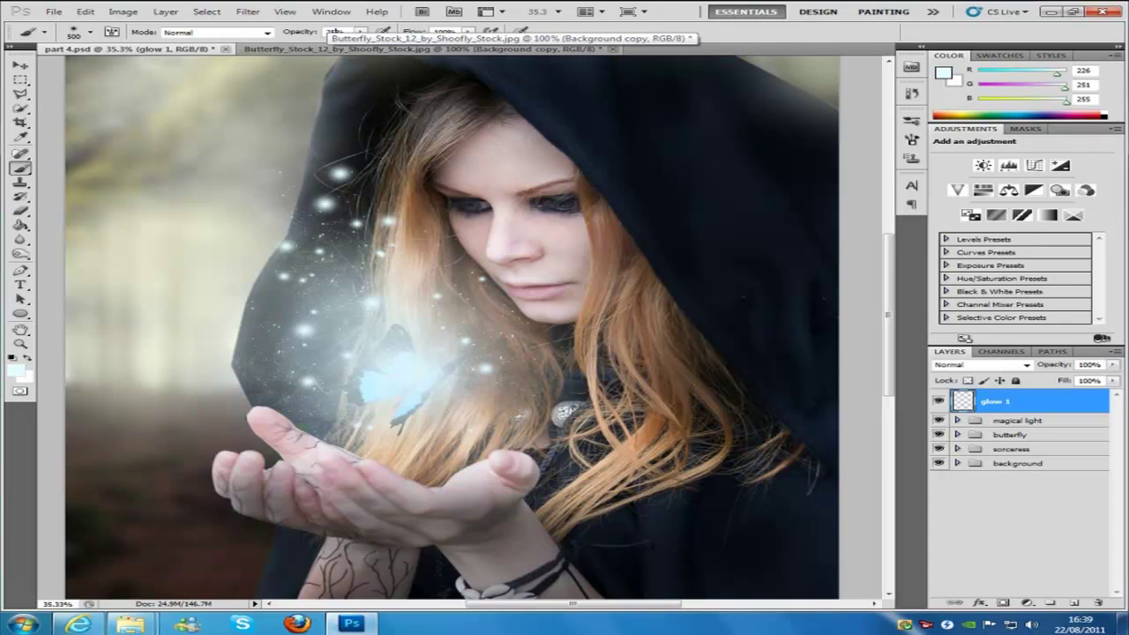
key(Return)
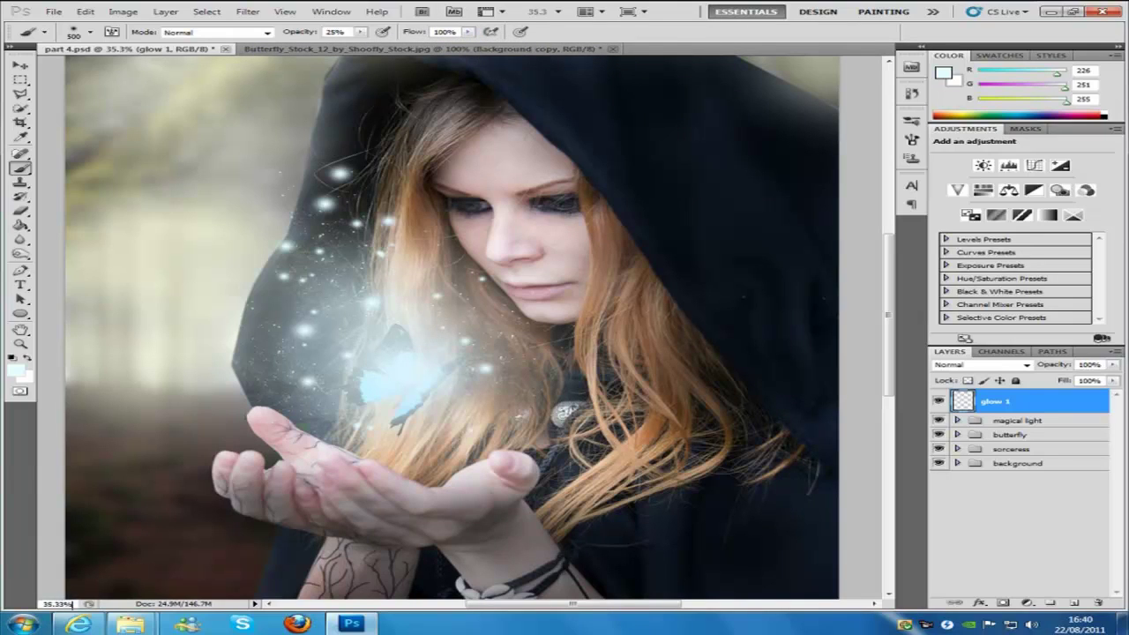
Step: Paint small light reflections across the iris of the woman's eye nearer the sparkles, using a 10 px soft brush on the glow 1 layer
drag(76, 605, 40, 600)
text(400)
text(%)
click(21, 66)
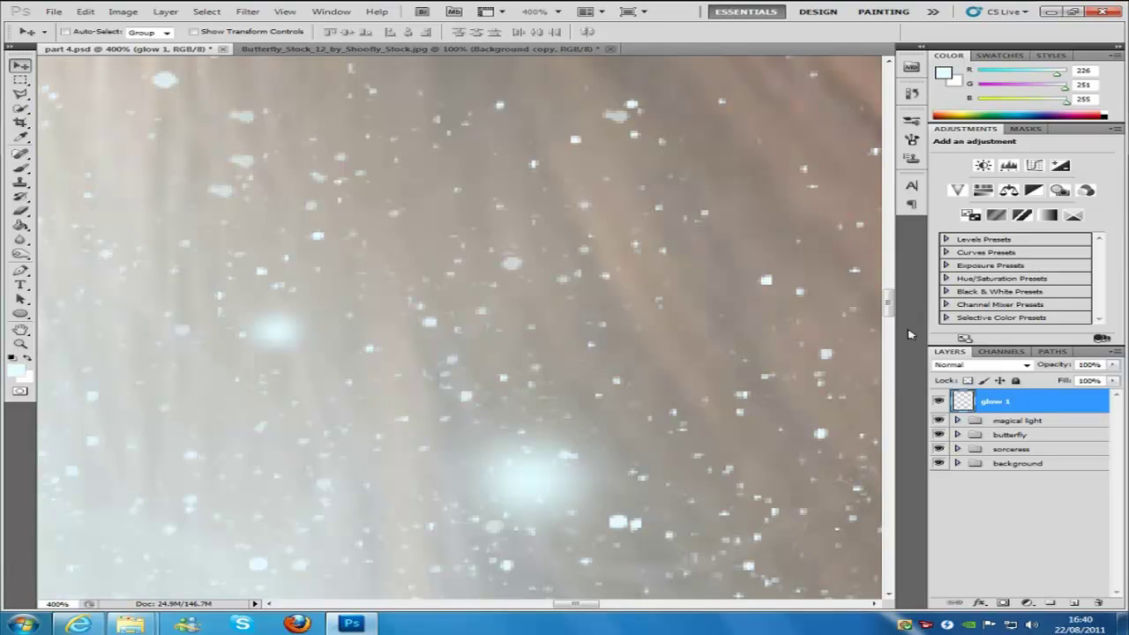
drag(889, 303, 901, 230)
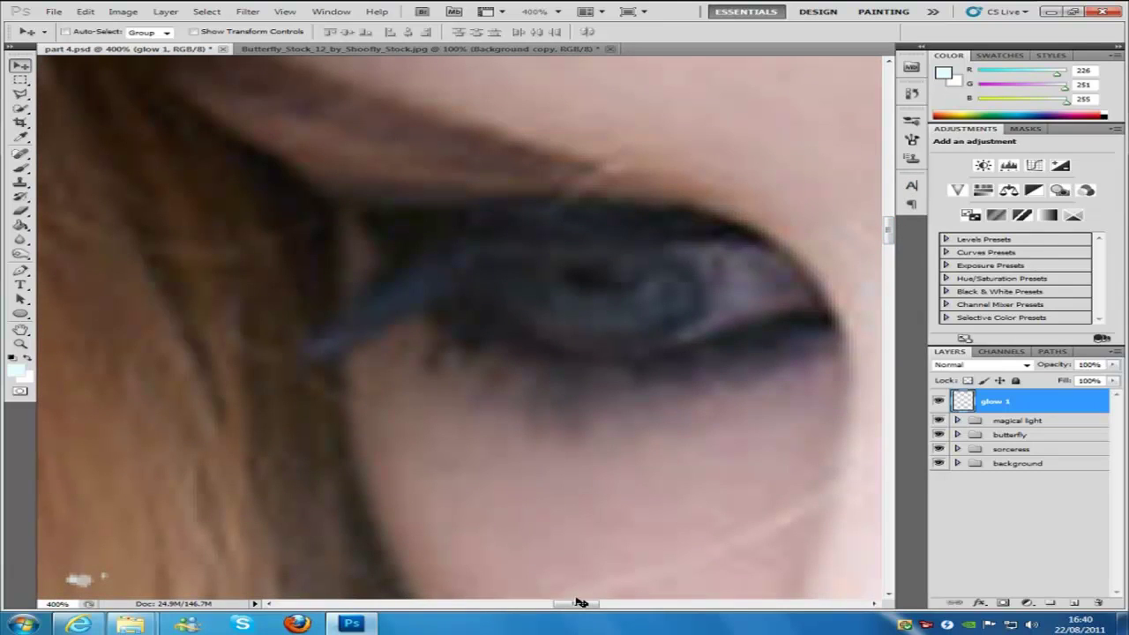
drag(575, 604, 582, 605)
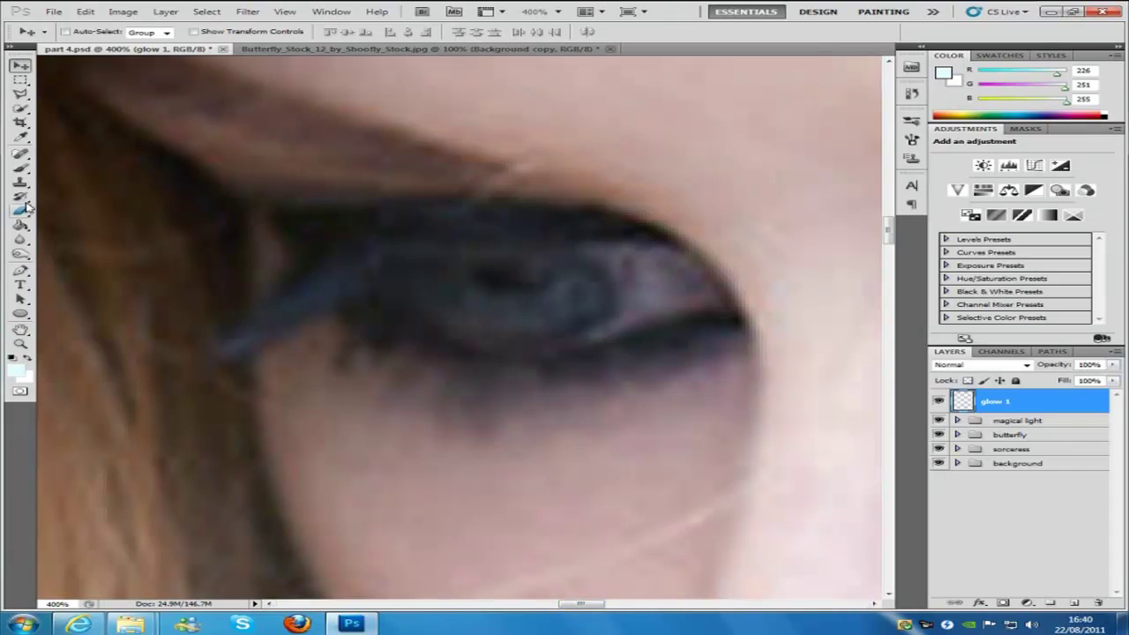
click(24, 168)
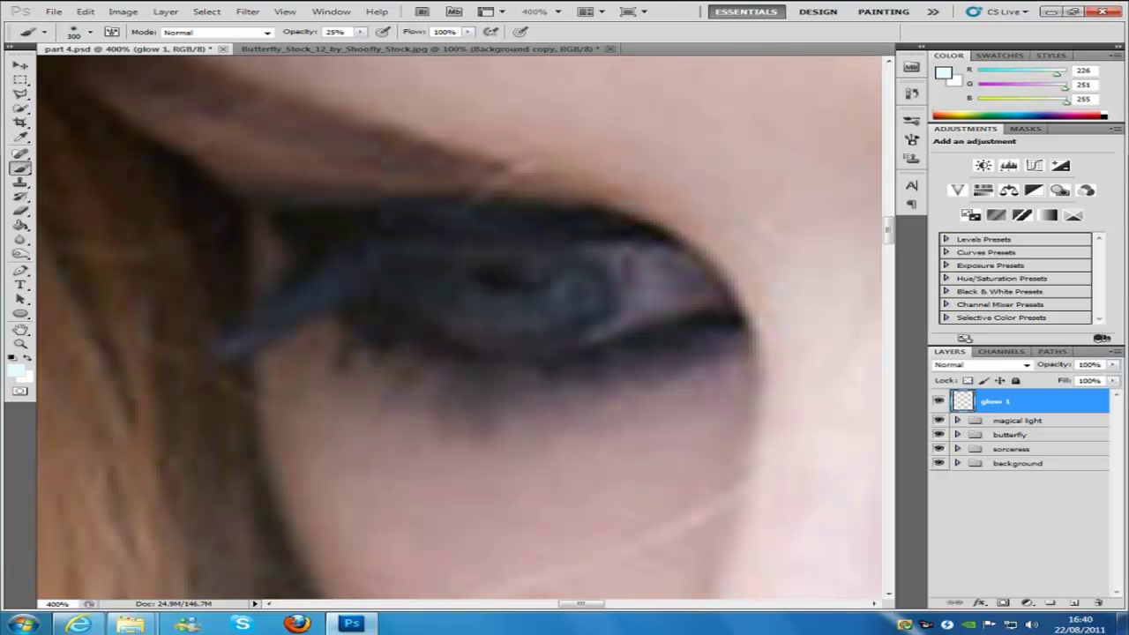
key(bracketleft)
key(bracketleft)
key(bracketleft)
key(bracketleft)
key(bracketleft)
key(bracketleft)
key(bracketleft)
key(bracketleft)
key(bracketleft)
key(bracketleft)
key(bracketleft)
key(bracketleft)
key(bracketleft)
key(bracketleft)
key(bracketleft)
drag(466, 291, 457, 328)
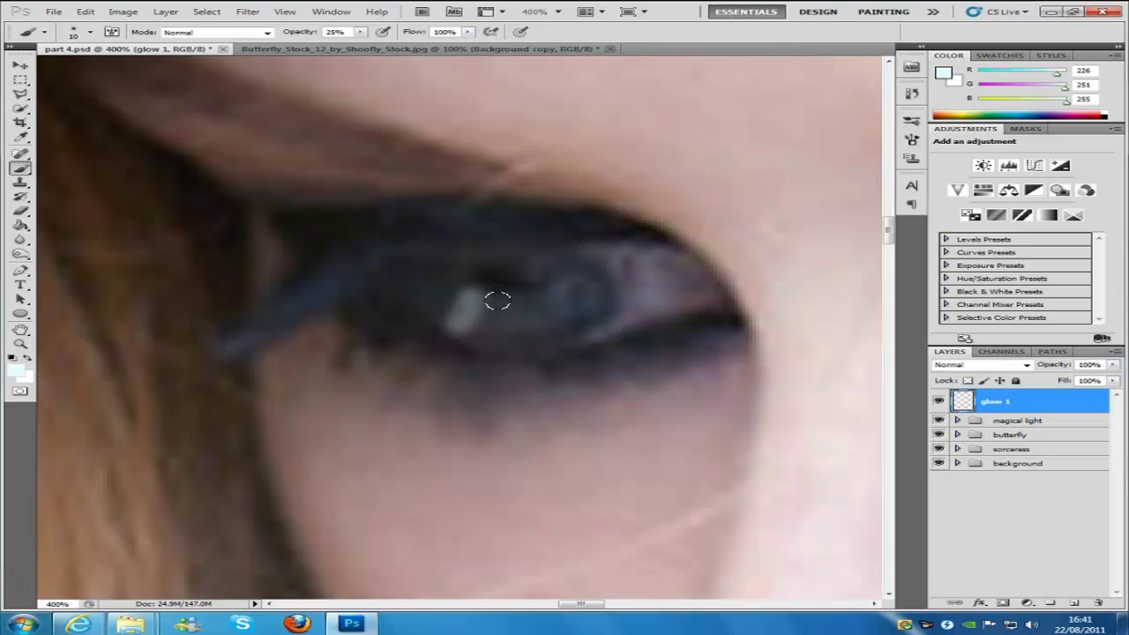
drag(433, 294, 423, 308)
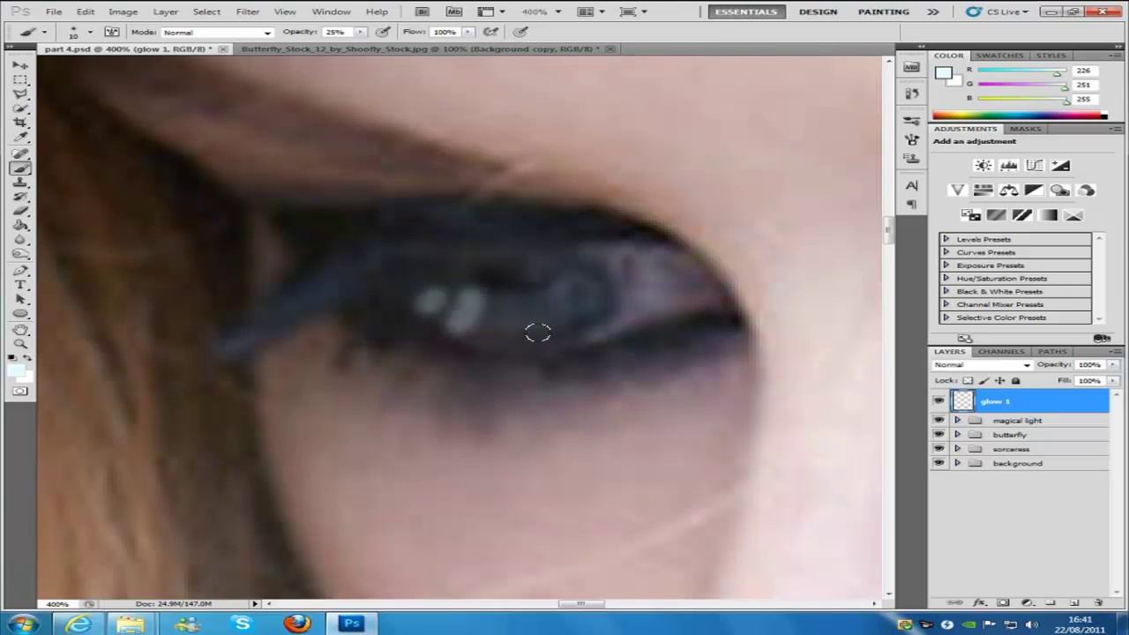
mouse_move(517, 317)
mouse_down()
mouse_move(543, 321)
mouse_move(579, 279)
mouse_move(562, 308)
mouse_move(515, 318)
mouse_move(618, 322)
mouse_move(550, 321)
mouse_up()
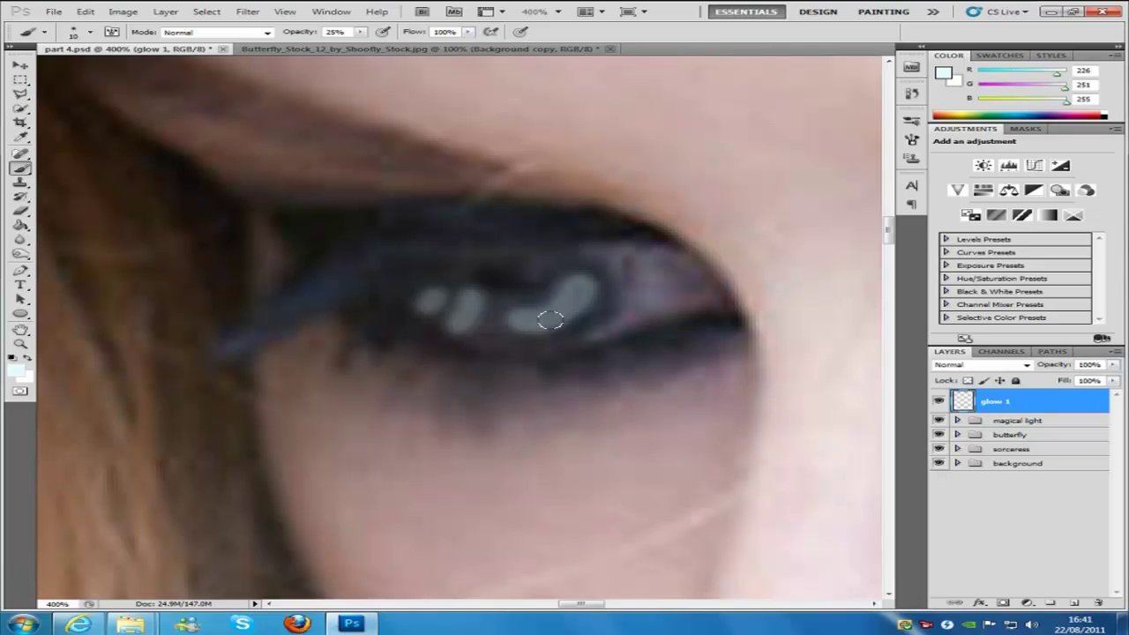
Step: Paint short light reflections along the lower iris of the woman's other eye with a 6 px soft brush
drag(571, 605, 638, 608)
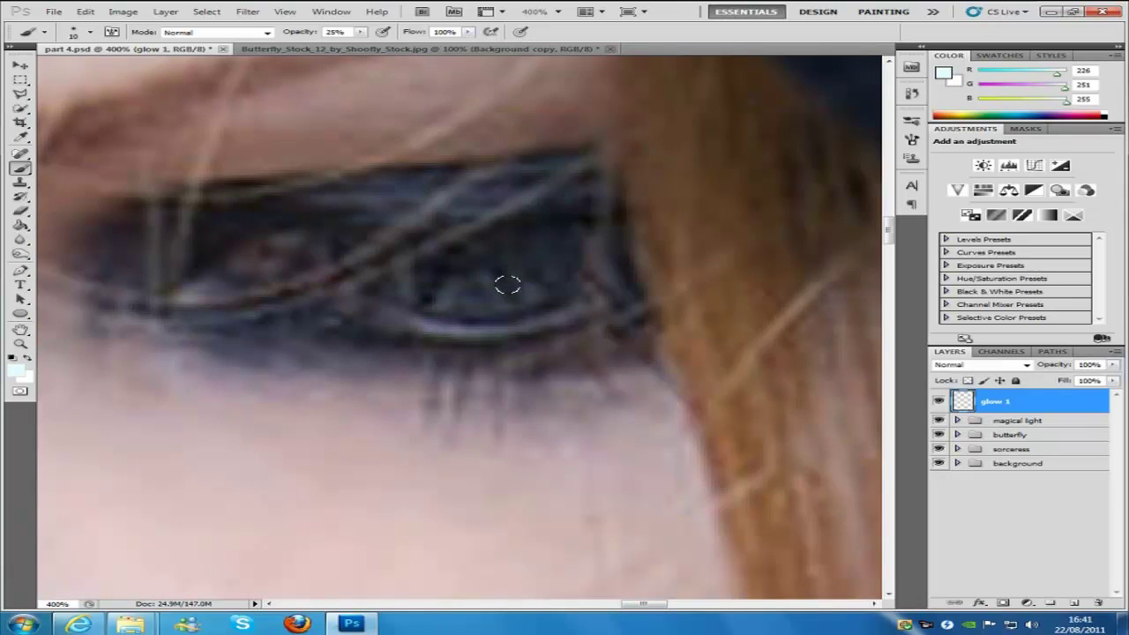
key(bracketleft)
click(383, 288)
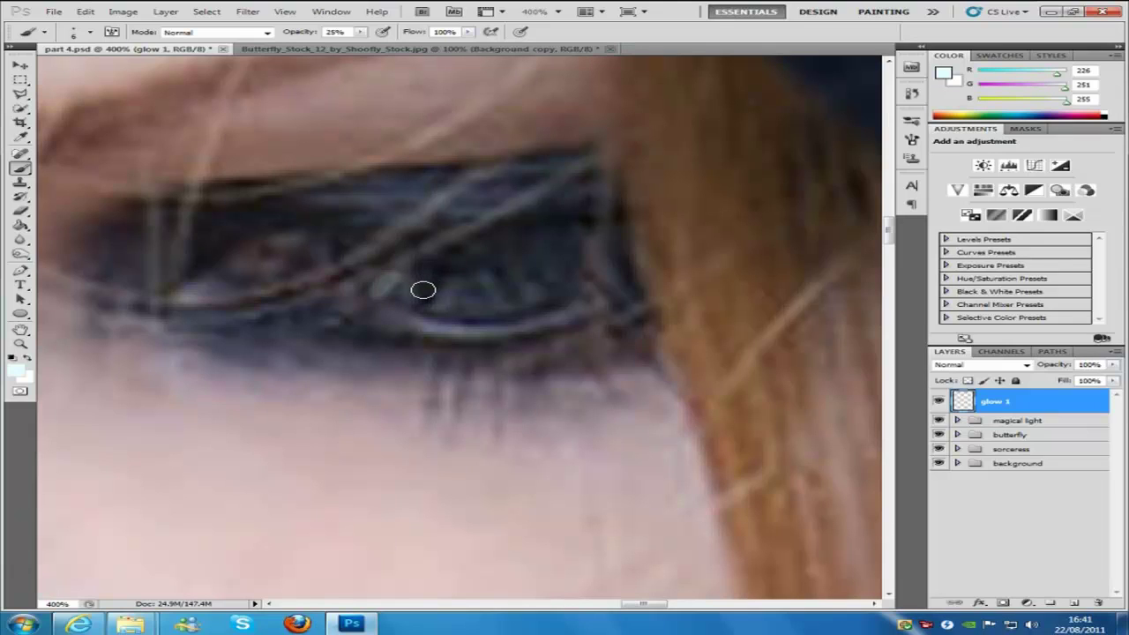
click(416, 291)
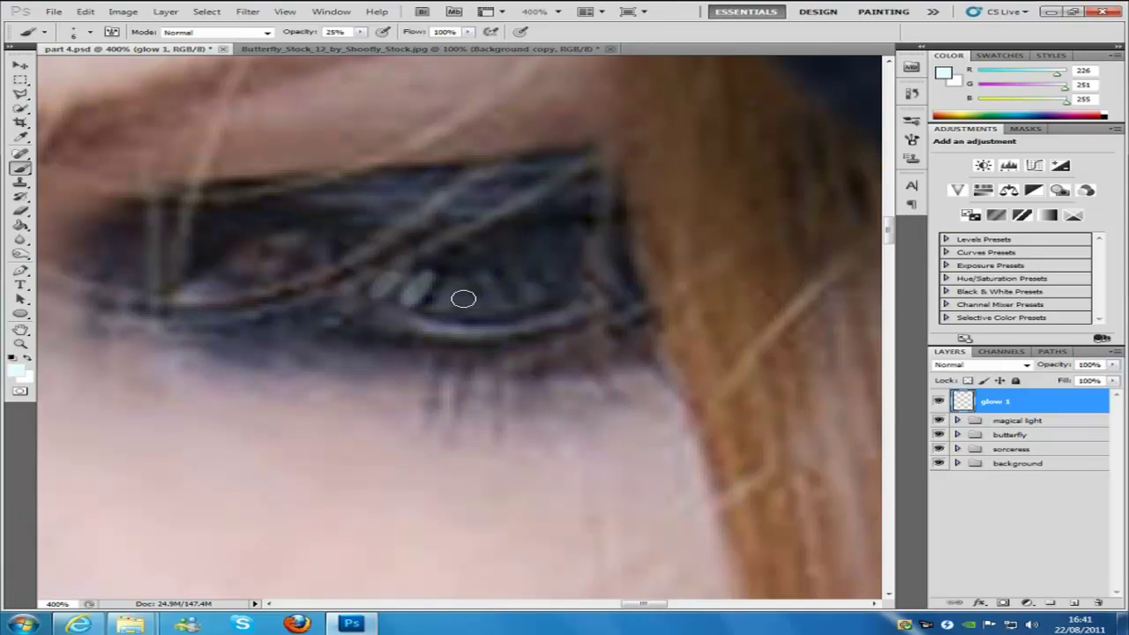
click(455, 293)
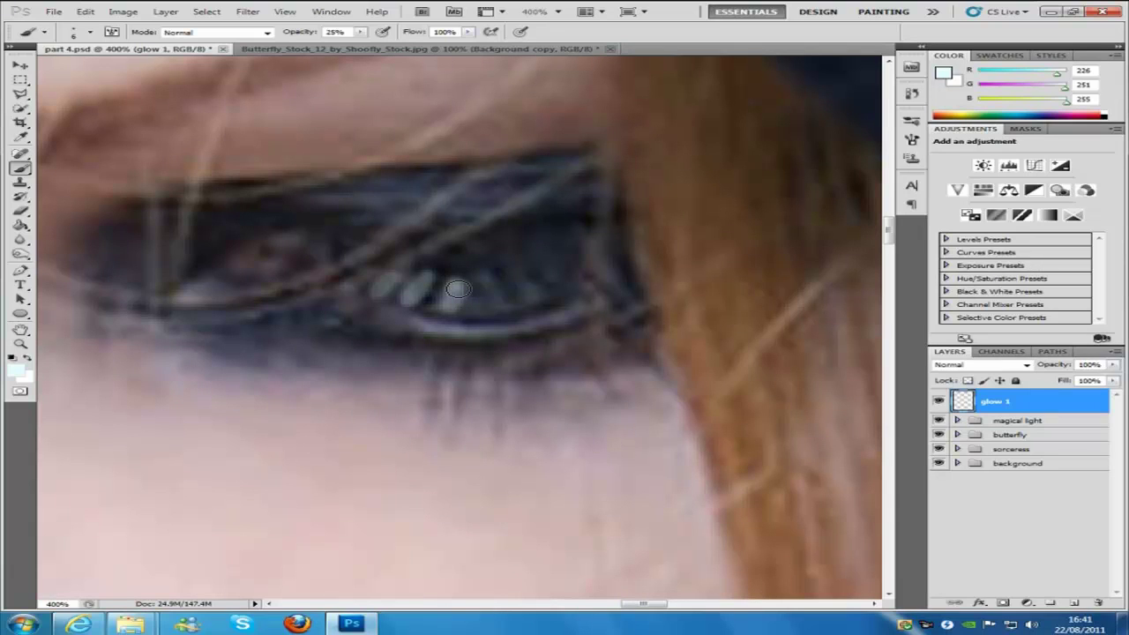
click(457, 290)
mouse_move(481, 277)
mouse_down()
mouse_move(506, 306)
mouse_move(536, 300)
mouse_move(530, 282)
mouse_up()
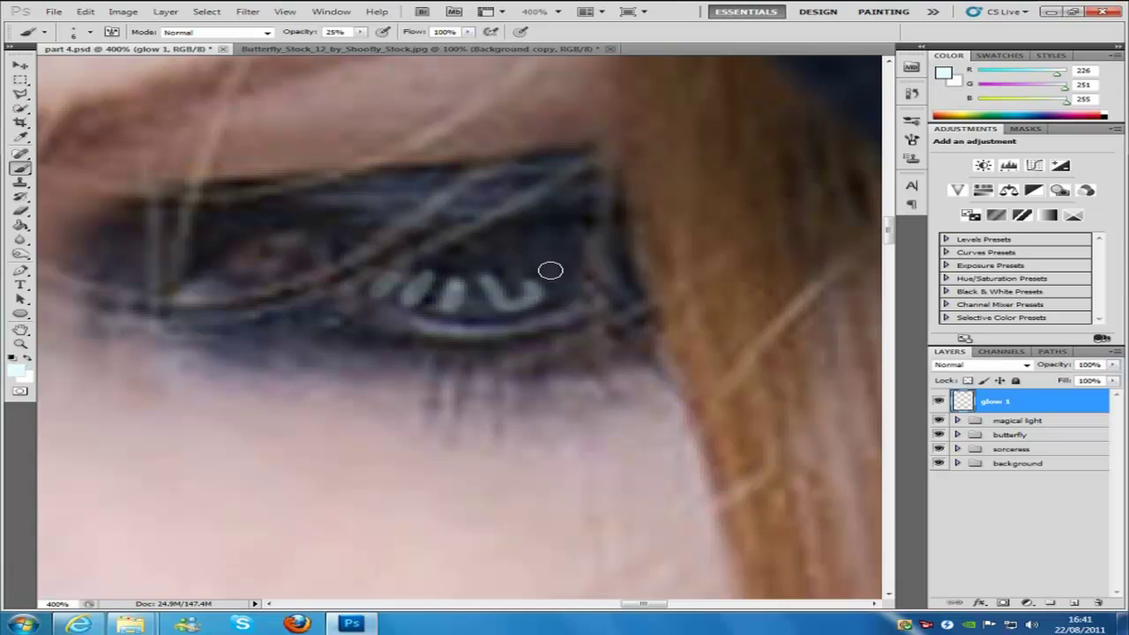
drag(549, 267, 565, 290)
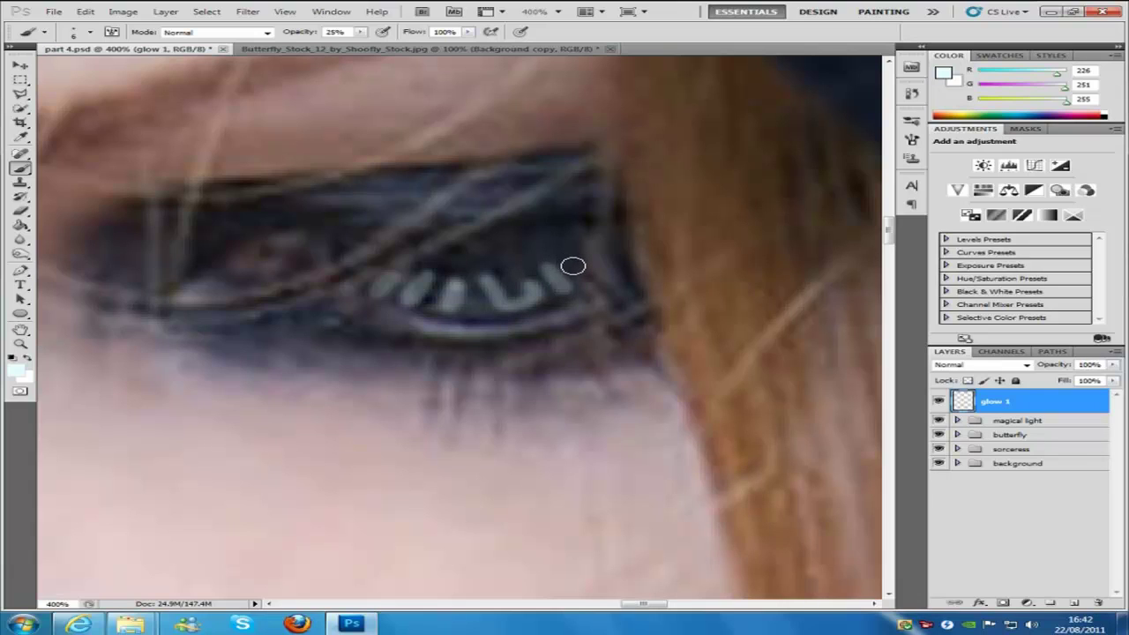
mouse_move(575, 259)
mouse_down()
mouse_move(587, 269)
mouse_move(577, 262)
mouse_up()
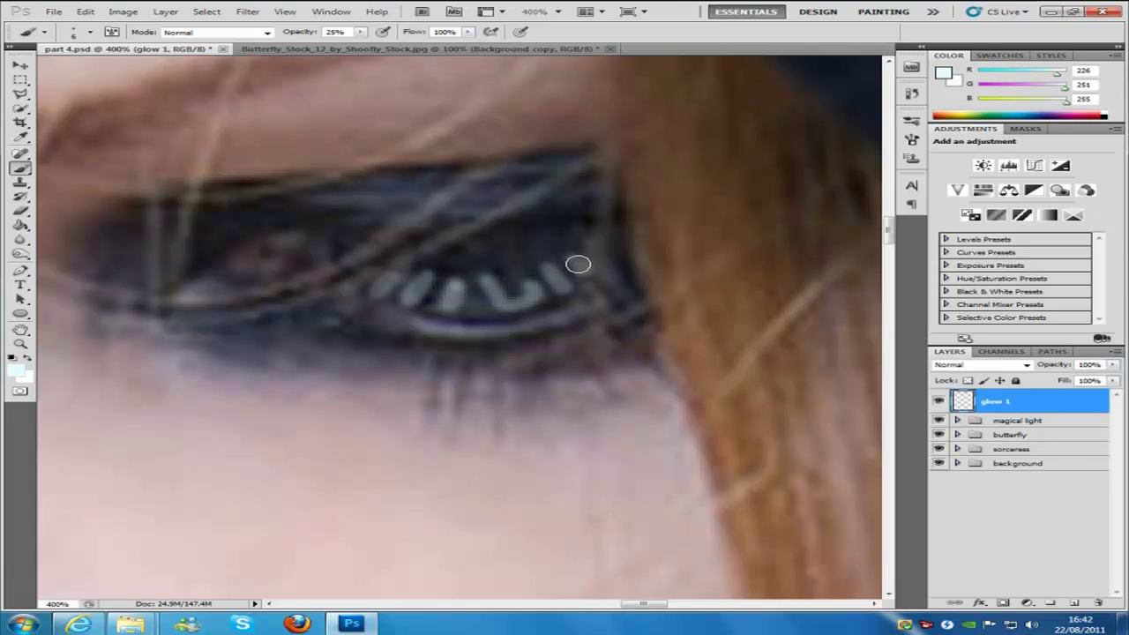
Step: Add a new layer above glow 1 and name it "glow 2"
scroll(512, 277, down, 5)
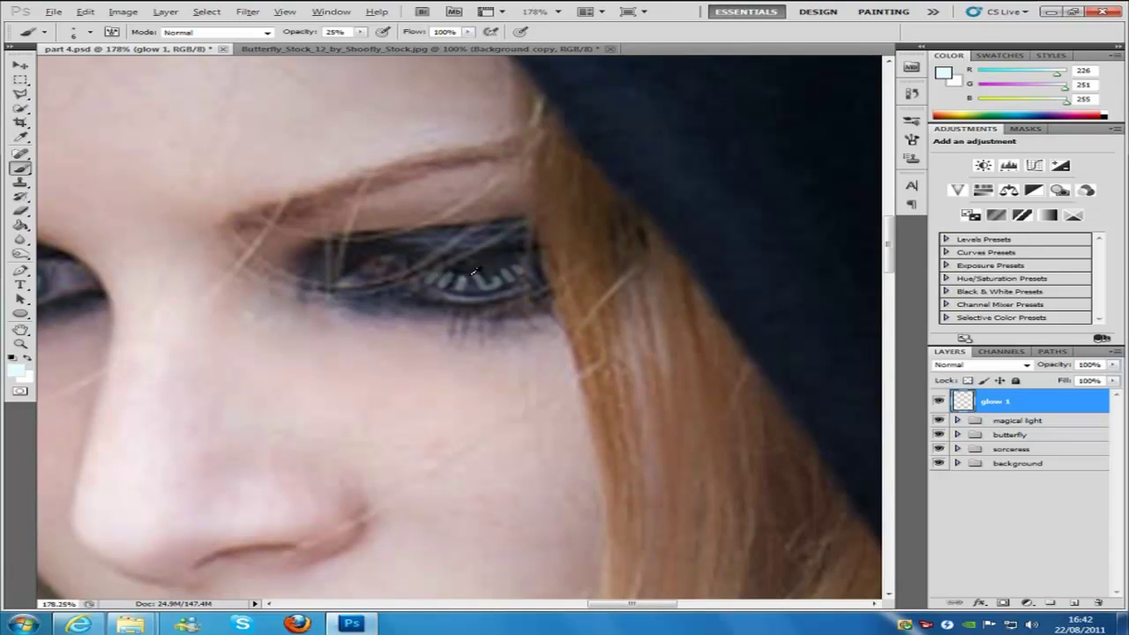
scroll(510, 277, down, 2)
scroll(515, 277, down, 2)
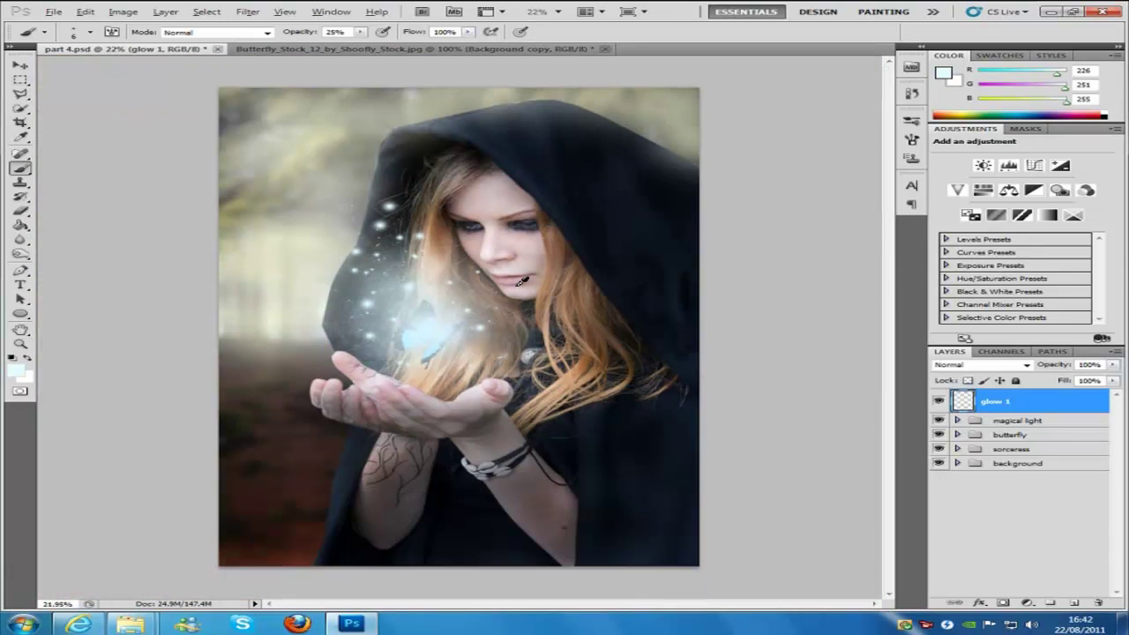
scroll(522, 280, down, 3)
scroll(522, 278, up, 3)
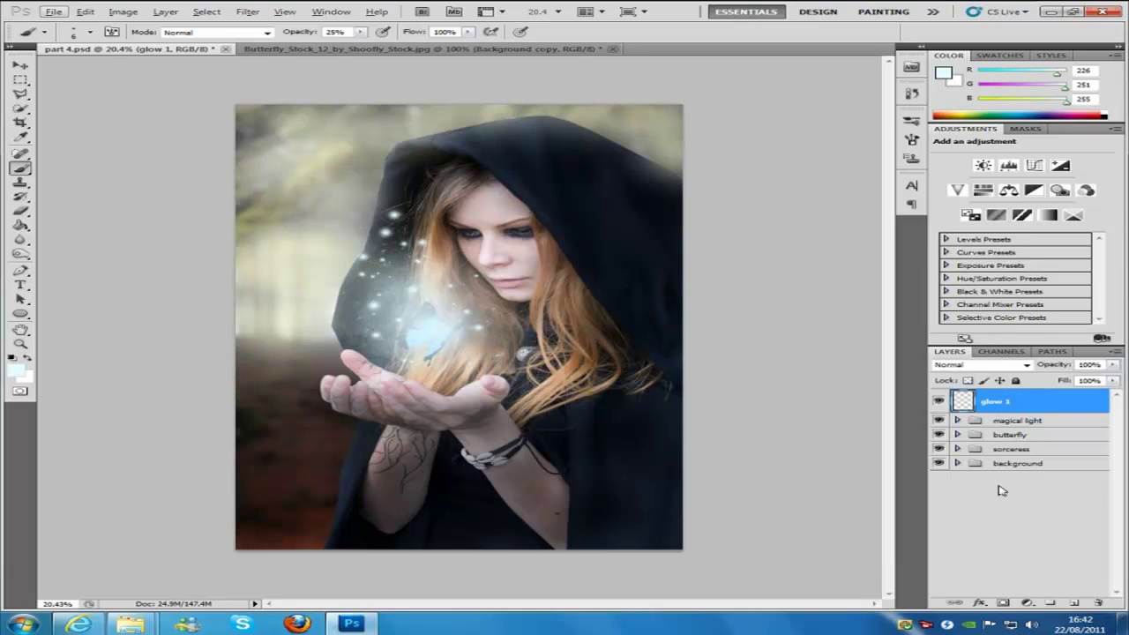
click(1082, 602)
double_click(999, 401)
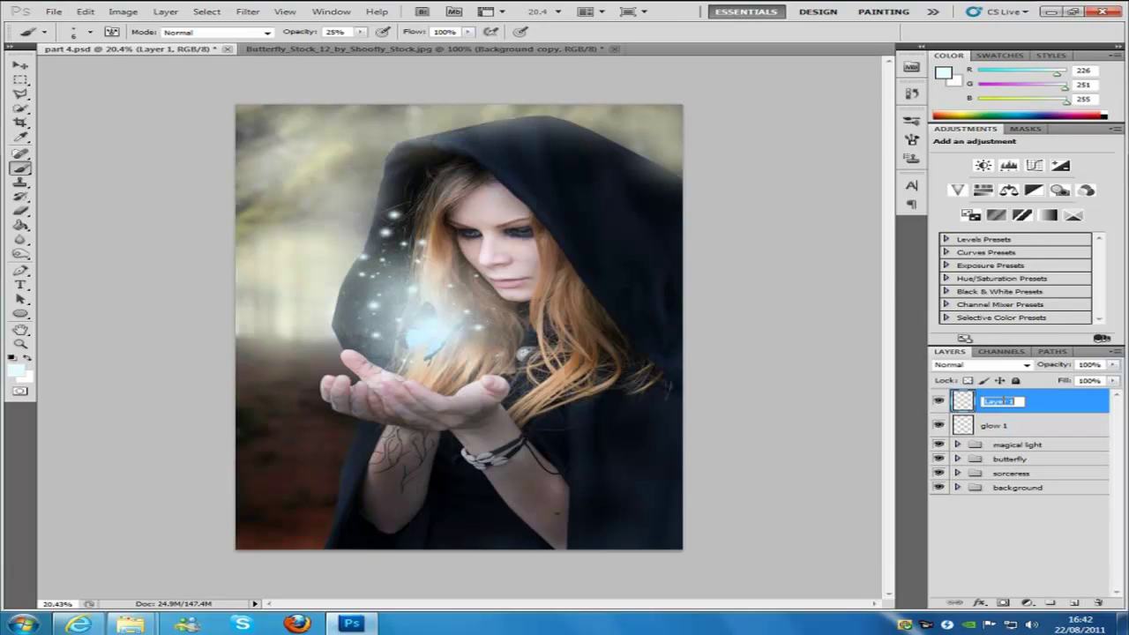
text(glow 2)
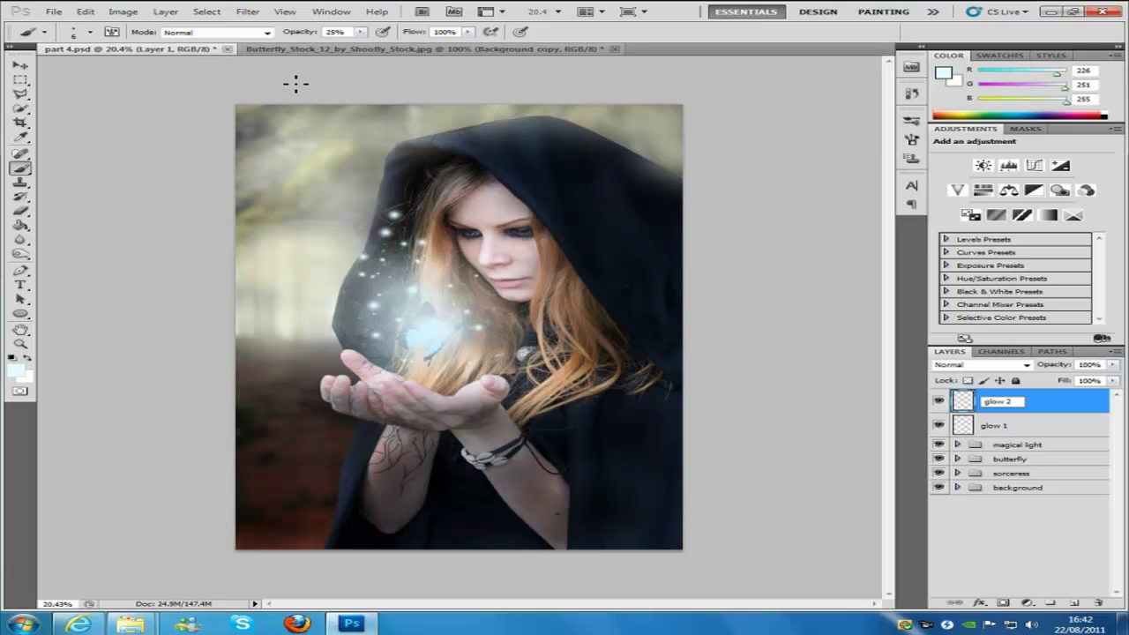
Step: Paint a soft glow over the woman's face, hair and the hood edge around the sparkles with a 500 px brush on glow 2
click(90, 32)
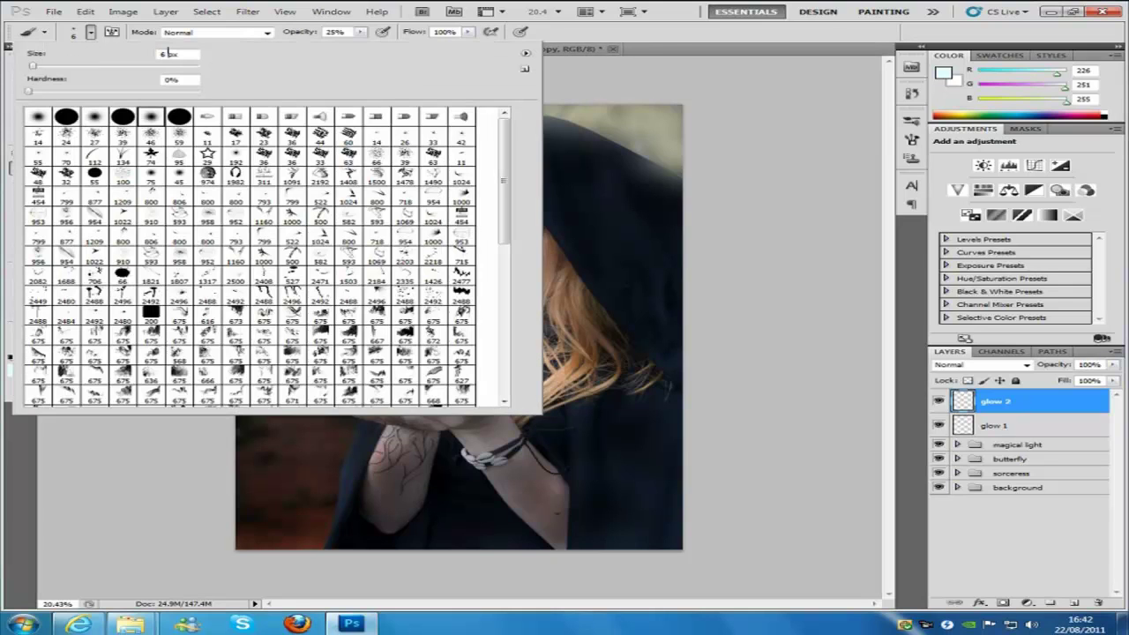
double_click(163, 53)
text(500)
click(93, 33)
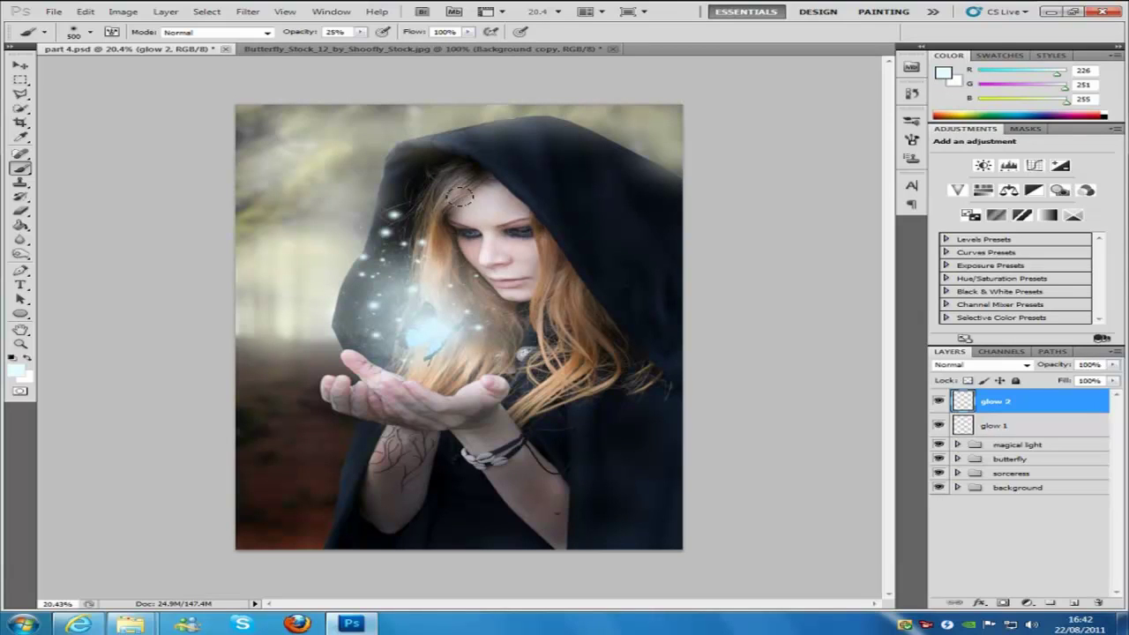
mouse_move(487, 217)
mouse_down()
mouse_move(464, 264)
mouse_move(512, 300)
mouse_up()
drag(401, 222, 393, 260)
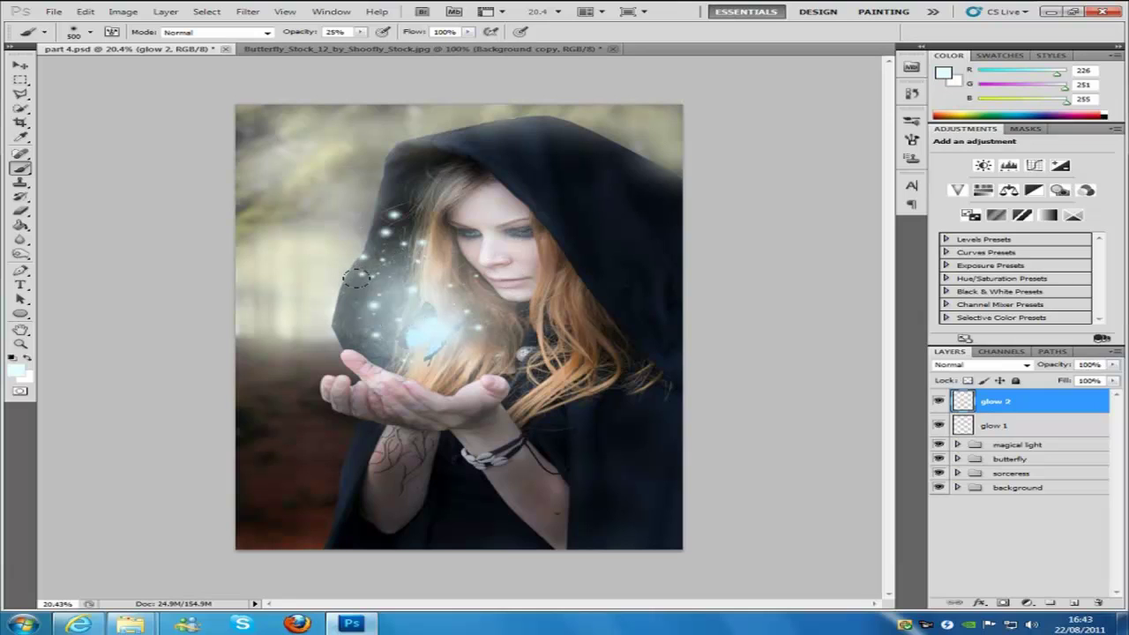
drag(352, 282, 388, 300)
mouse_move(403, 188)
mouse_down()
mouse_move(459, 179)
mouse_move(522, 207)
mouse_up()
mouse_move(521, 251)
mouse_down()
mouse_move(542, 264)
mouse_move(549, 315)
mouse_move(460, 343)
mouse_up()
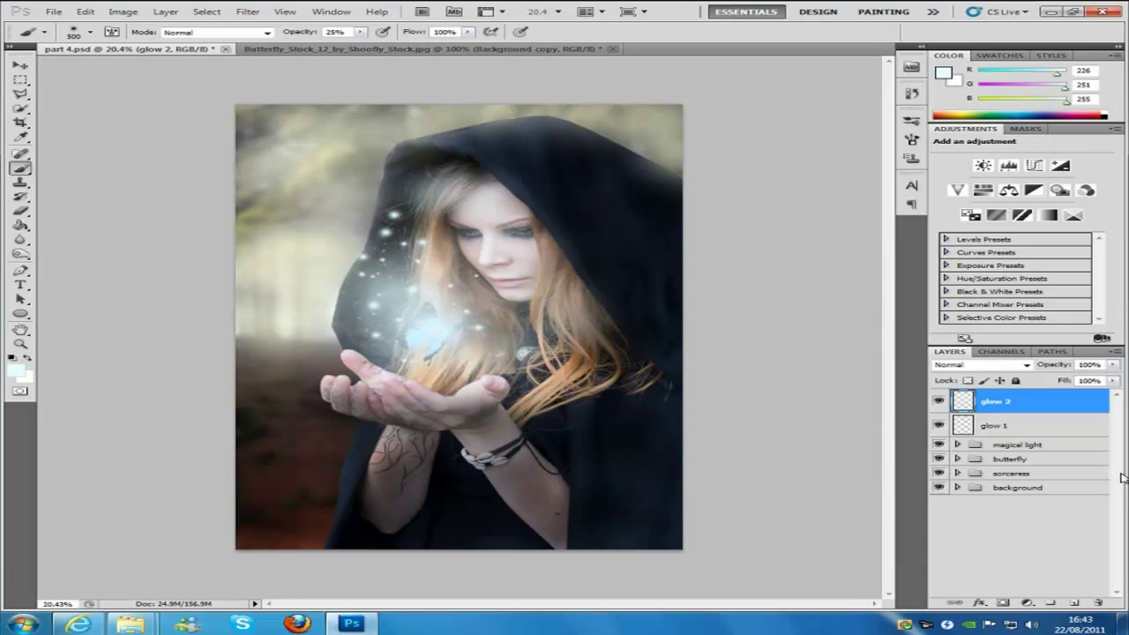
Step: Add a new layer above glow 2 and name it "glow 3"
click(1074, 604)
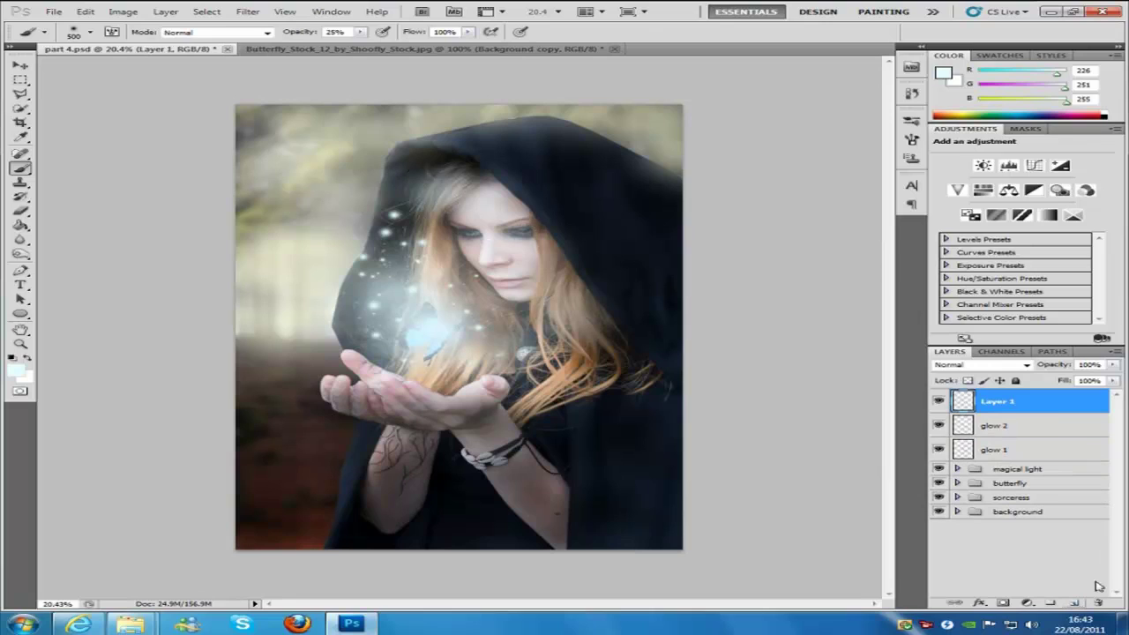
double_click(1002, 403)
text(glow)
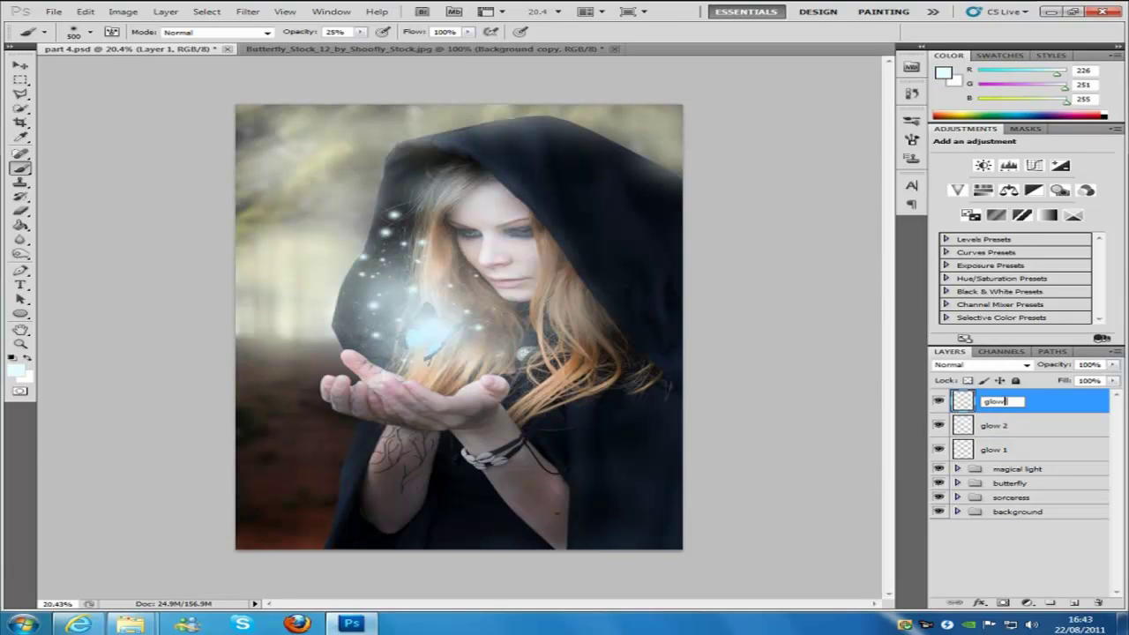
text( 3)
Step: Paint a soft glow at 15% brush opacity over the woman's hair and the inner edge of the hood on glow 3
click(335, 33)
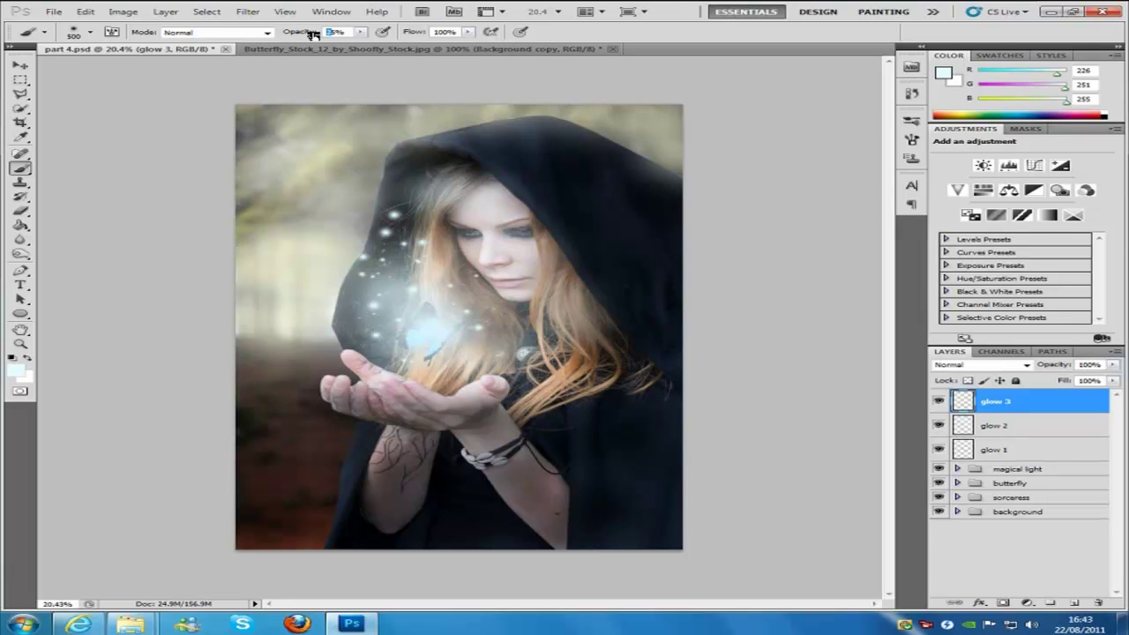
text(15)
key(Return)
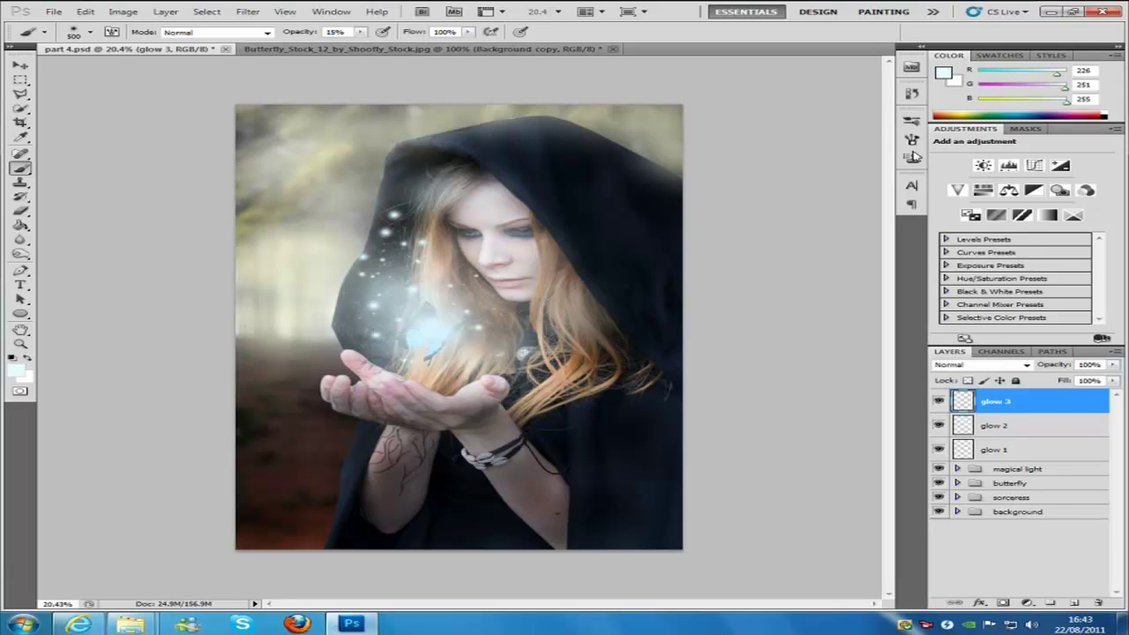
click(459, 274)
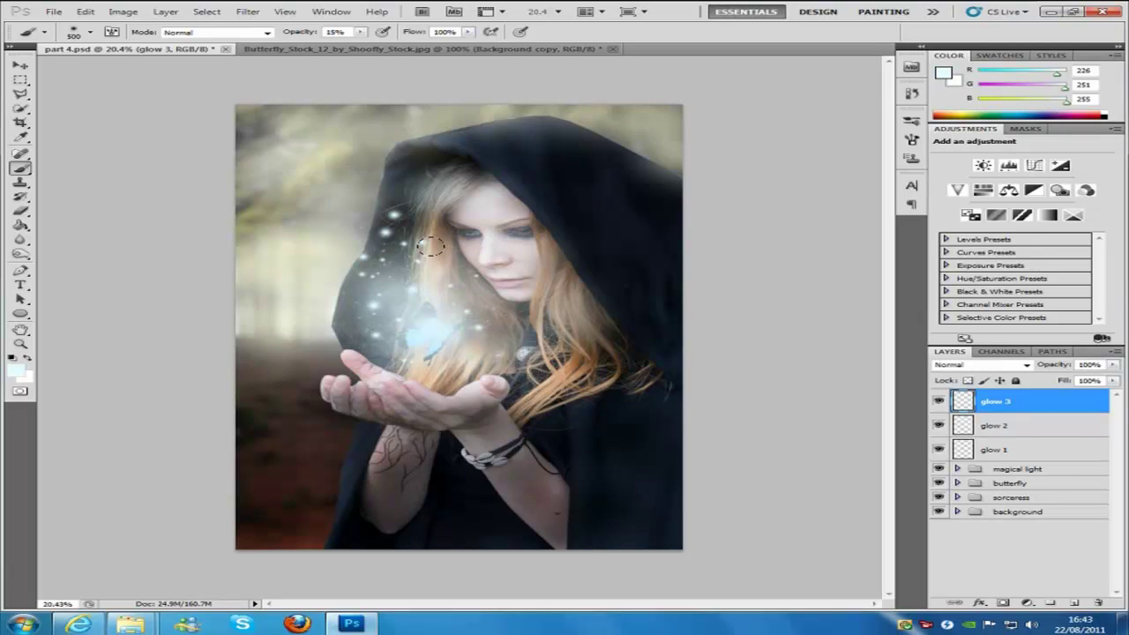
drag(430, 246, 462, 268)
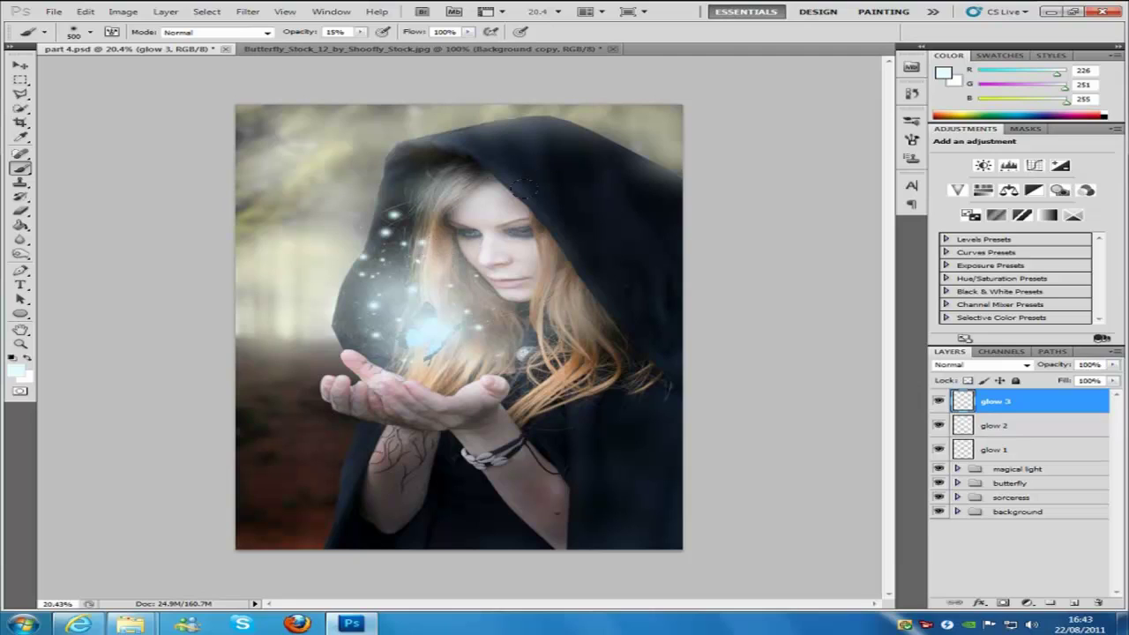
click(467, 150)
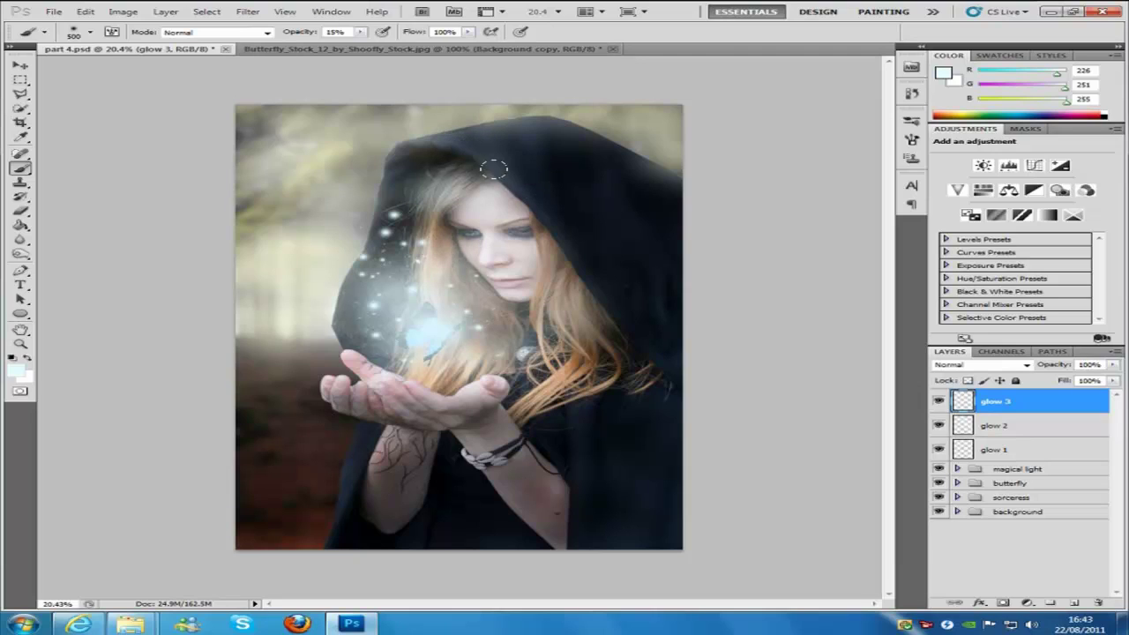
click(518, 183)
click(540, 205)
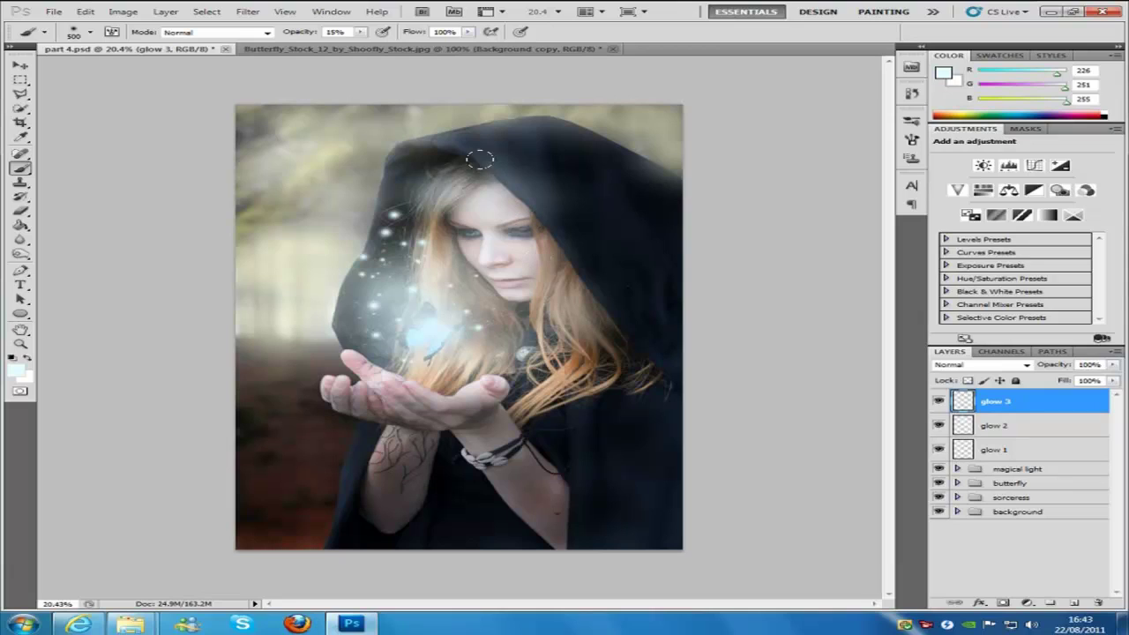
click(509, 178)
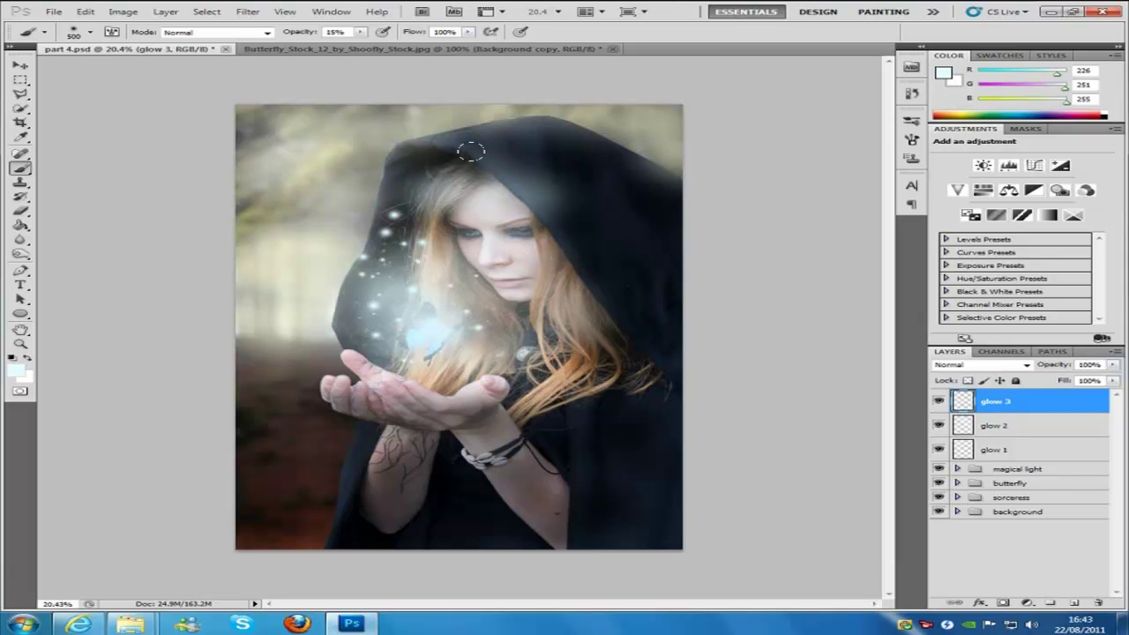
click(474, 169)
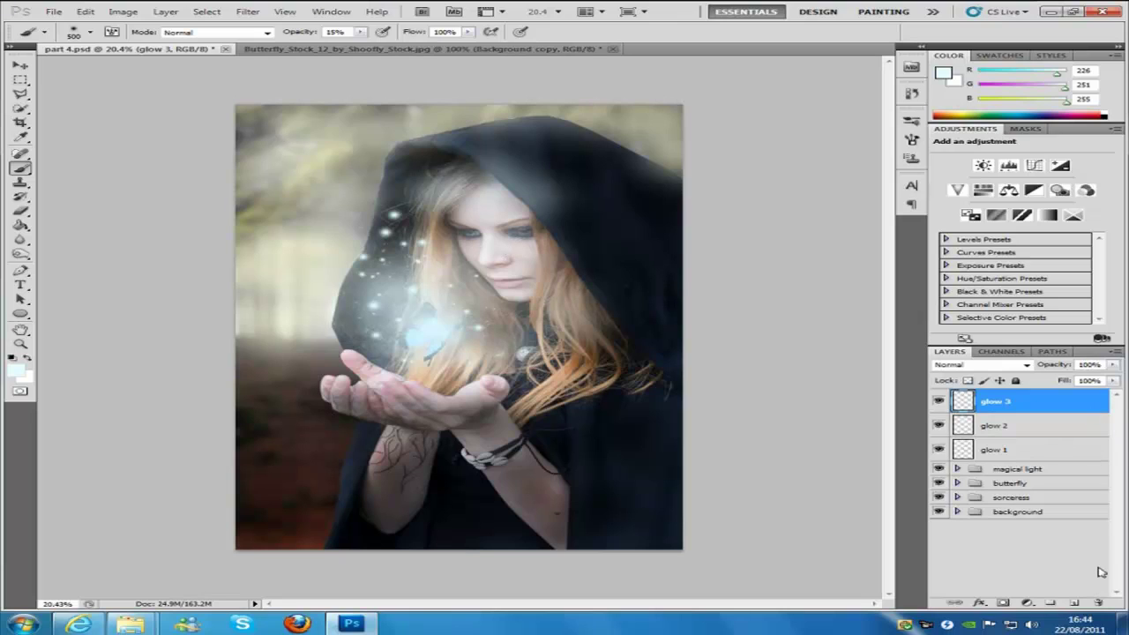
Step: Add a new layer above glow 3 and name it "glow 4"
click(1076, 603)
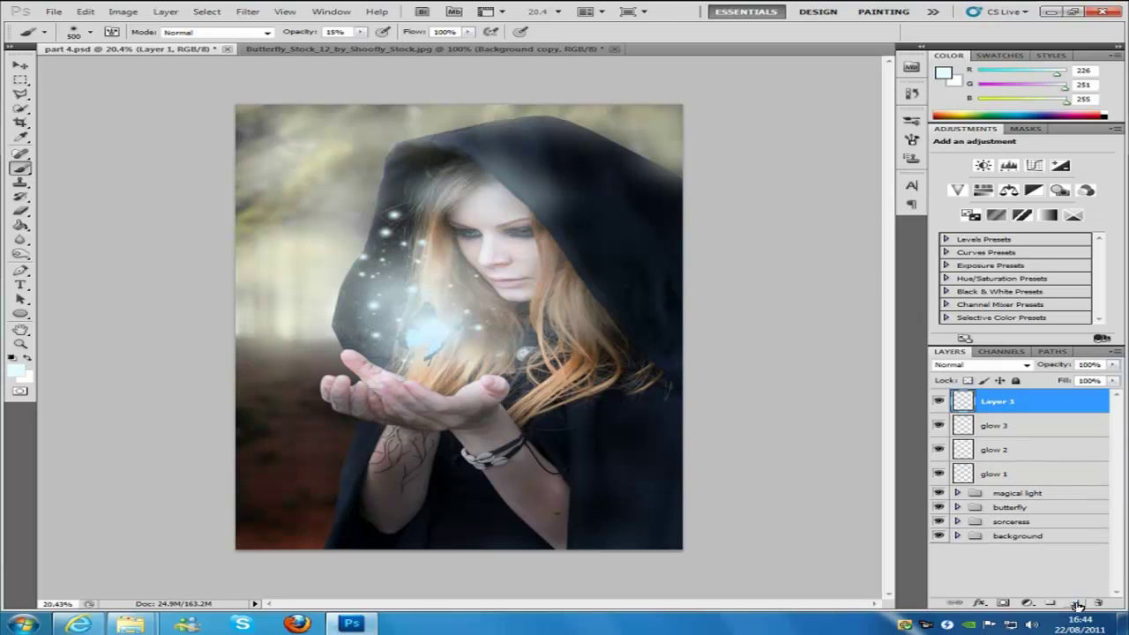
double_click(997, 401)
text(glow 4)
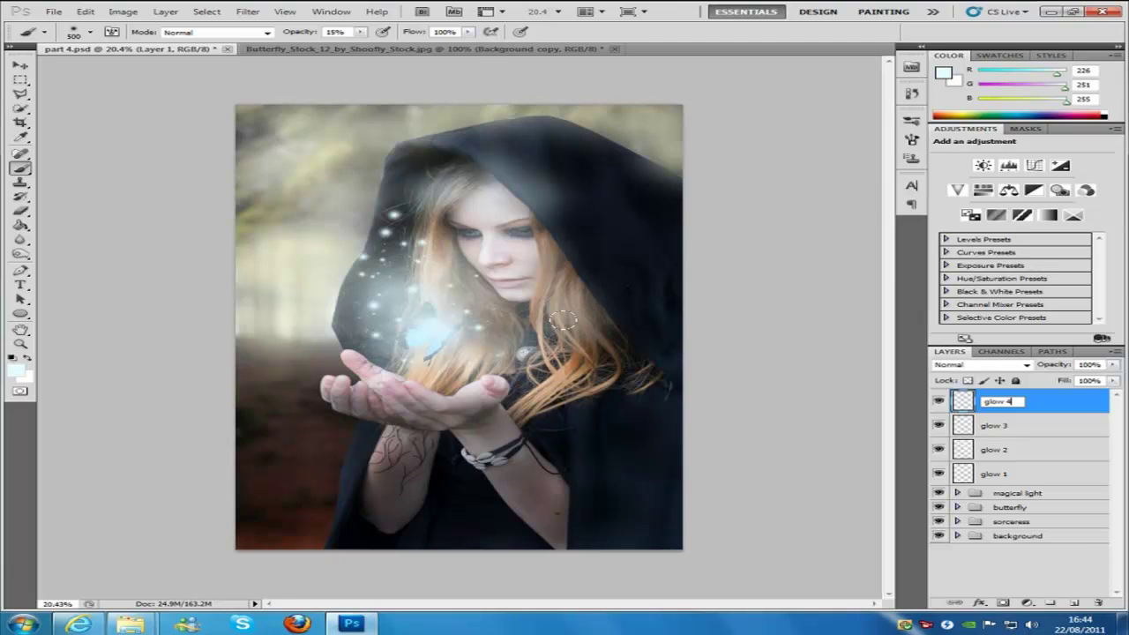
key(Return)
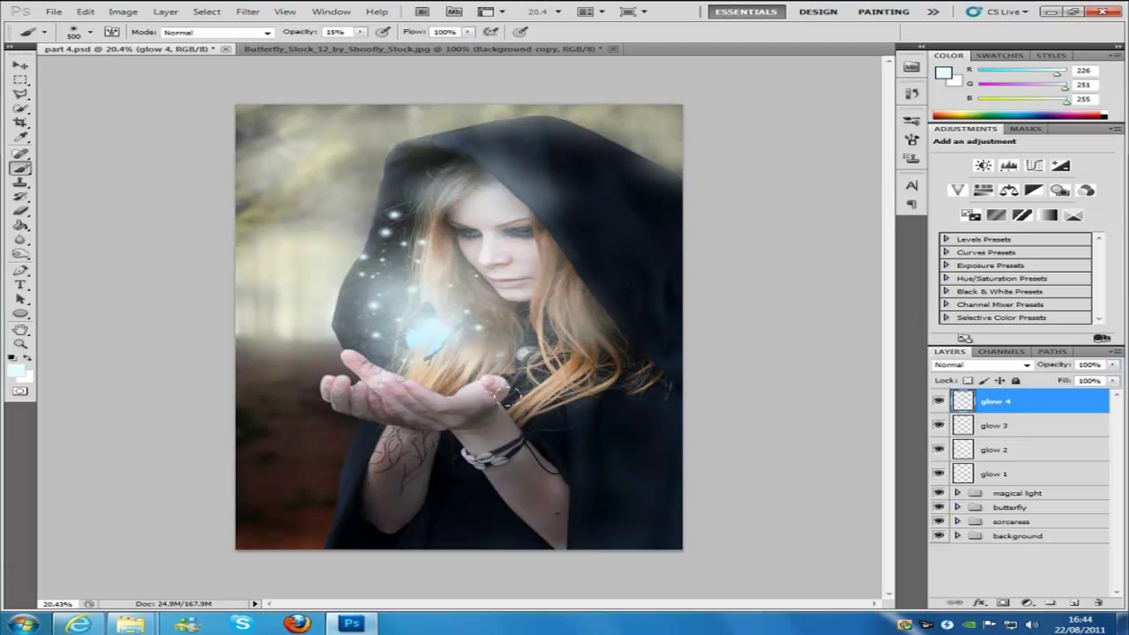
Step: Paint a faint glow around the brooch, between the forearms and on the cloak below the hair on glow 4
click(527, 357)
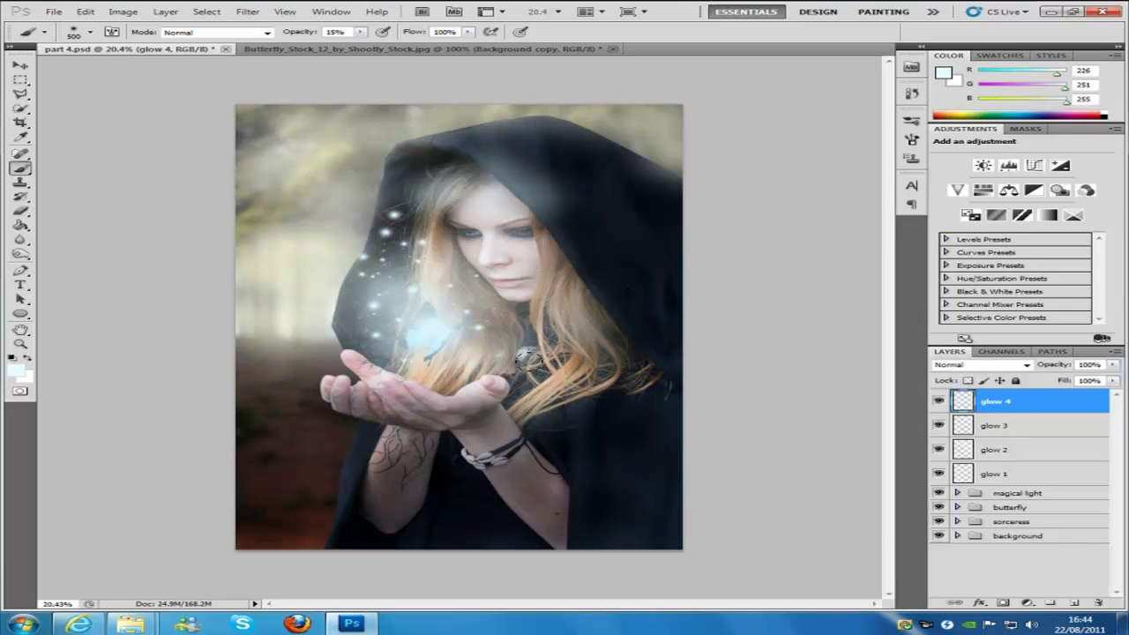
drag(527, 357, 529, 361)
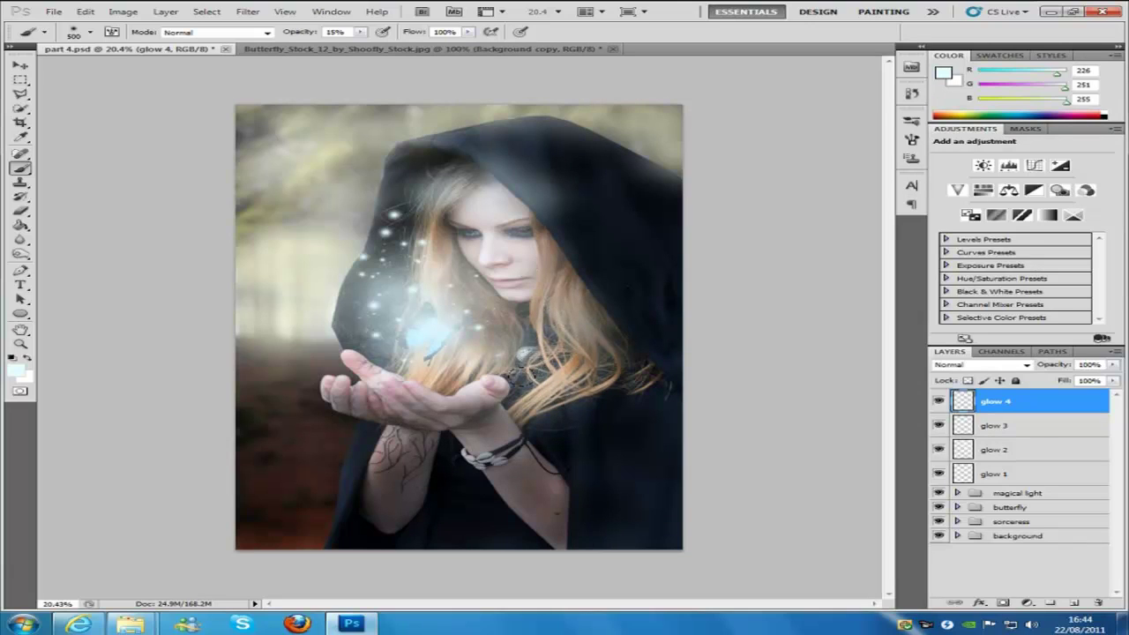
drag(429, 431, 446, 451)
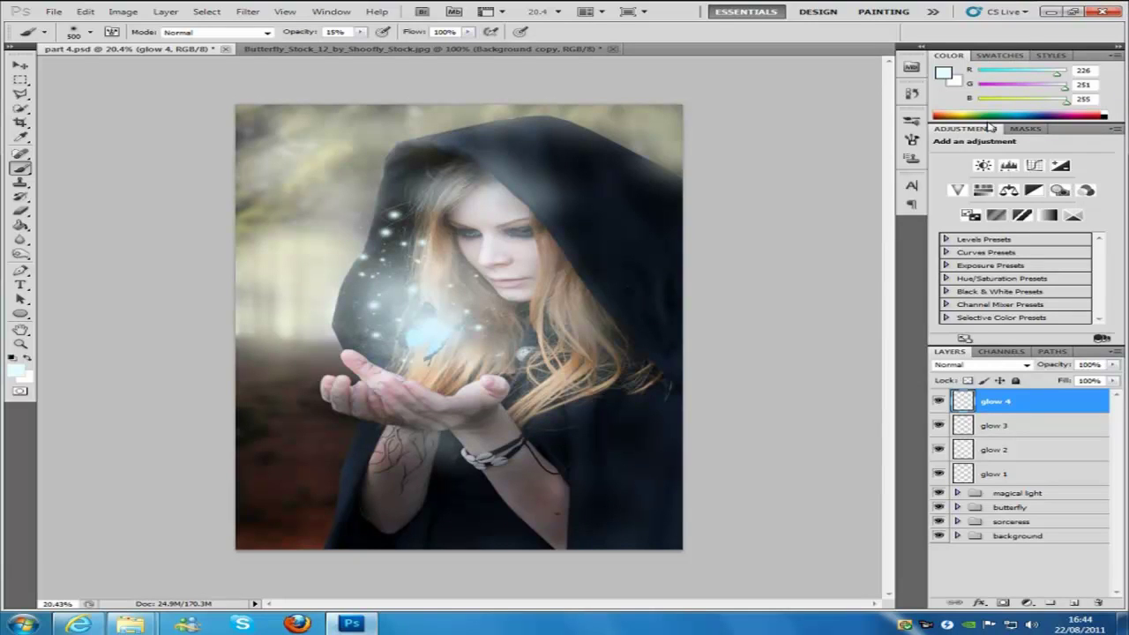
click(516, 322)
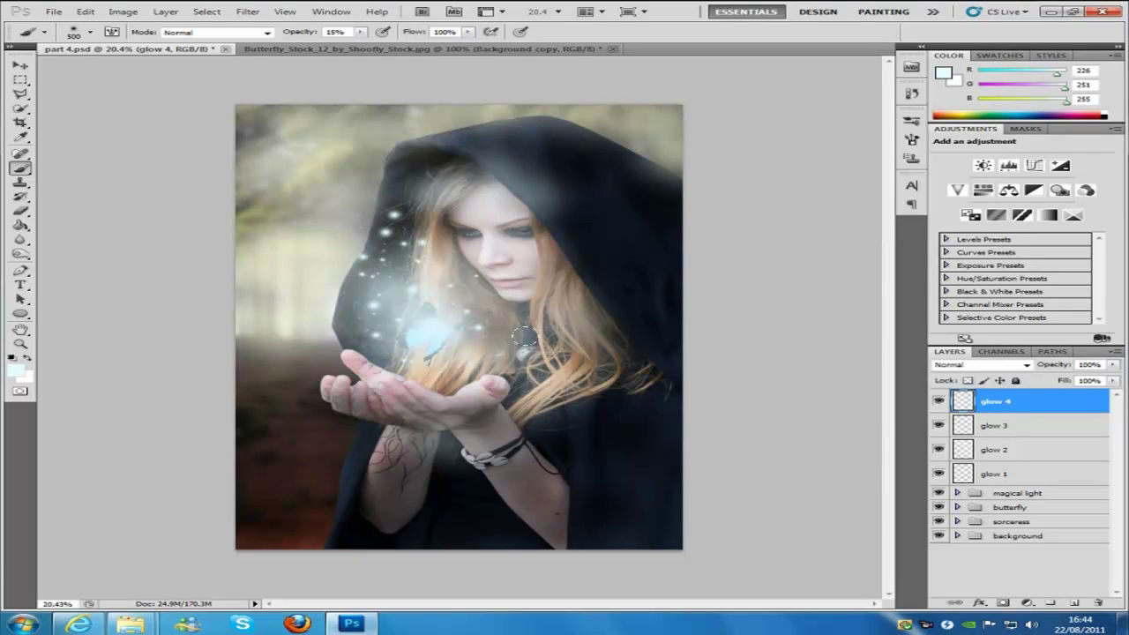
mouse_move(524, 335)
mouse_down()
mouse_move(510, 346)
mouse_move(525, 368)
mouse_move(510, 378)
mouse_up()
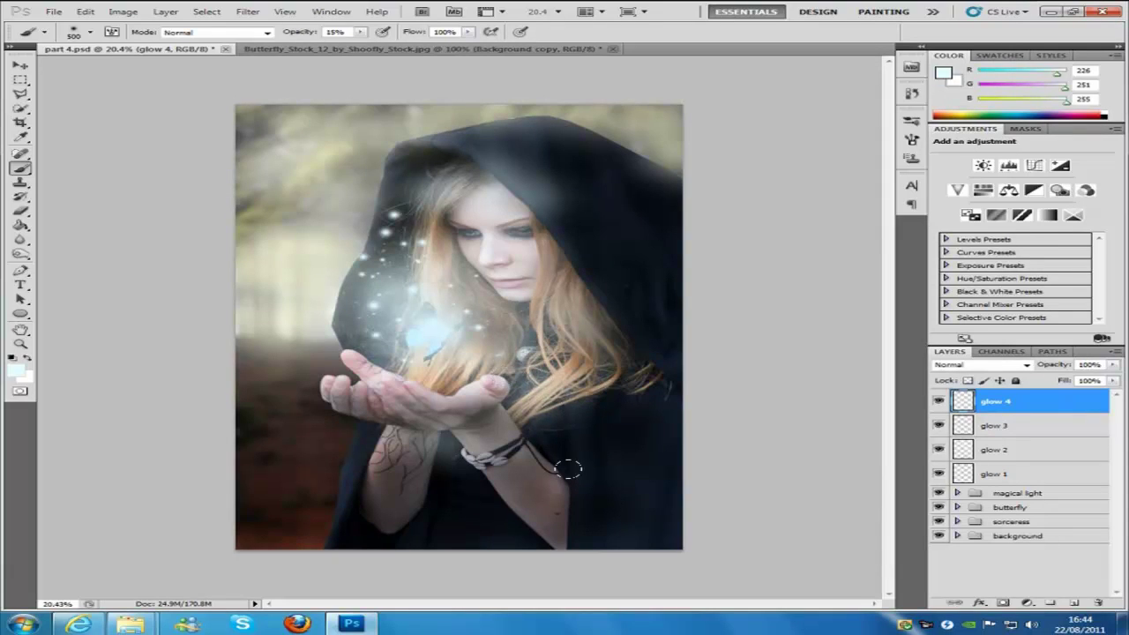
click(571, 433)
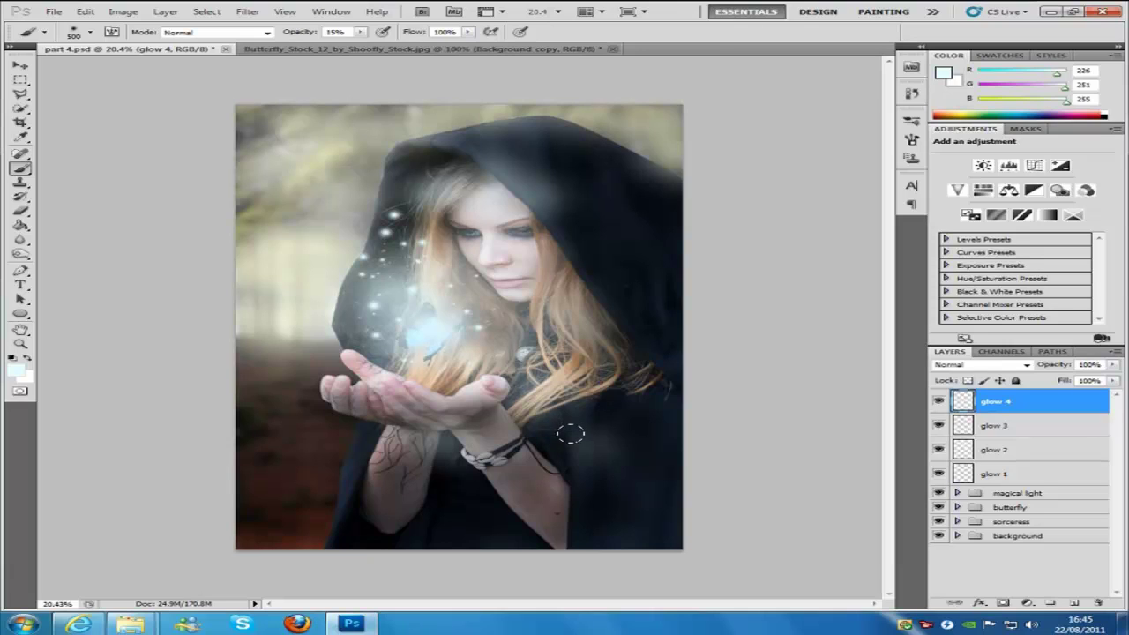
click(569, 407)
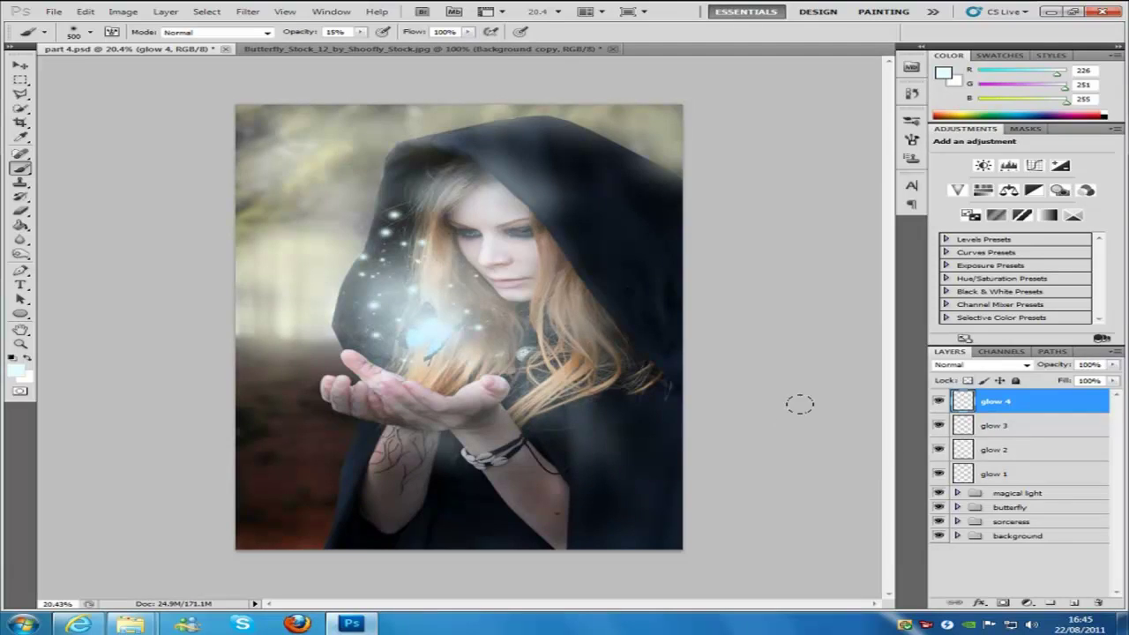
Step: Add a new layer above glow 4 and name it "glow 5"
click(1078, 603)
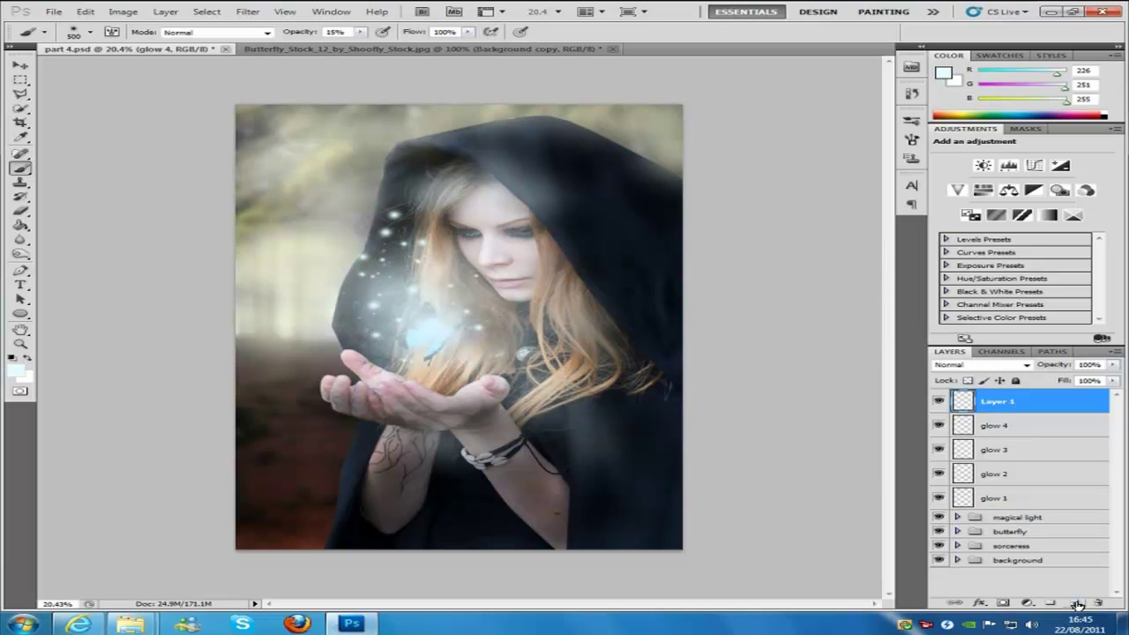
double_click(998, 402)
text(glow 5)
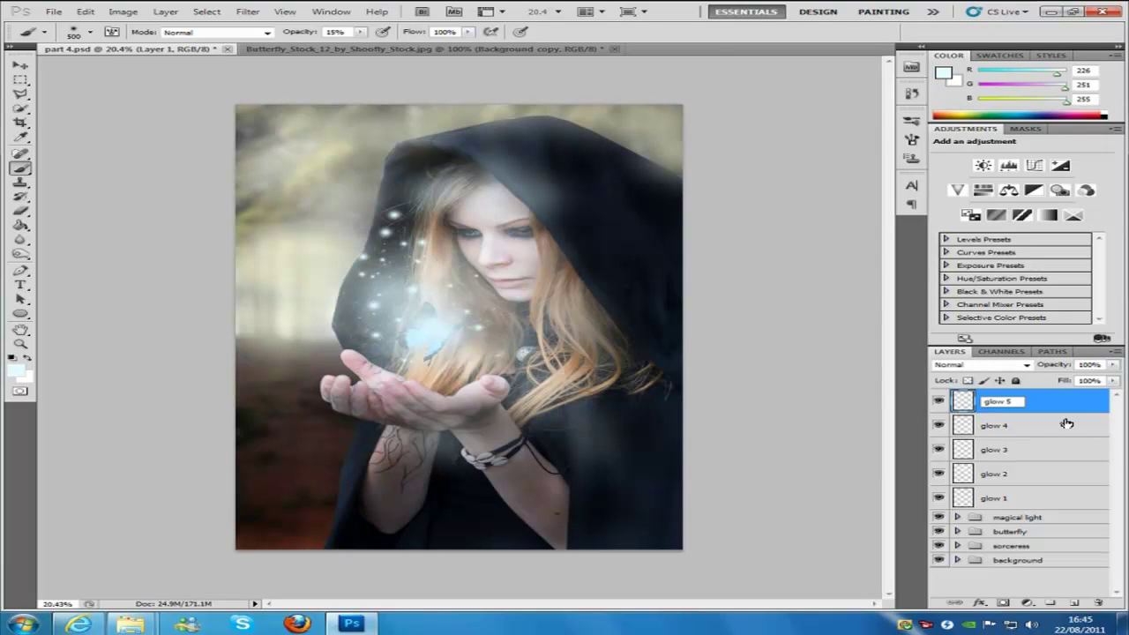
Step: Set the brush size to 10 px and its opacity to 100%
click(89, 32)
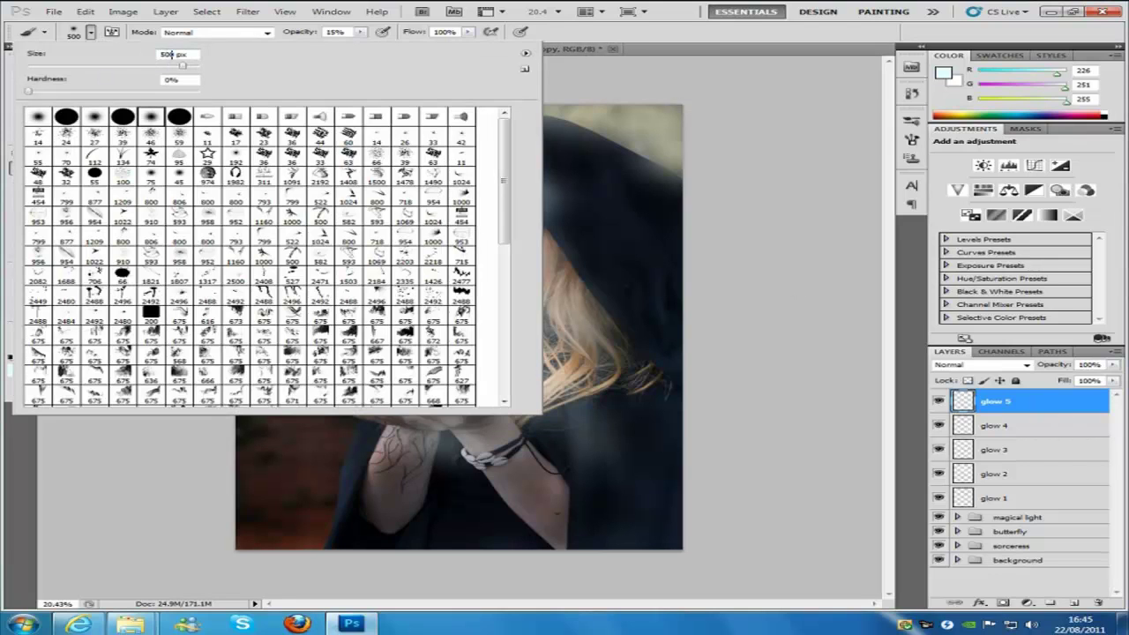
key(BackSpace)
key(BackSpace)
key(BackSpace)
text(10)
click(334, 32)
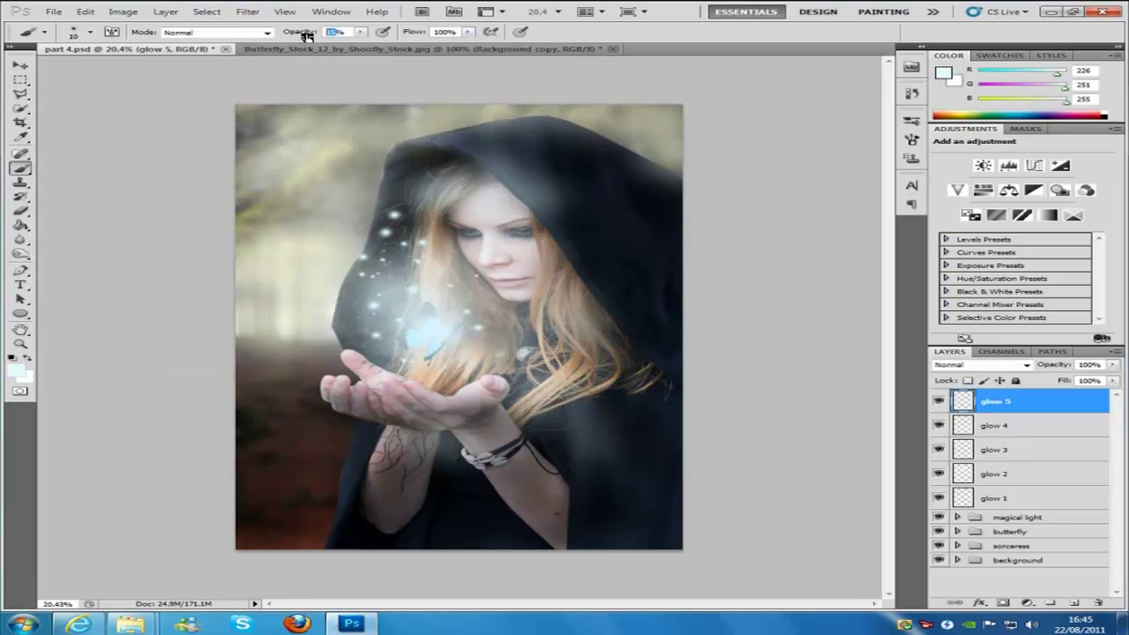
drag(308, 36, 315, 37)
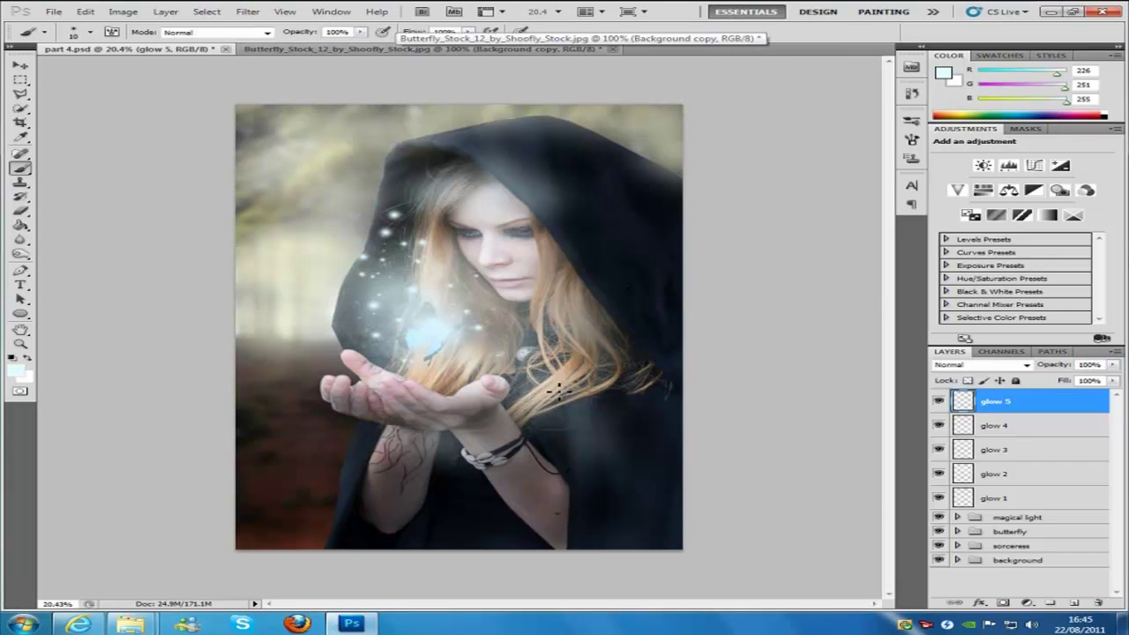
Step: Trace the swirl ornament on the woman's brooch with pale blue brush strokes on the glow 5 layer
key(alt)
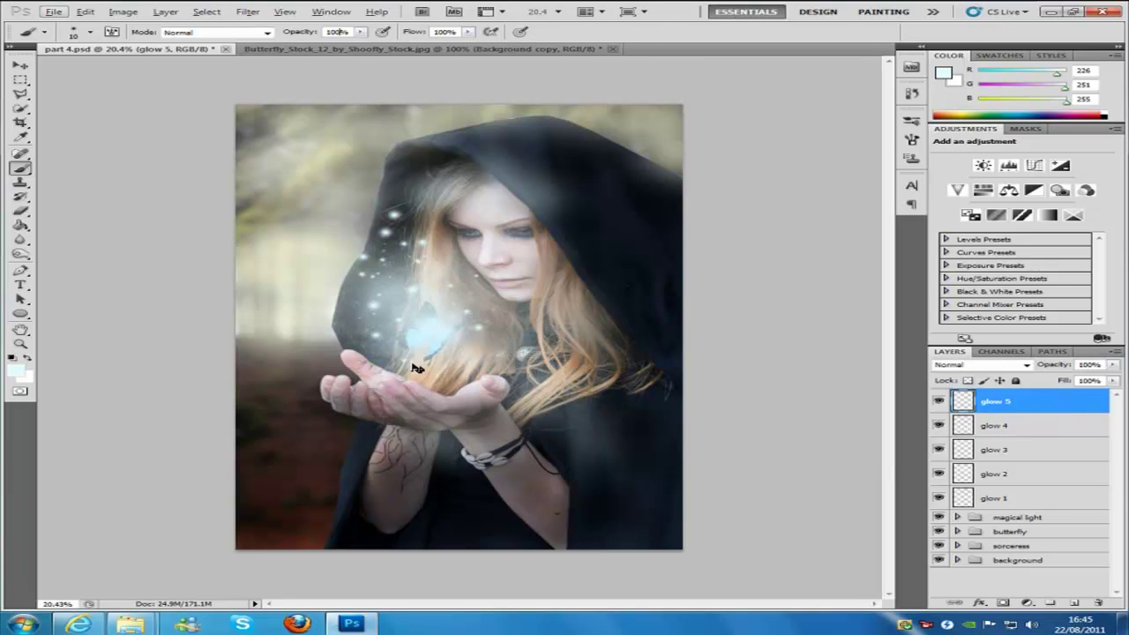
key(alt)
click(66, 605)
text(400)
click(20, 65)
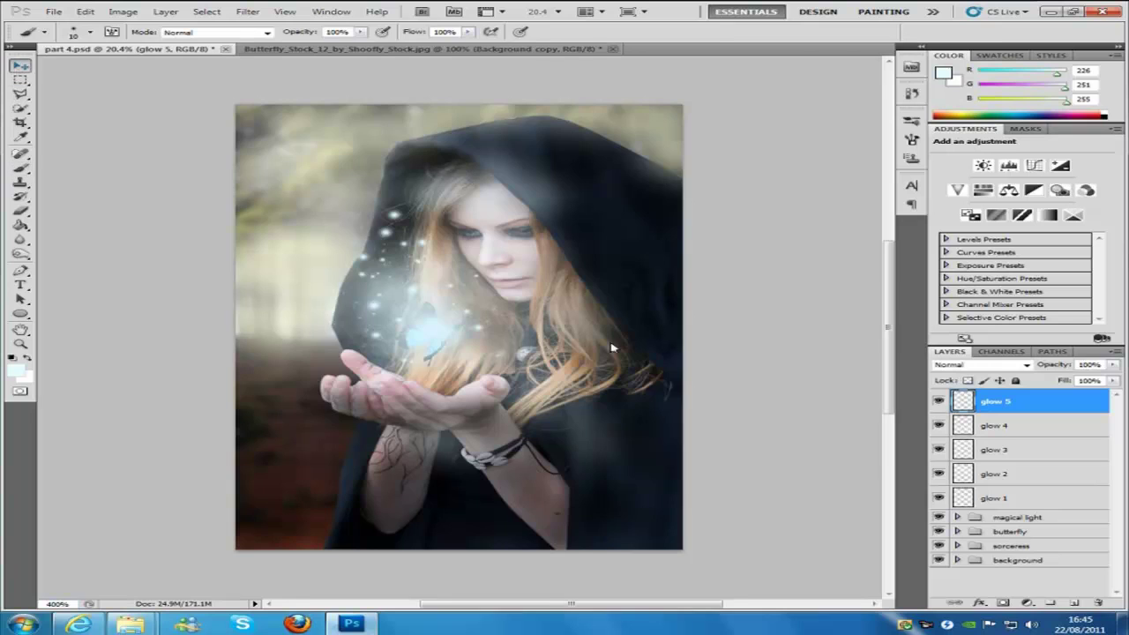
scroll(888, 327, down, 3)
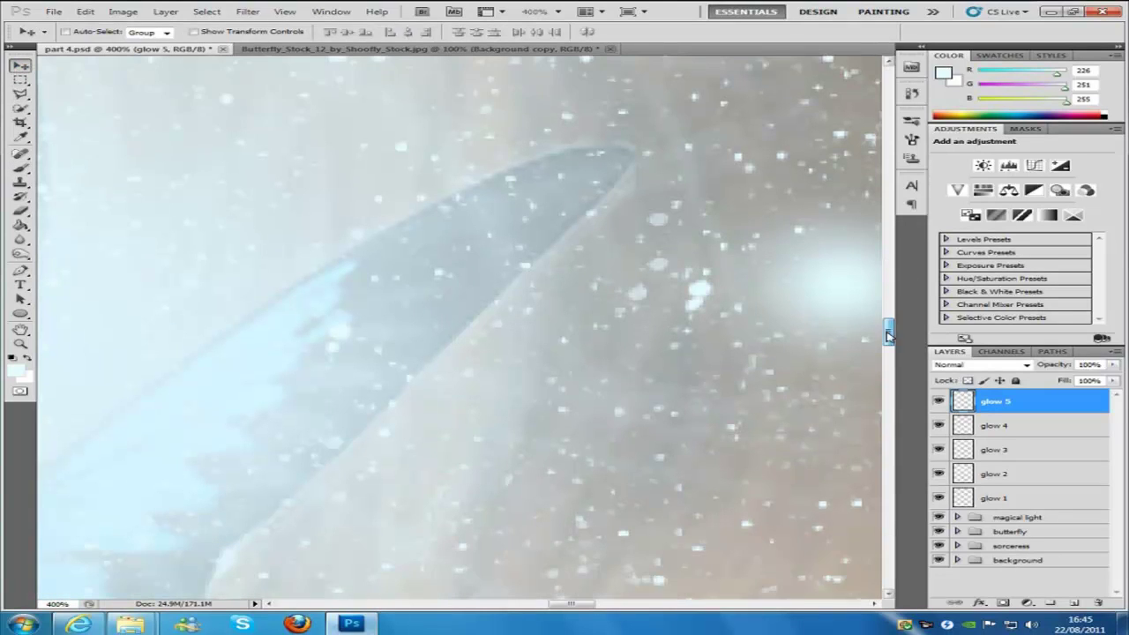
drag(571, 604, 660, 604)
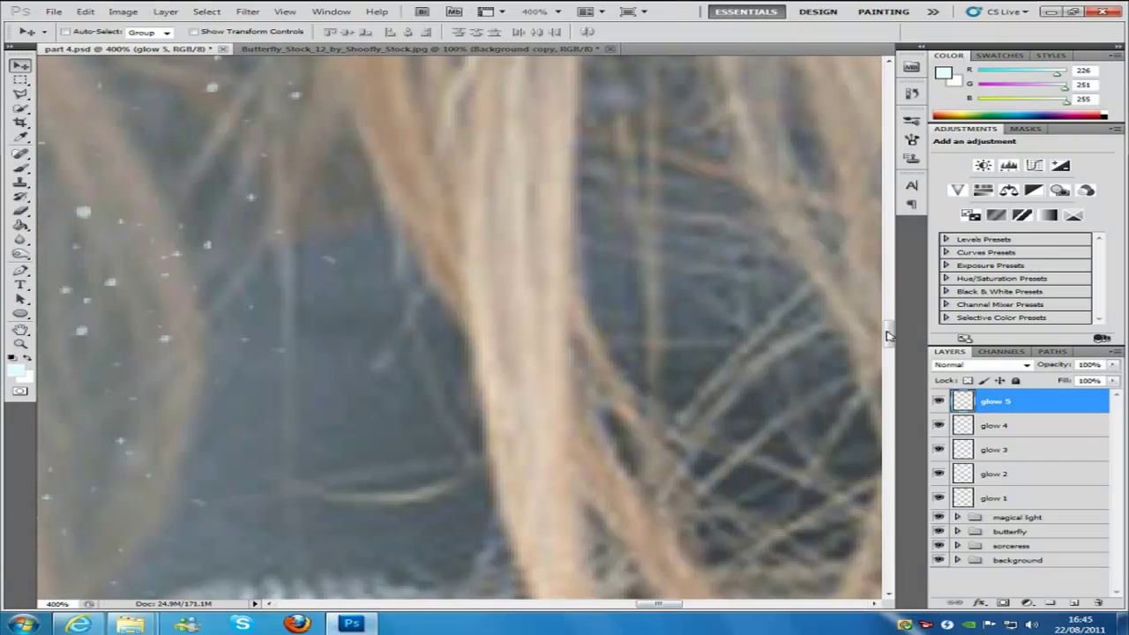
drag(889, 336, 888, 351)
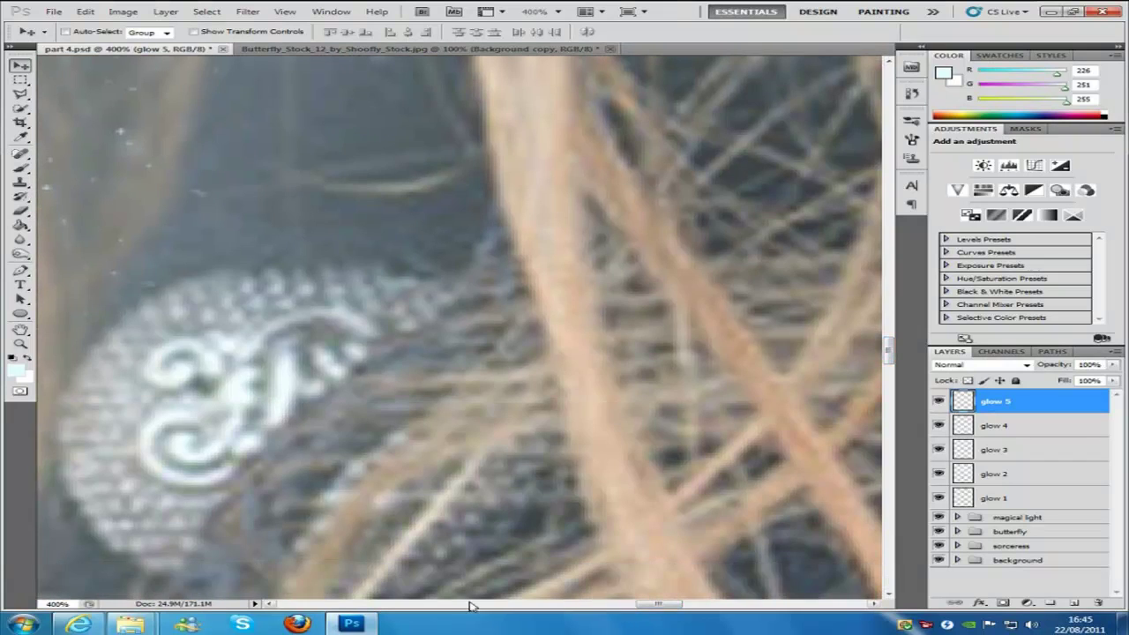
drag(669, 607, 649, 606)
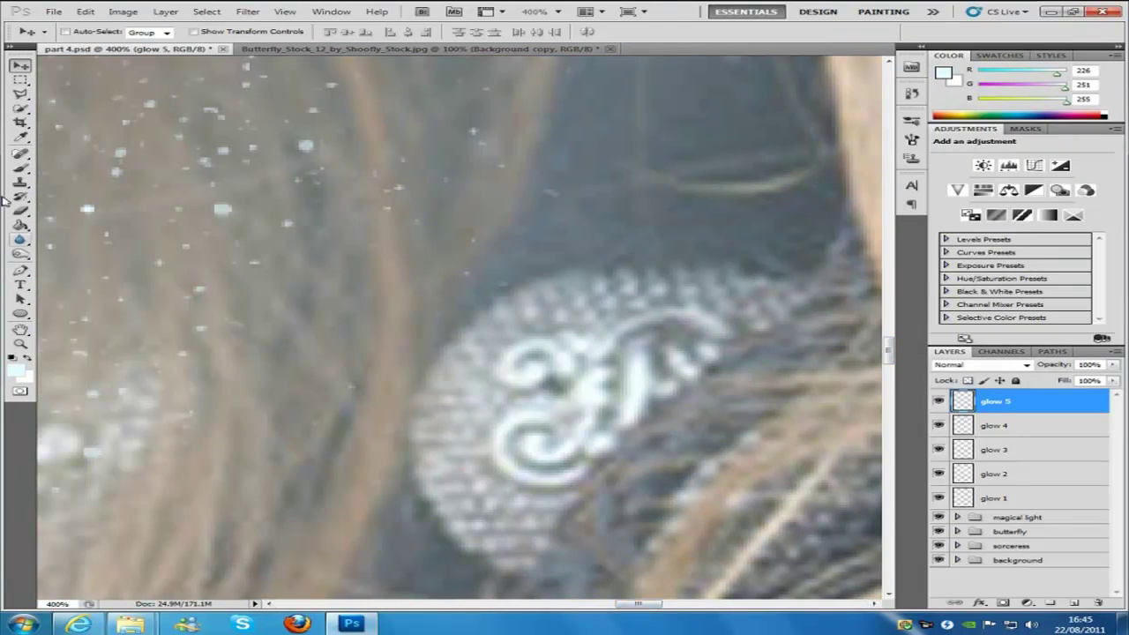
click(19, 171)
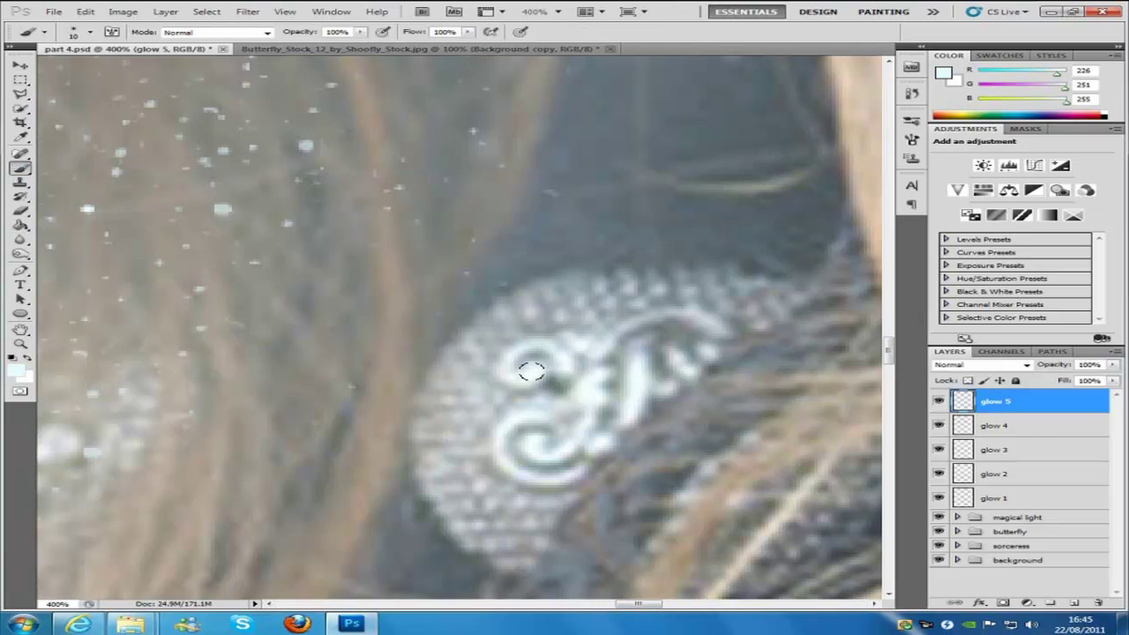
mouse_move(532, 370)
mouse_down()
mouse_move(517, 348)
mouse_move(565, 364)
mouse_move(585, 355)
mouse_move(570, 345)
mouse_move(605, 351)
mouse_move(631, 320)
mouse_move(691, 316)
mouse_move(720, 329)
mouse_move(718, 359)
mouse_move(666, 357)
mouse_move(691, 377)
mouse_move(667, 389)
mouse_move(642, 364)
mouse_move(630, 417)
mouse_move(598, 396)
mouse_move(599, 374)
mouse_move(591, 389)
mouse_move(605, 397)
mouse_move(570, 445)
mouse_move(554, 454)
mouse_move(532, 436)
mouse_up()
mouse_move(599, 453)
mouse_down()
mouse_move(553, 479)
mouse_move(507, 466)
mouse_move(502, 431)
mouse_move(543, 416)
mouse_up()
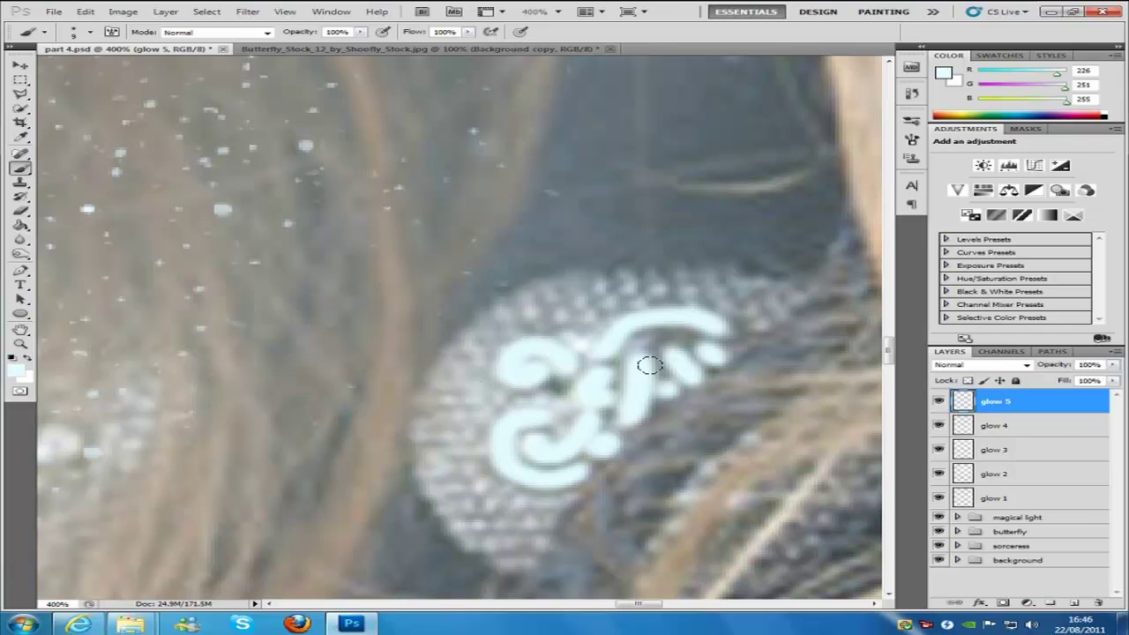
scroll(544, 322, down, 4)
scroll(514, 346, down, 5)
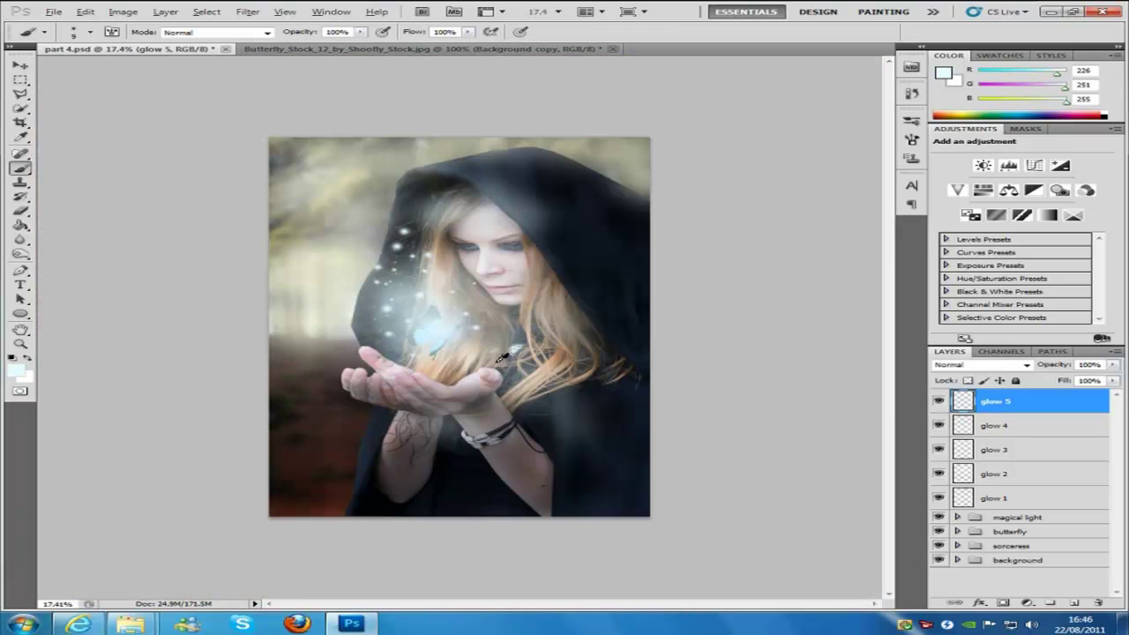
scroll(491, 247, up, 1)
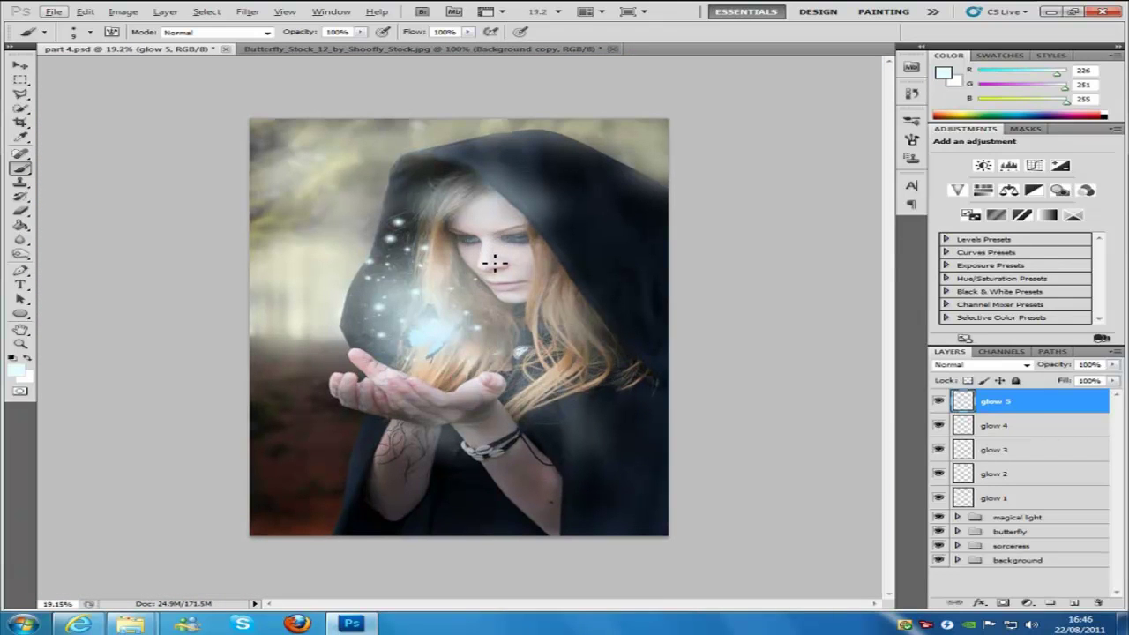
Step: Apply an Outer Glow layer style with a size of 54 px to the glow 5 layer
double_click(1079, 403)
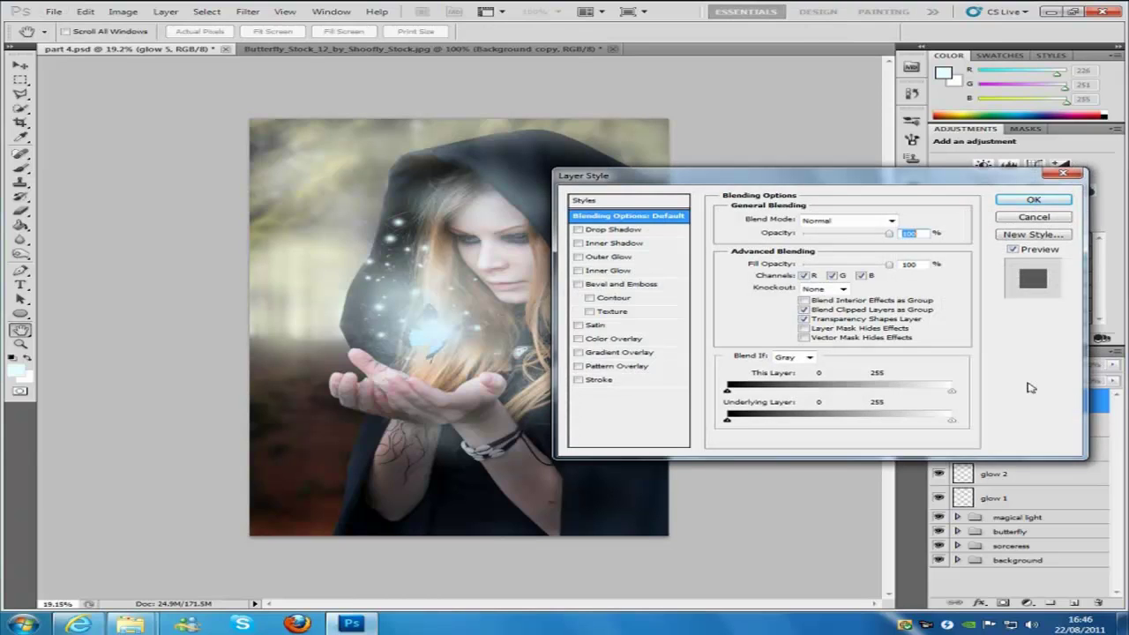
click(620, 258)
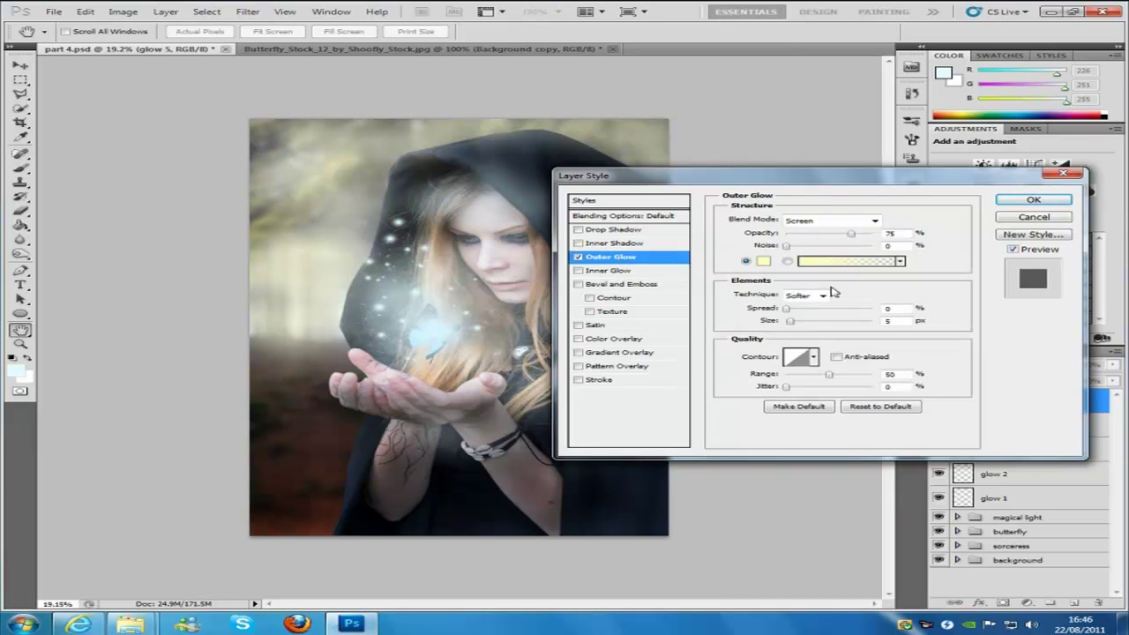
double_click(901, 322)
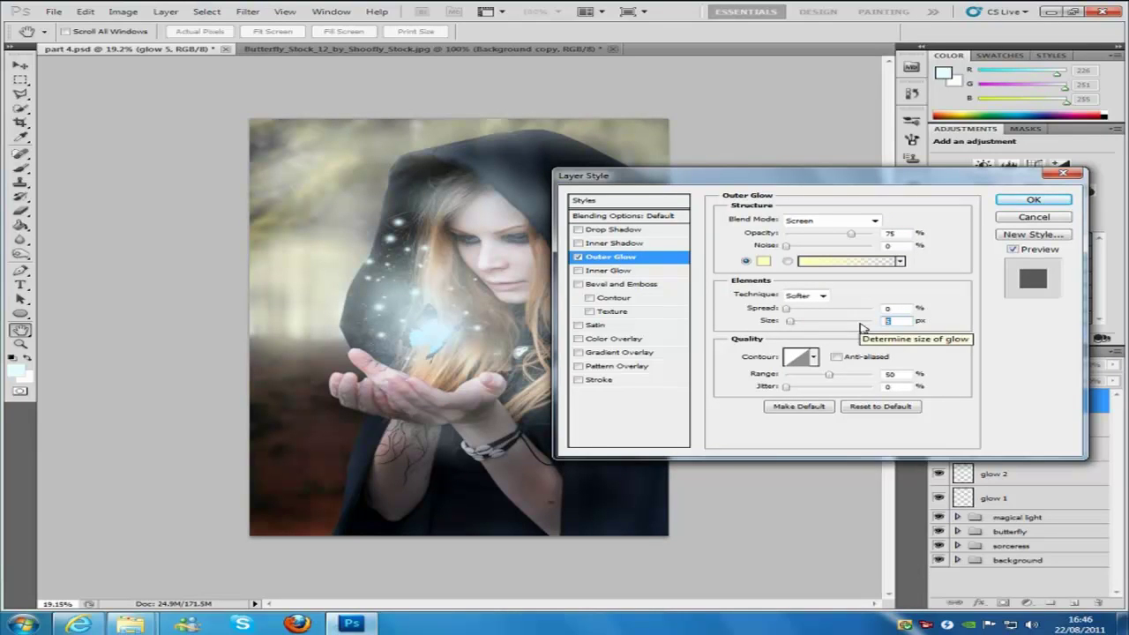
text(54)
drag(825, 177, 878, 157)
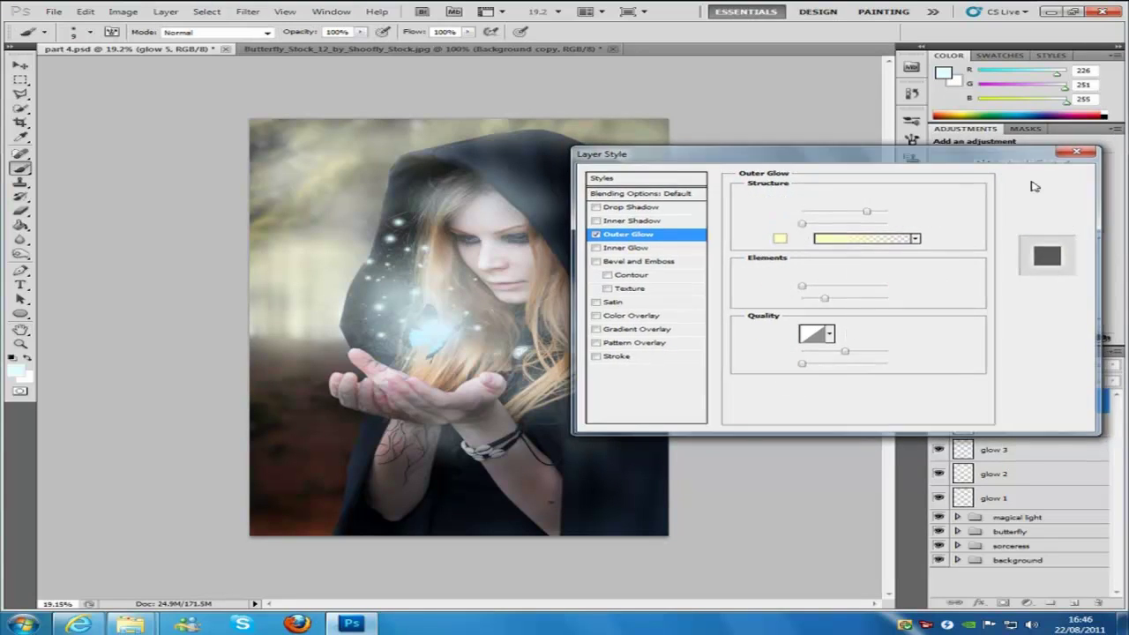
click(1034, 186)
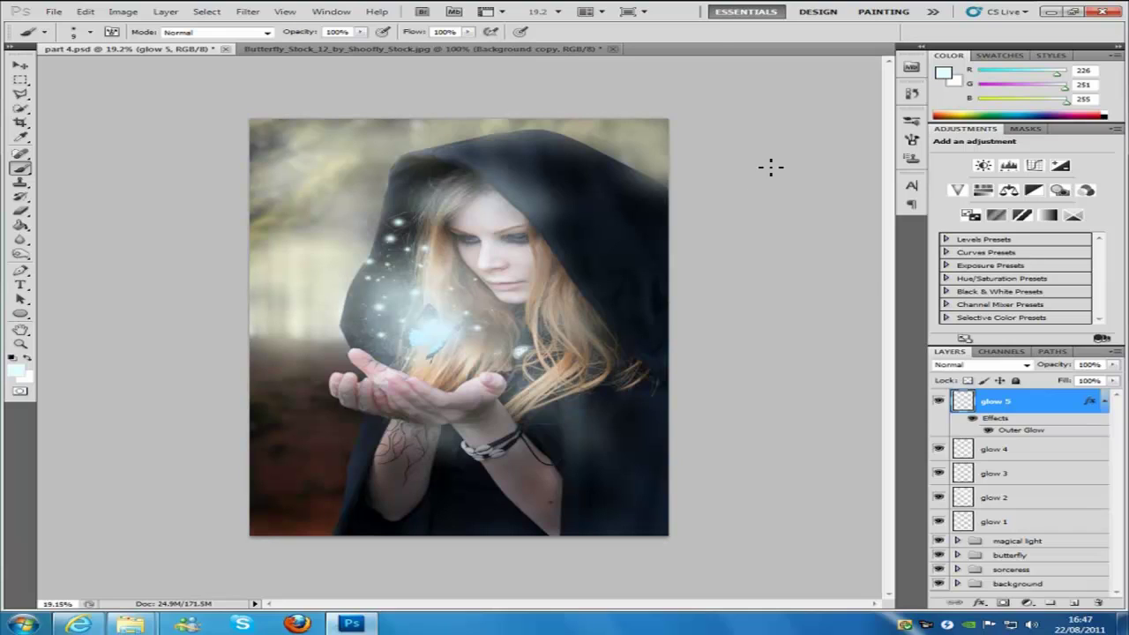
Step: Group the five layers glow 1 through glow 5 together
click(1018, 524)
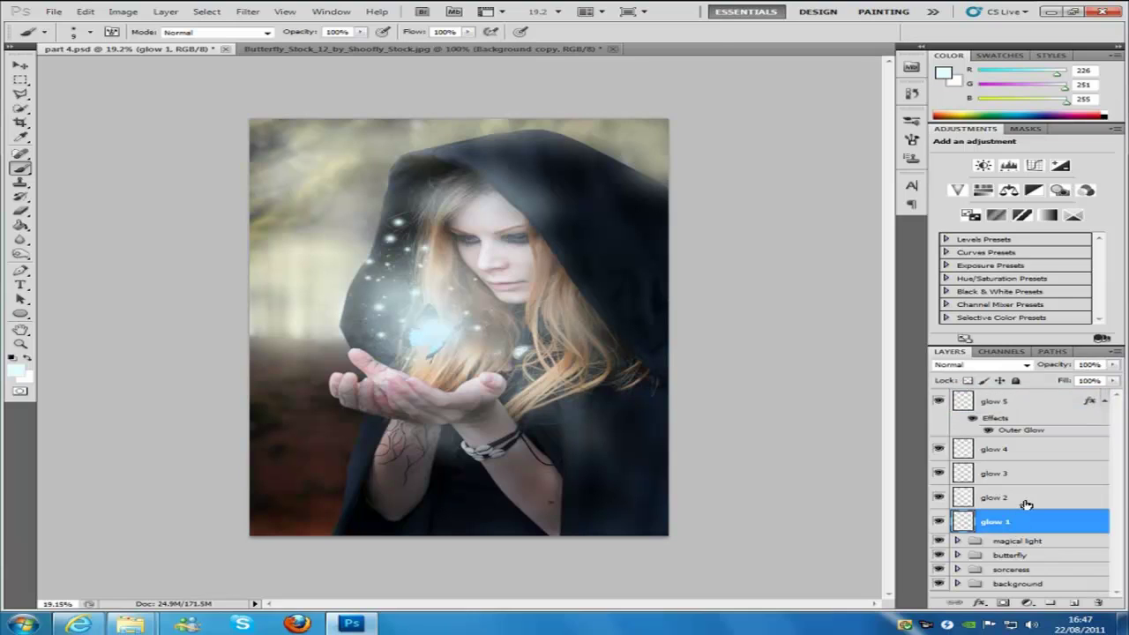
shift+click(1025, 501)
shift+click(1025, 483)
shift+click(1028, 450)
shift+click(1020, 408)
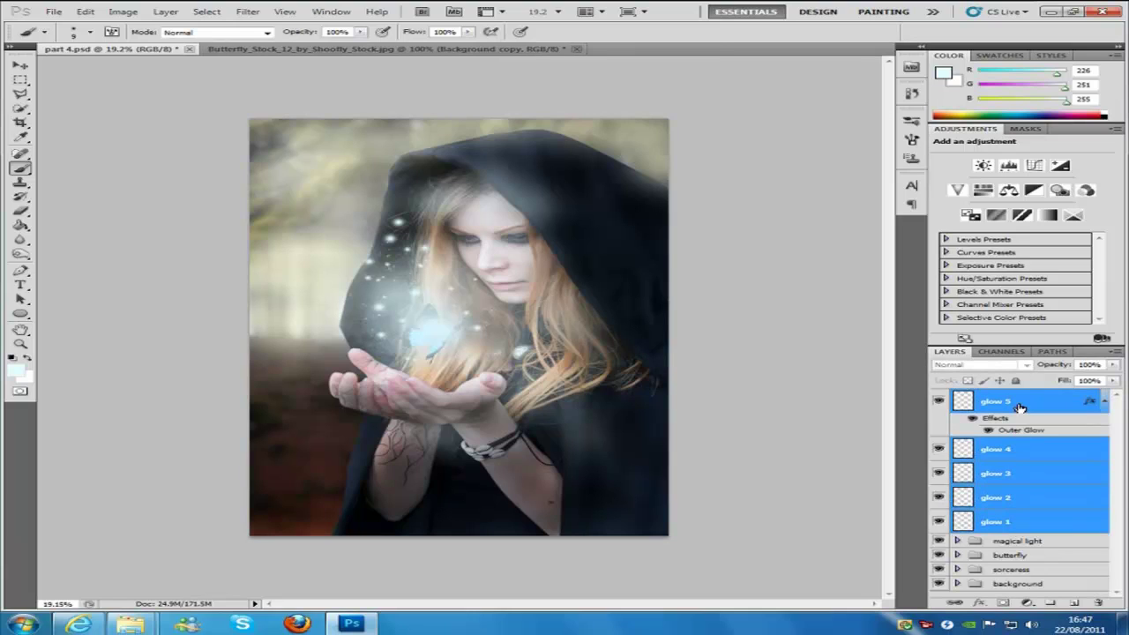
key(ctrl+g)
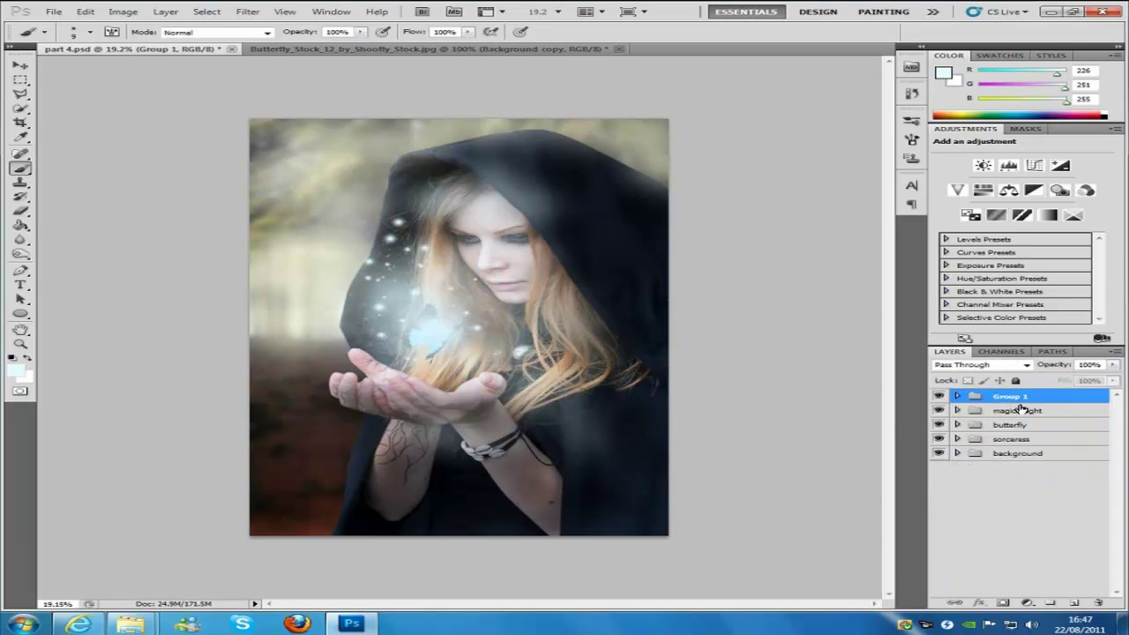
Step: Rename the new group as "glow on sorceress" and keep it selected
double_click(1012, 398)
text(glow on sc)
text(rceress)
click(1079, 479)
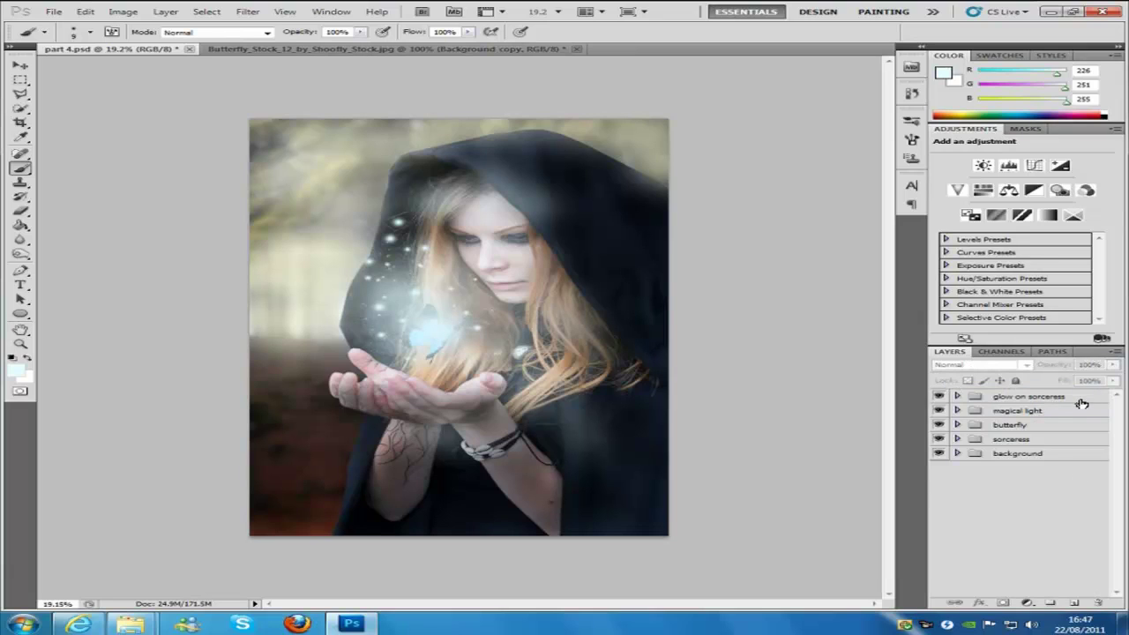
click(1081, 398)
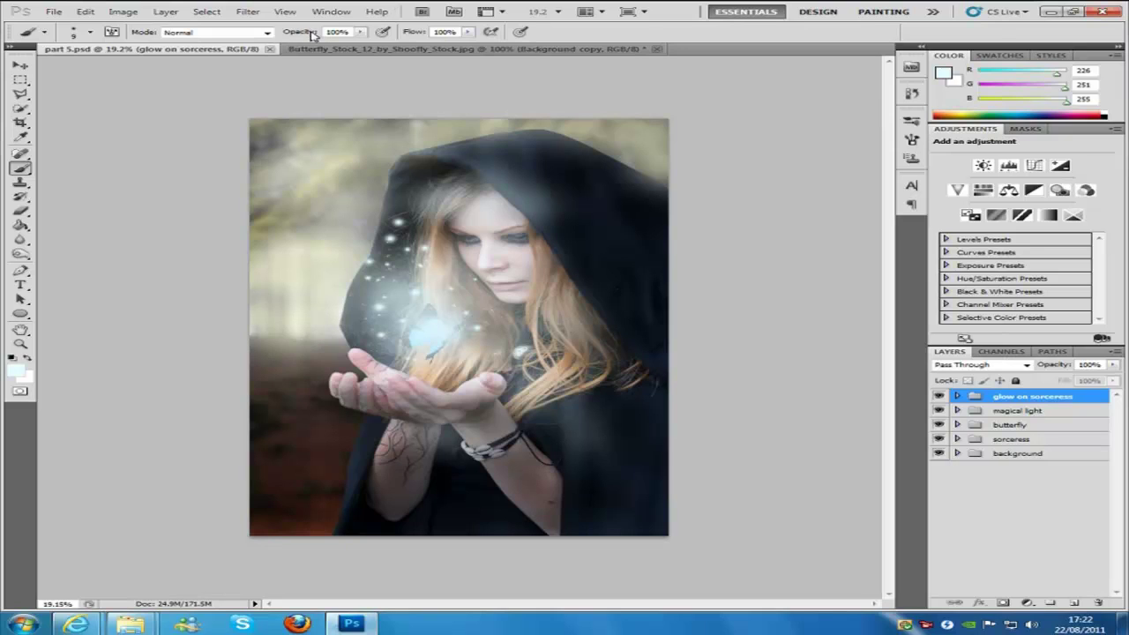
Step: Create a new 2480 x 3508 pixel RGB document at 300 pixels/inch with a white background
click(53, 12)
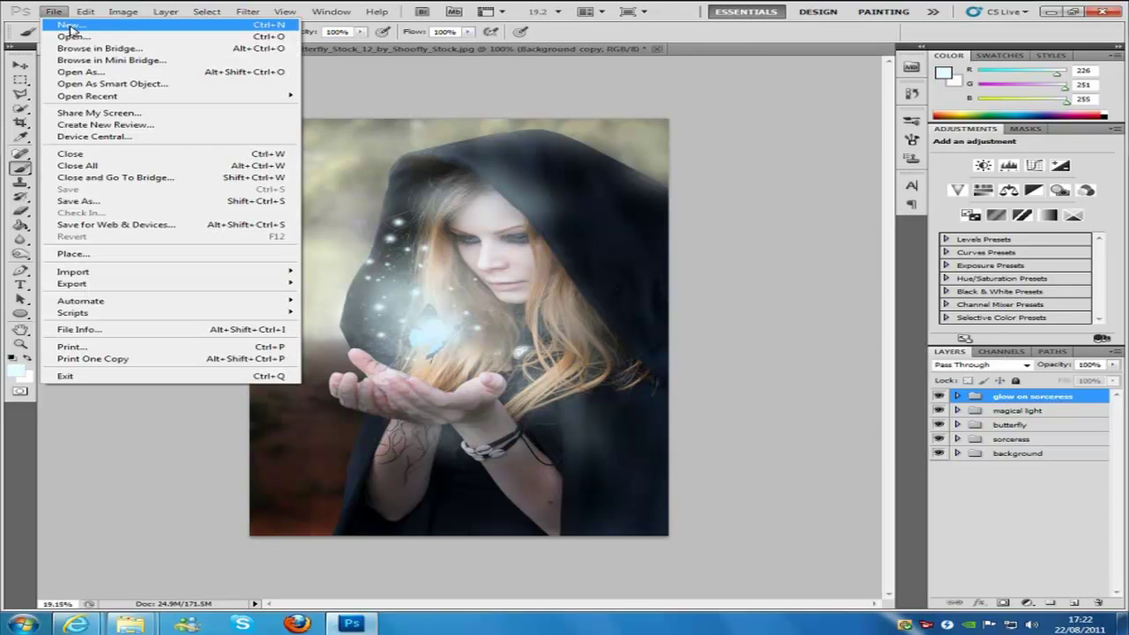
click(71, 25)
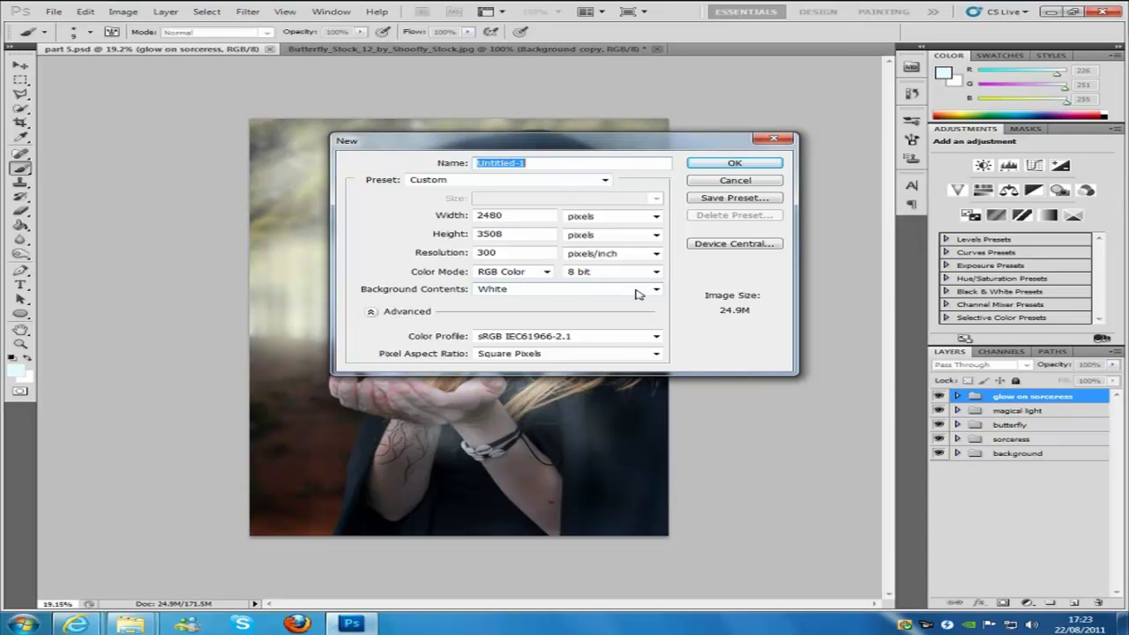
click(747, 165)
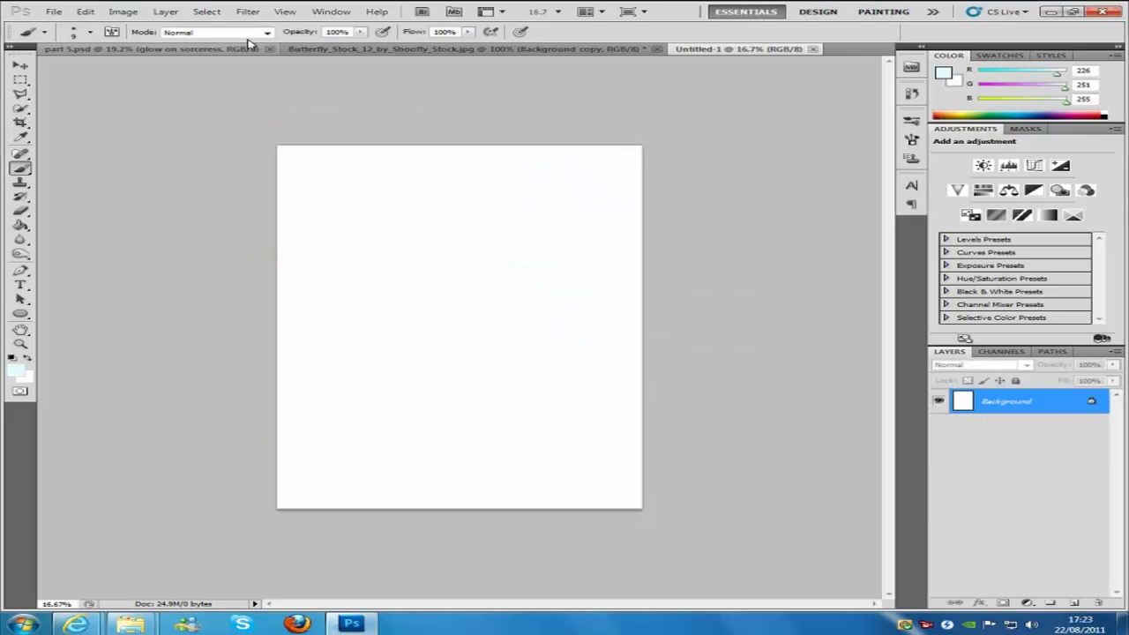
Step: Darken the edges of the white canvas using the Lens Correction filter with a custom vignette amount of -100
click(247, 12)
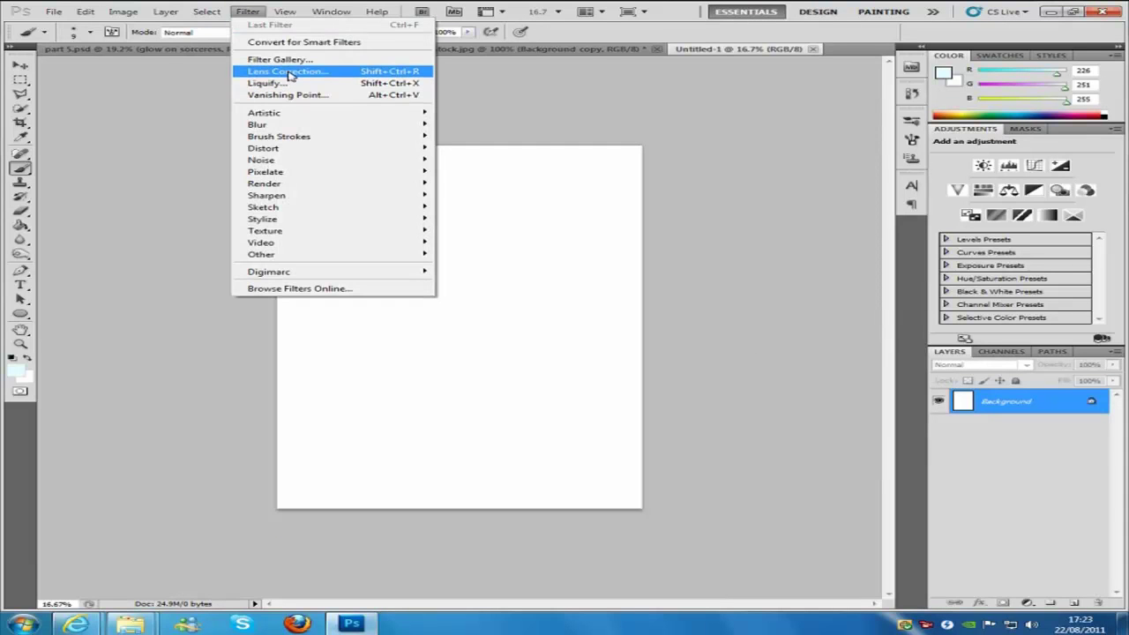
click(351, 74)
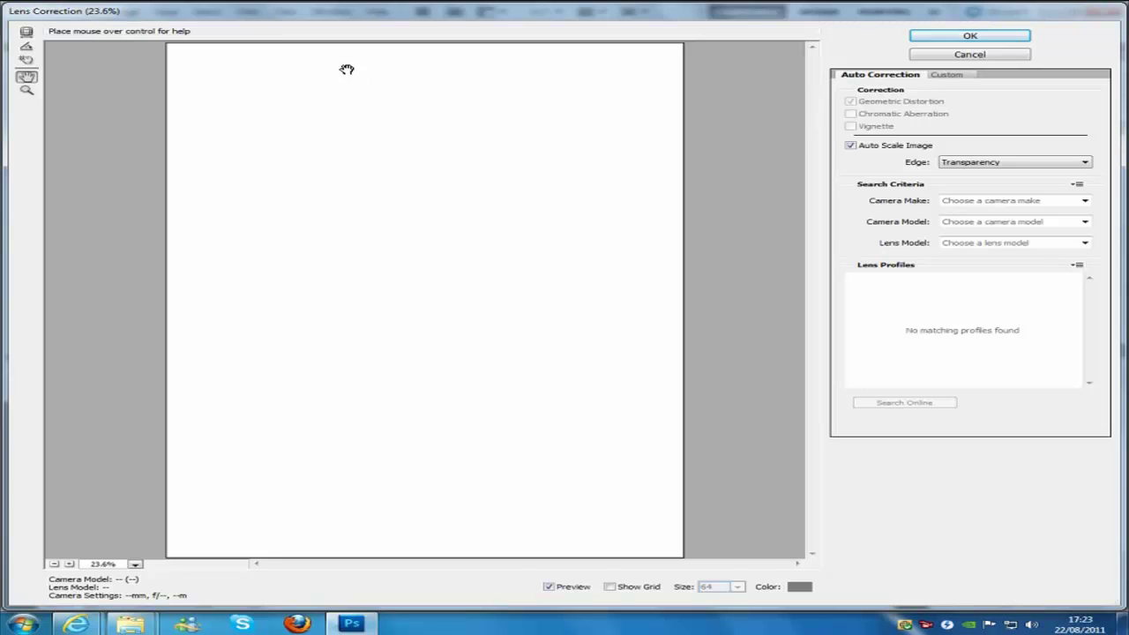
click(959, 78)
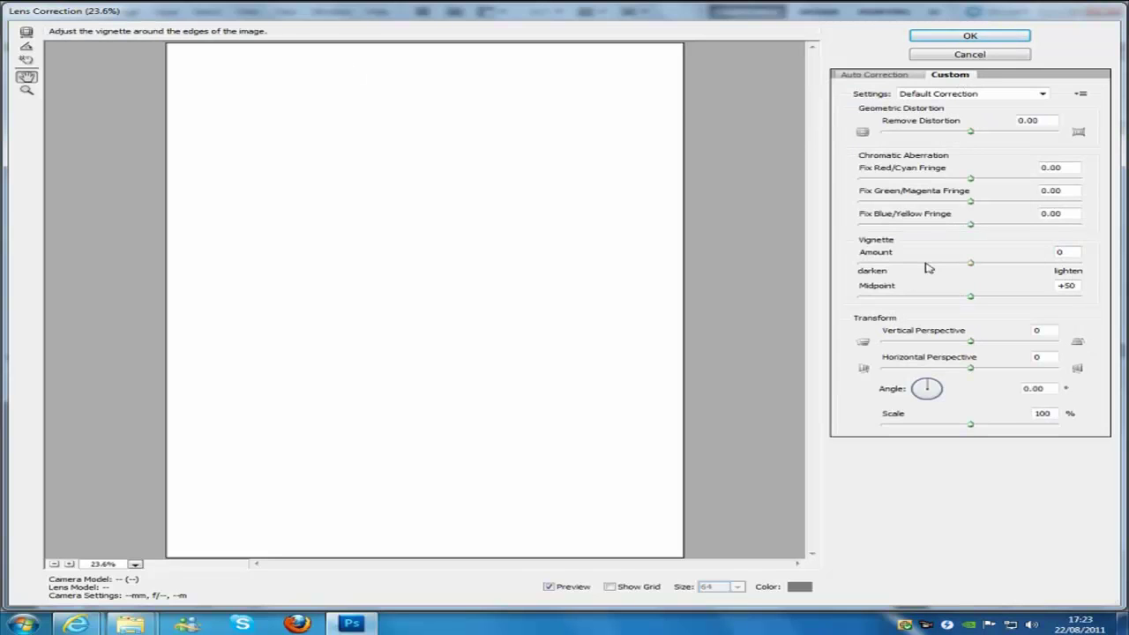
click(1069, 253)
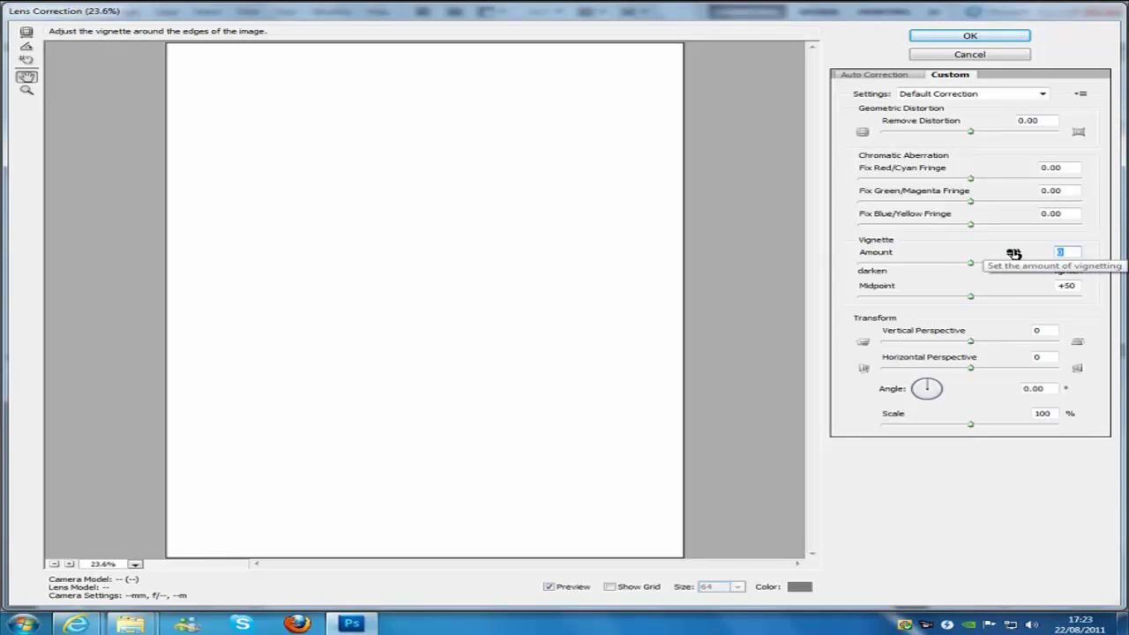
text(-100)
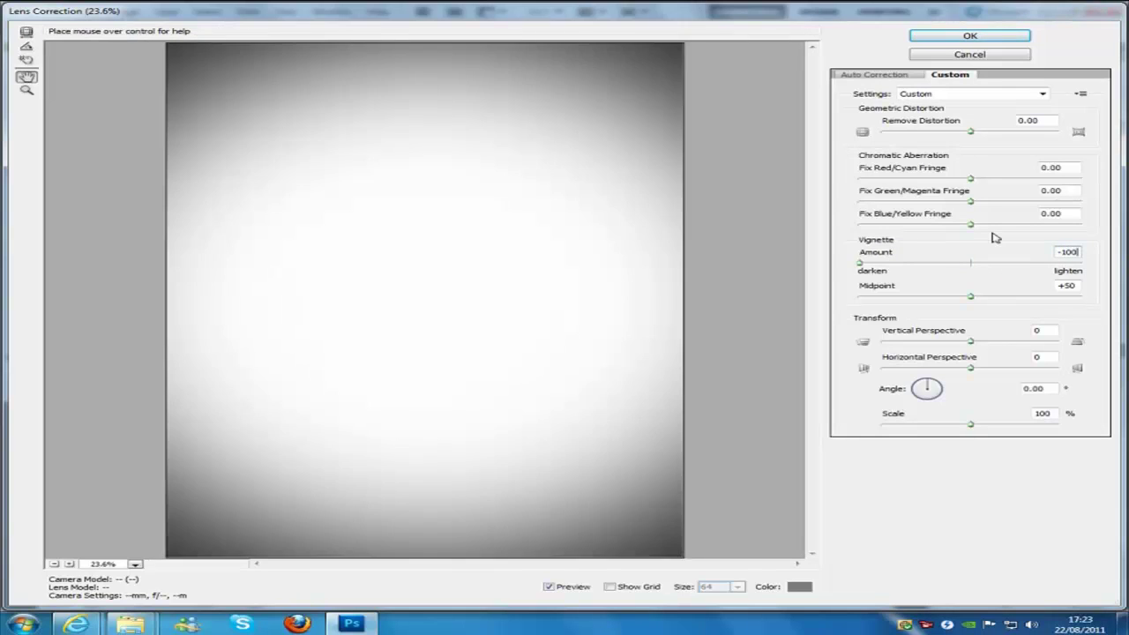
click(1006, 36)
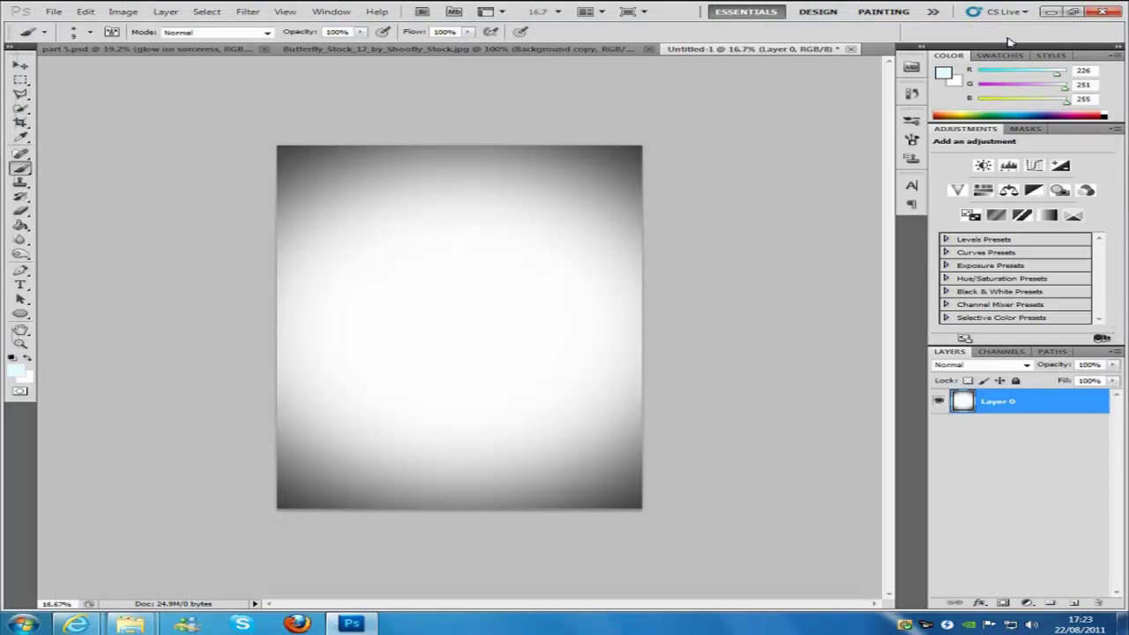
Step: Copy the vignette layer into part 5.psd so it covers the whole canvas, and set its blend mode to Multiply
click(25, 69)
drag(529, 221, 252, 45)
drag(362, 50, 475, 265)
drag(506, 243, 499, 235)
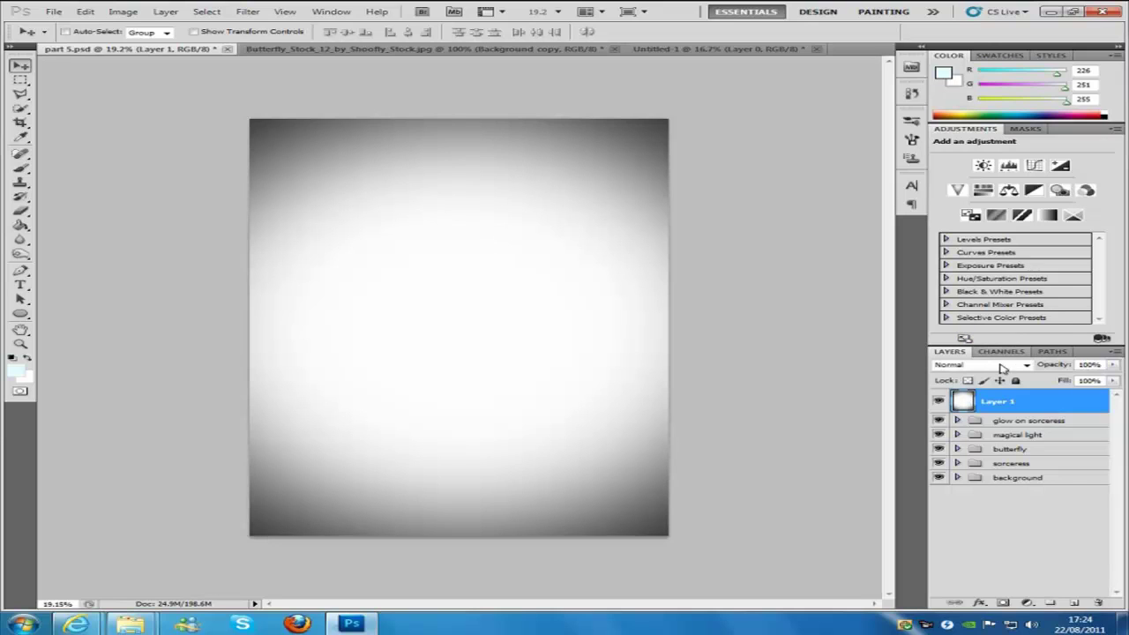
click(1005, 365)
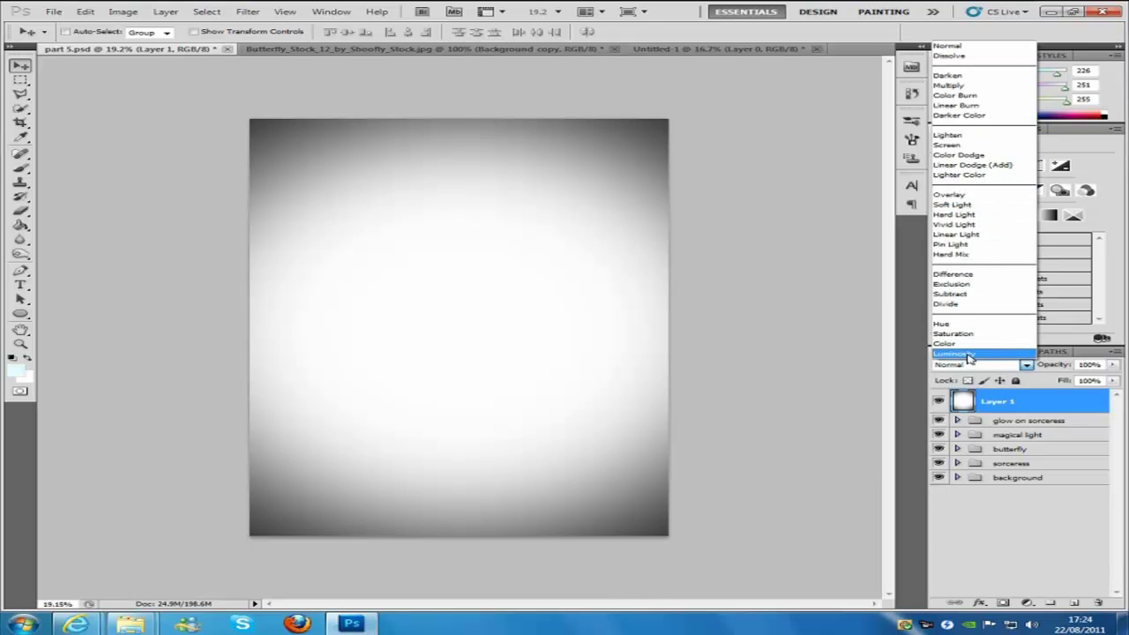
click(953, 85)
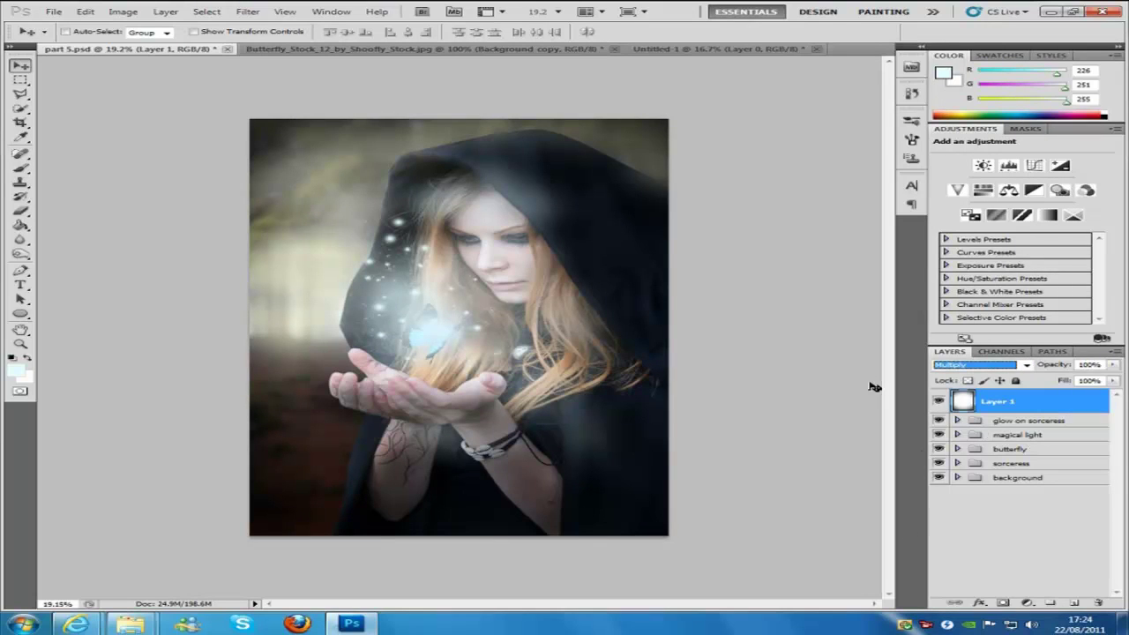
Step: Add a Solid Color fill layer with the hex color 000229 above the vignette layer
click(1027, 604)
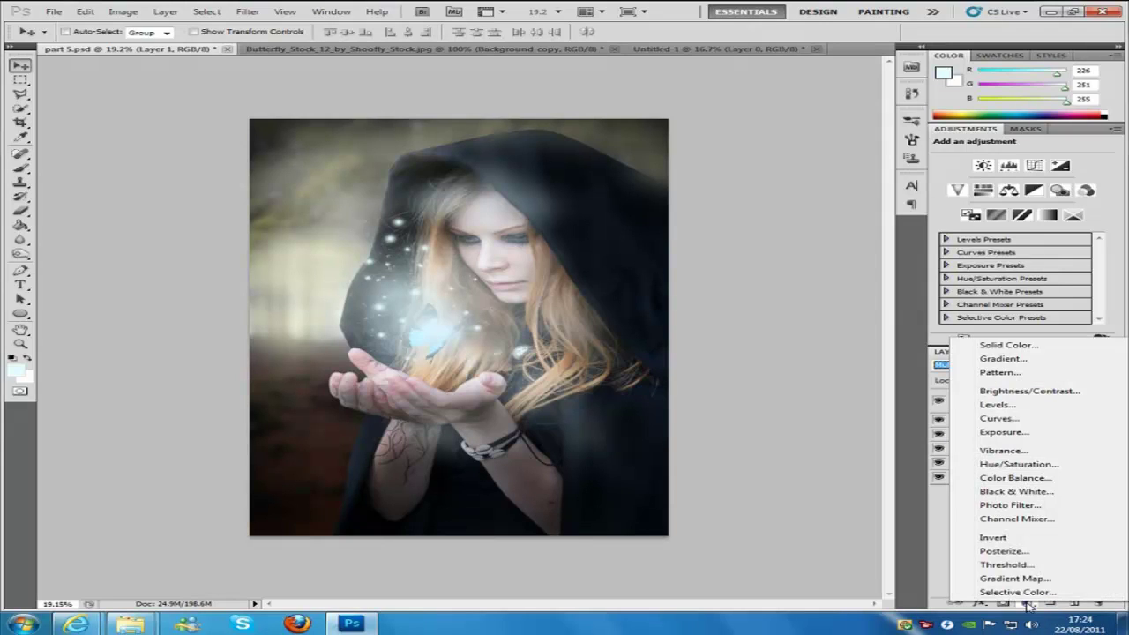
click(1015, 348)
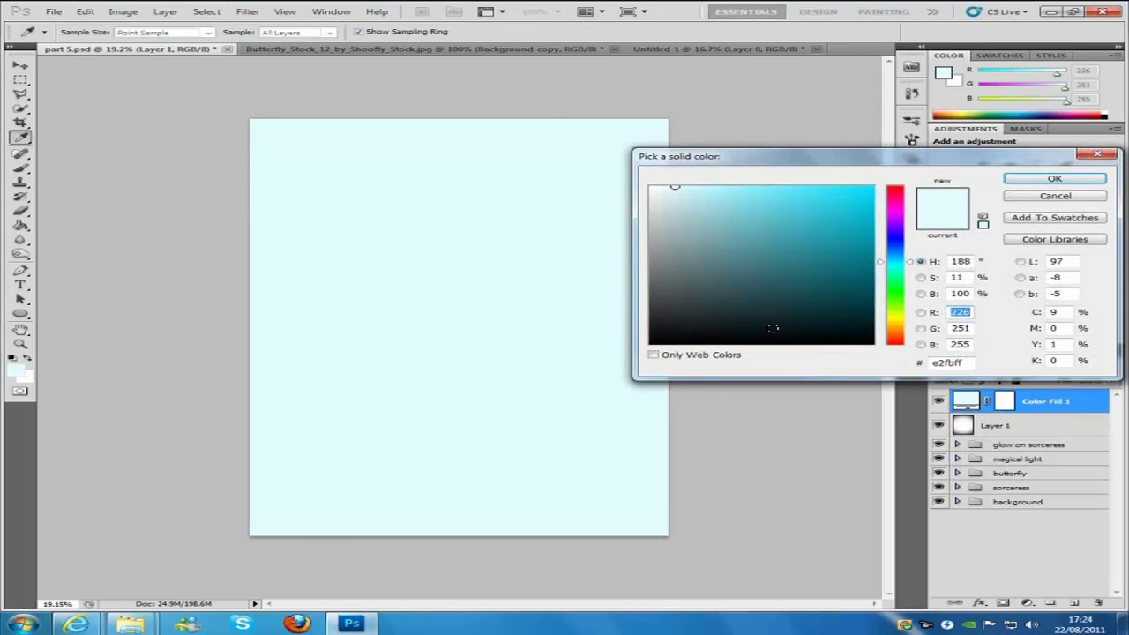
drag(965, 363, 904, 362)
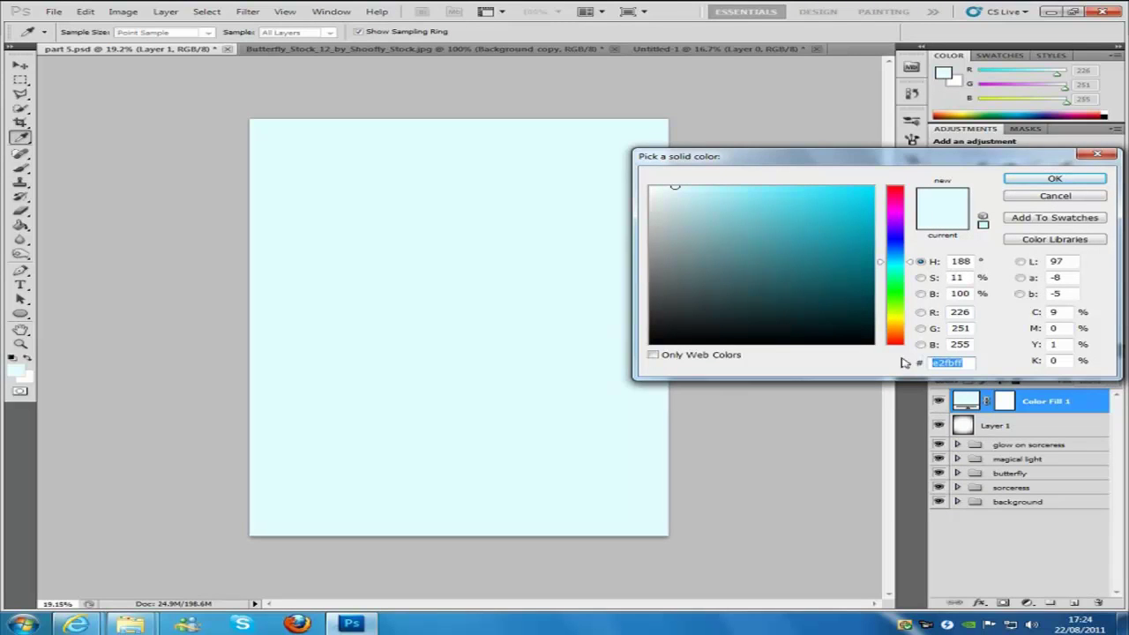
text(0)
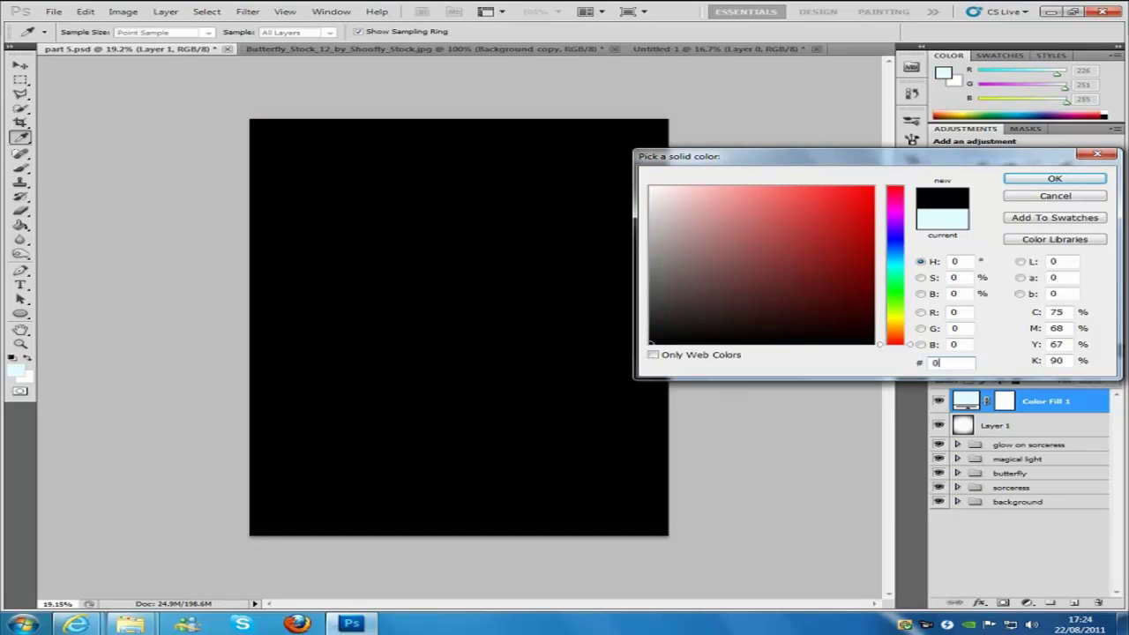
text(00229)
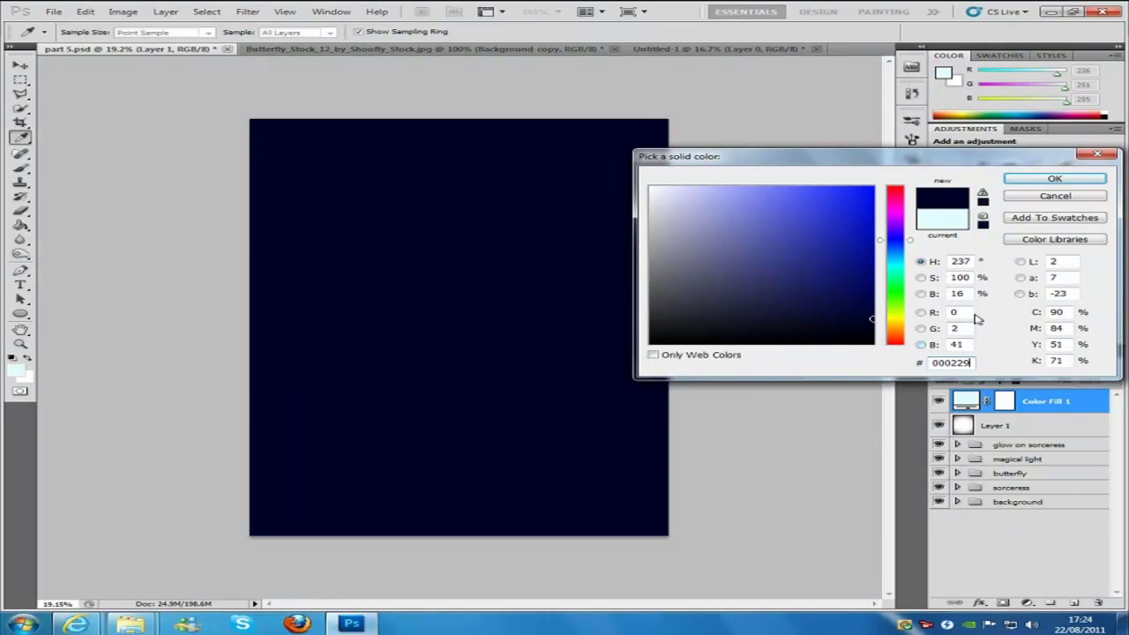
click(1064, 179)
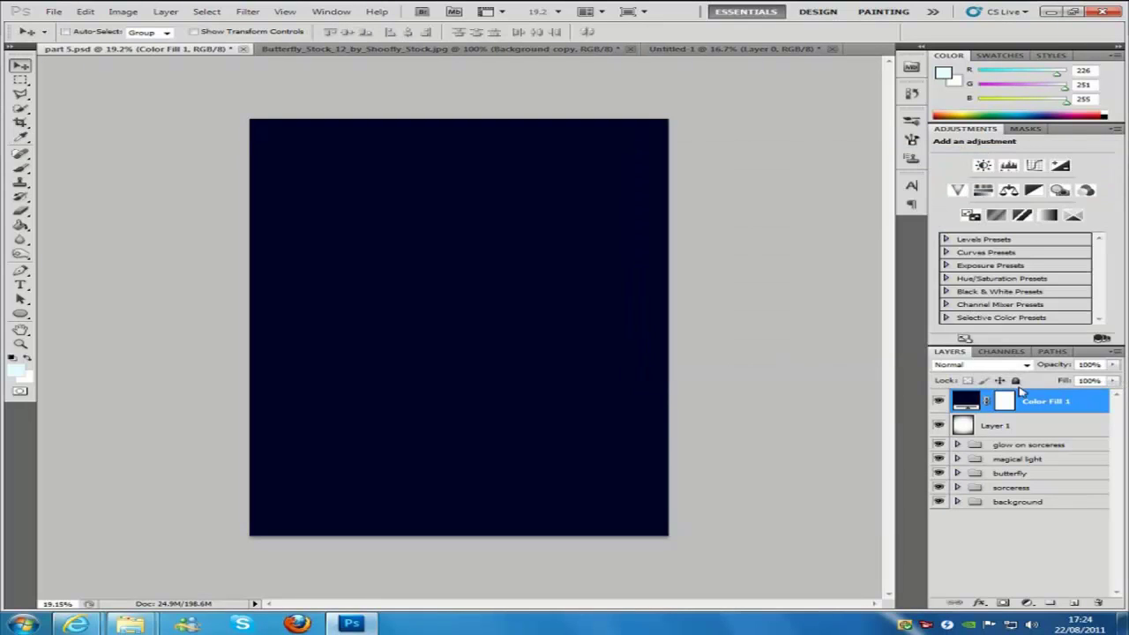
Step: Set the dark blue fill layer's blend mode to Exclusion and its opacity to 40%
click(1026, 364)
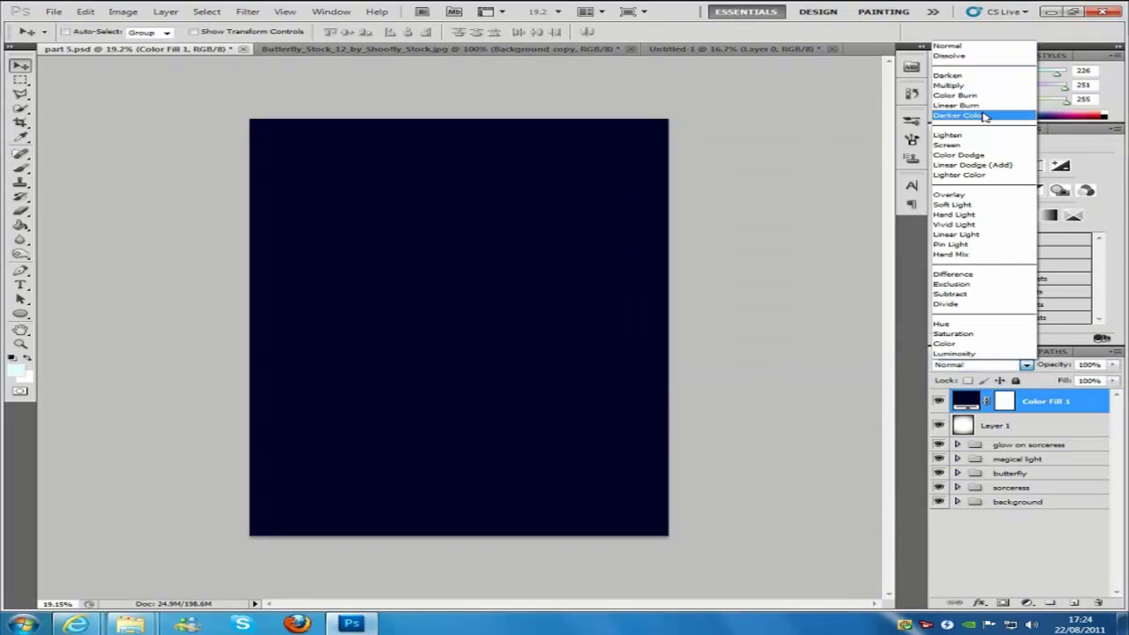
click(962, 287)
click(1112, 365)
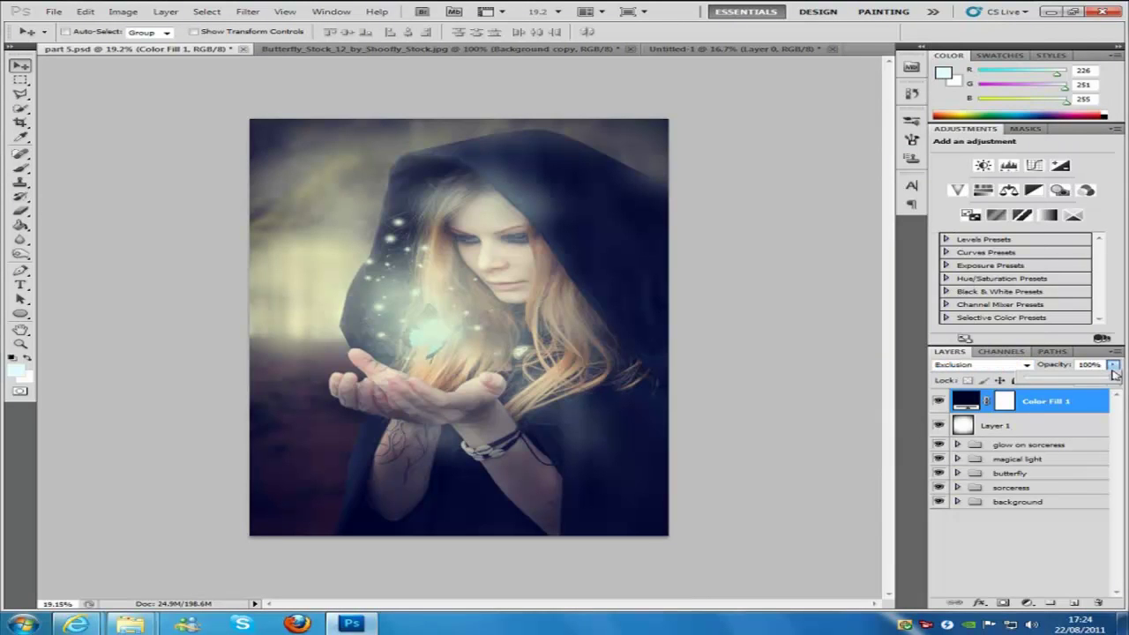
drag(1113, 377, 1063, 386)
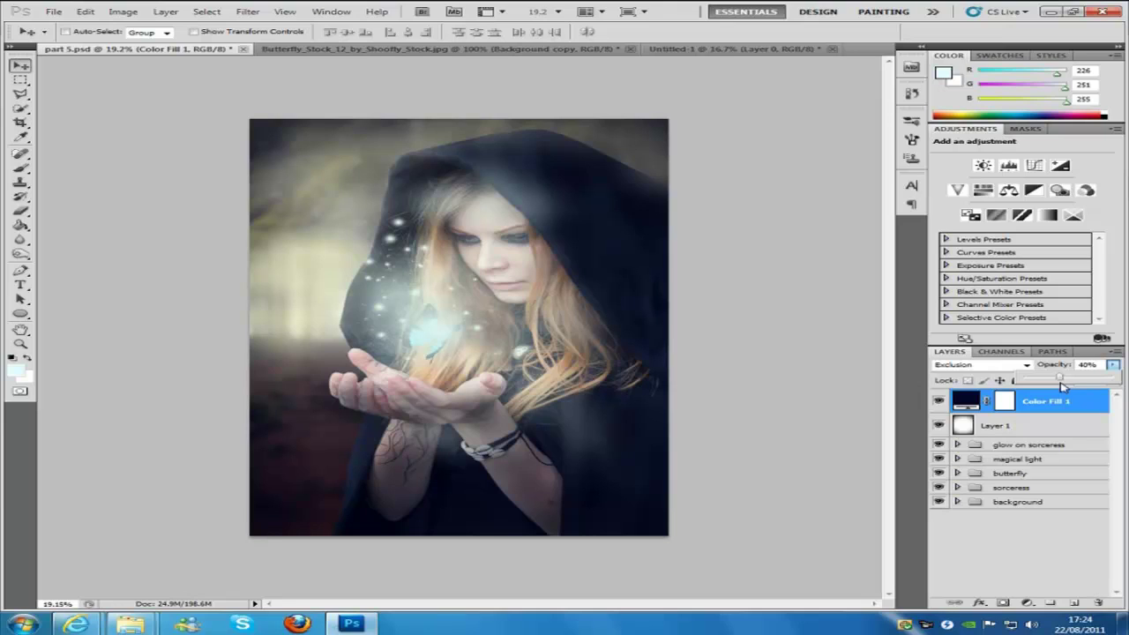
Step: Add a Solid Color fill layer with the hex color 754a27 above the dark blue fill layer
click(1027, 604)
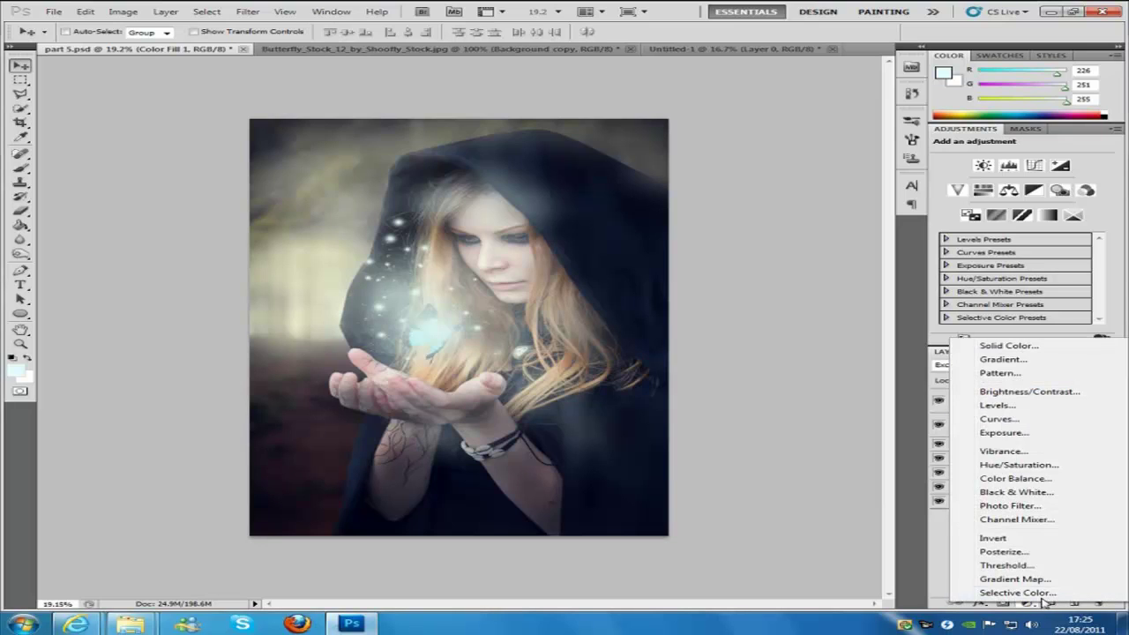
click(1007, 346)
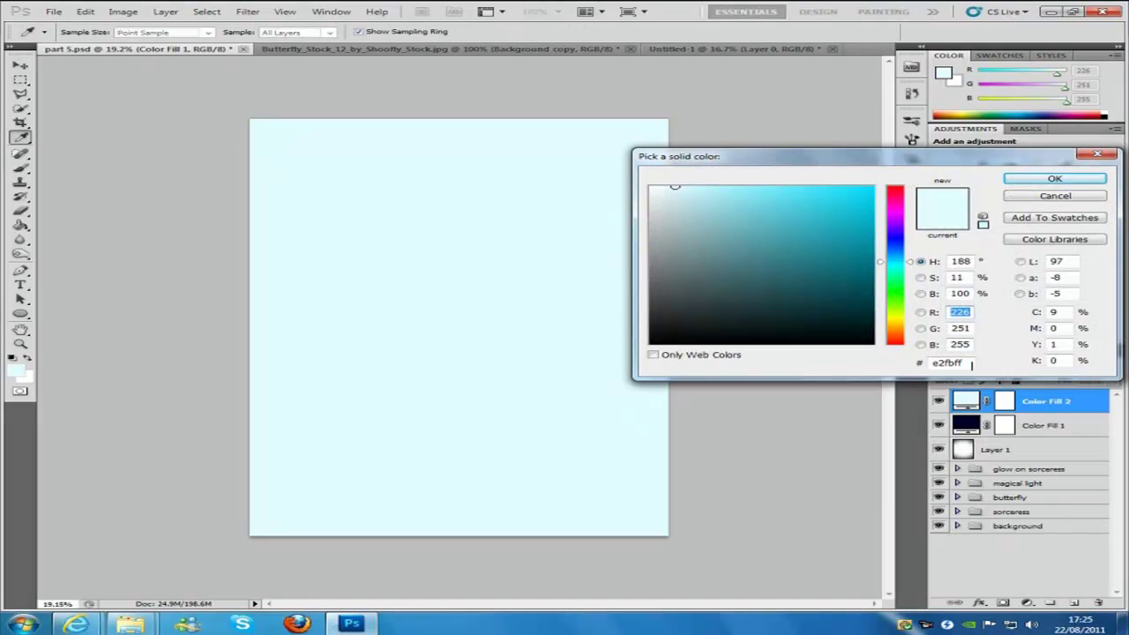
click(970, 363)
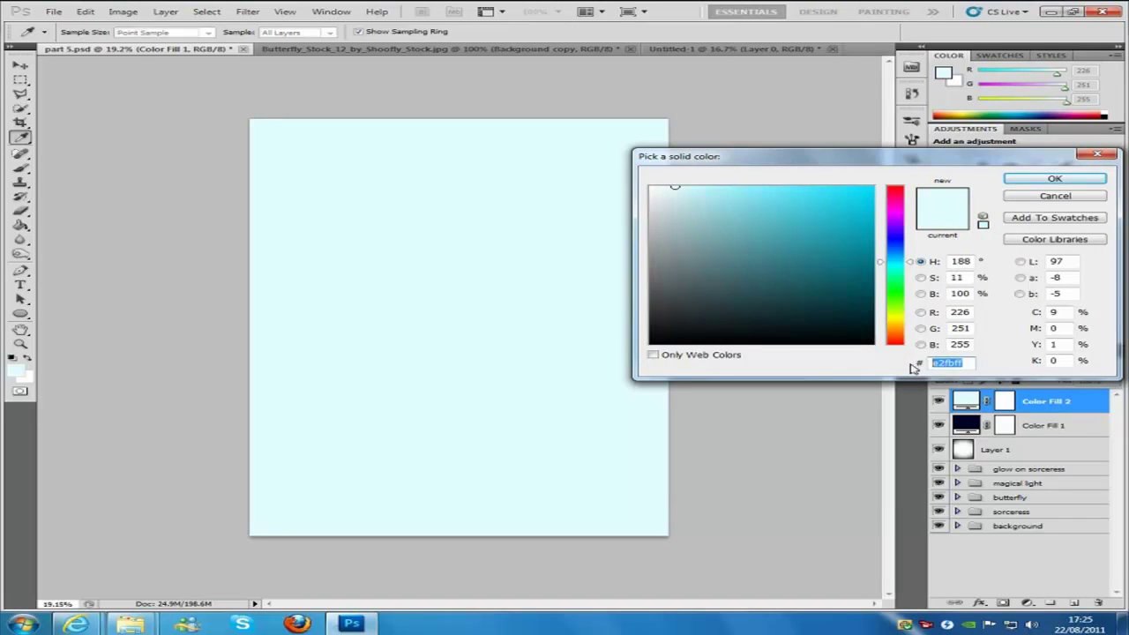
text(75)
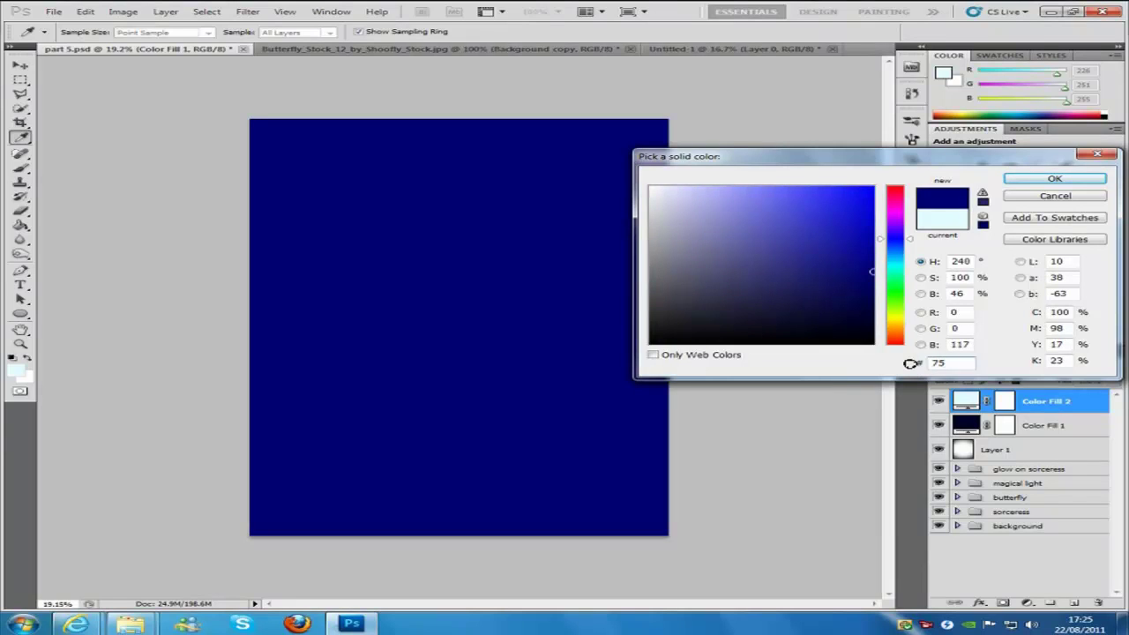
text(4)
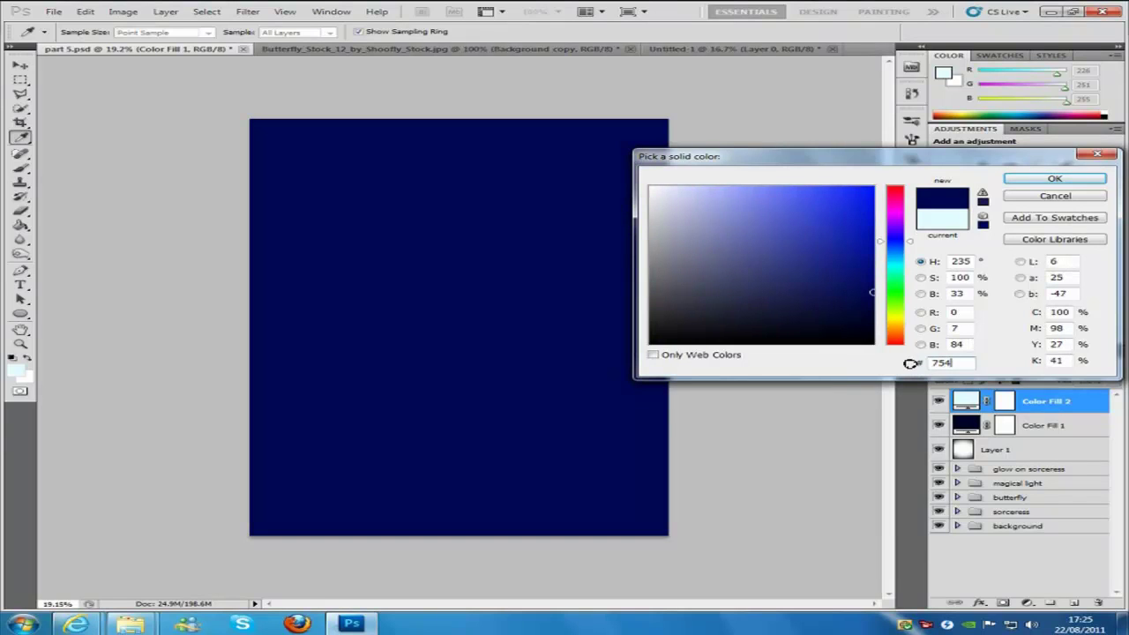
text(a27)
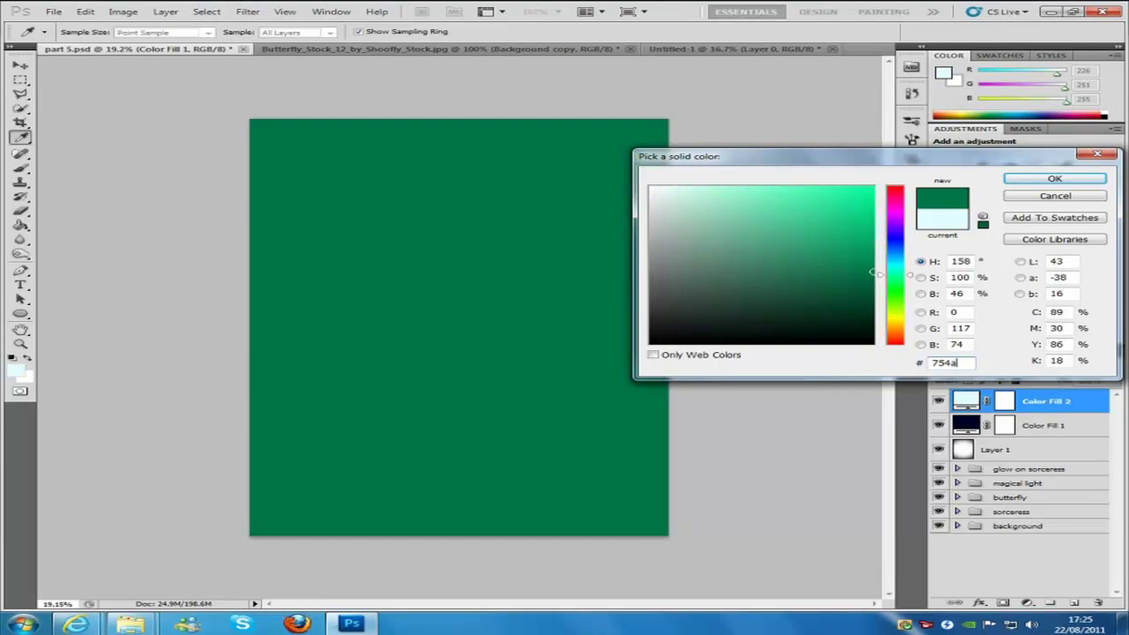
click(1067, 178)
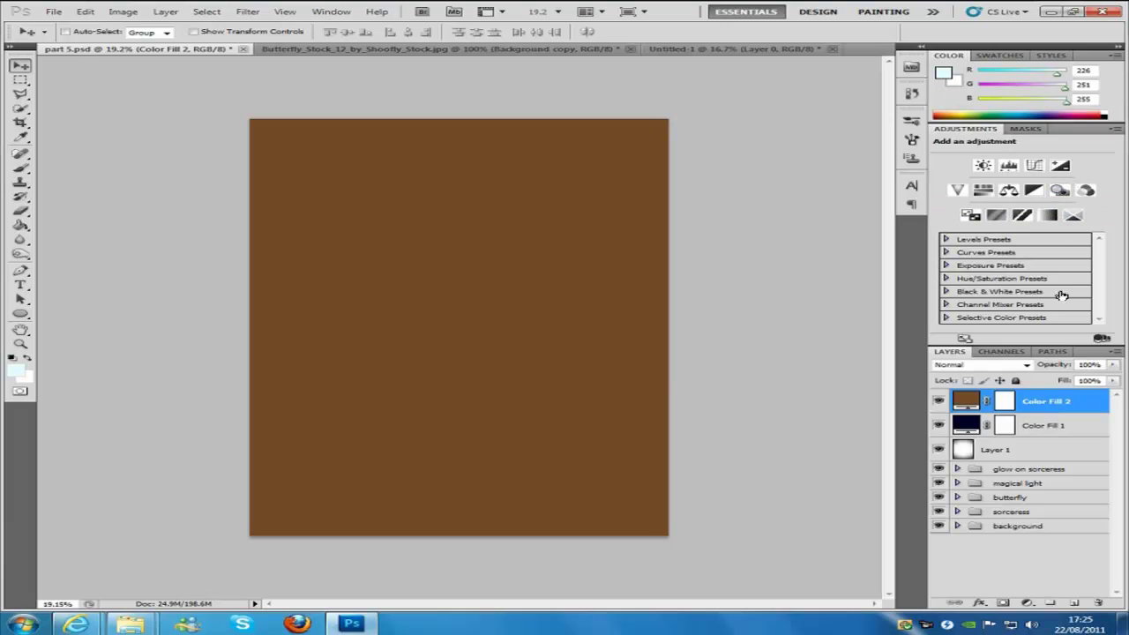
Step: Set the brown fill layer's blend mode to Soft Light and its opacity to 40%
click(996, 365)
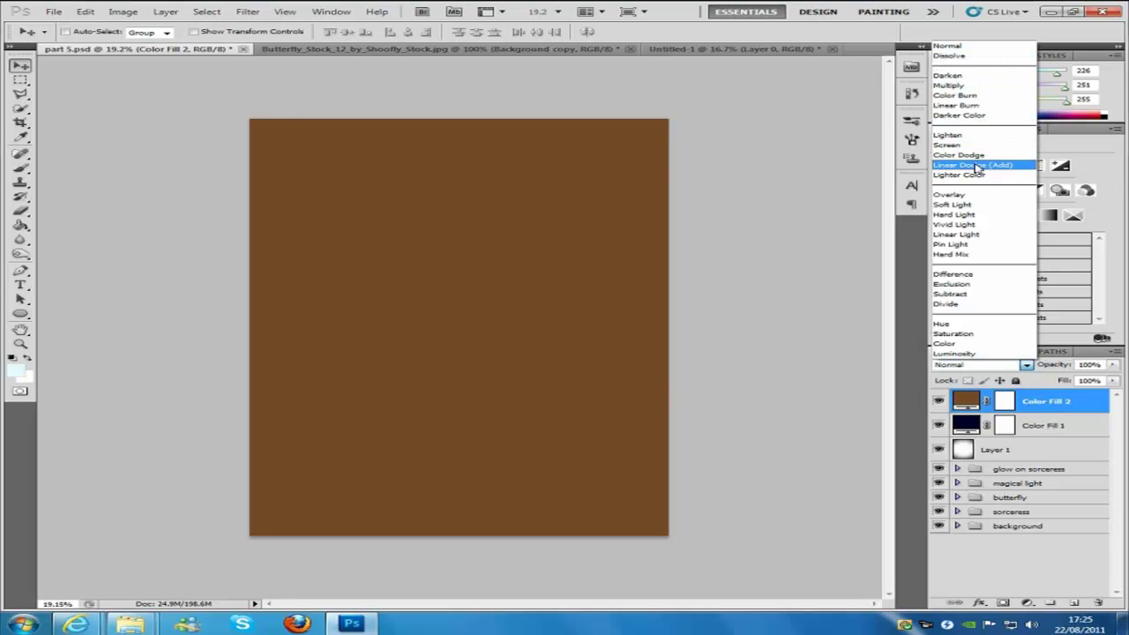
click(970, 205)
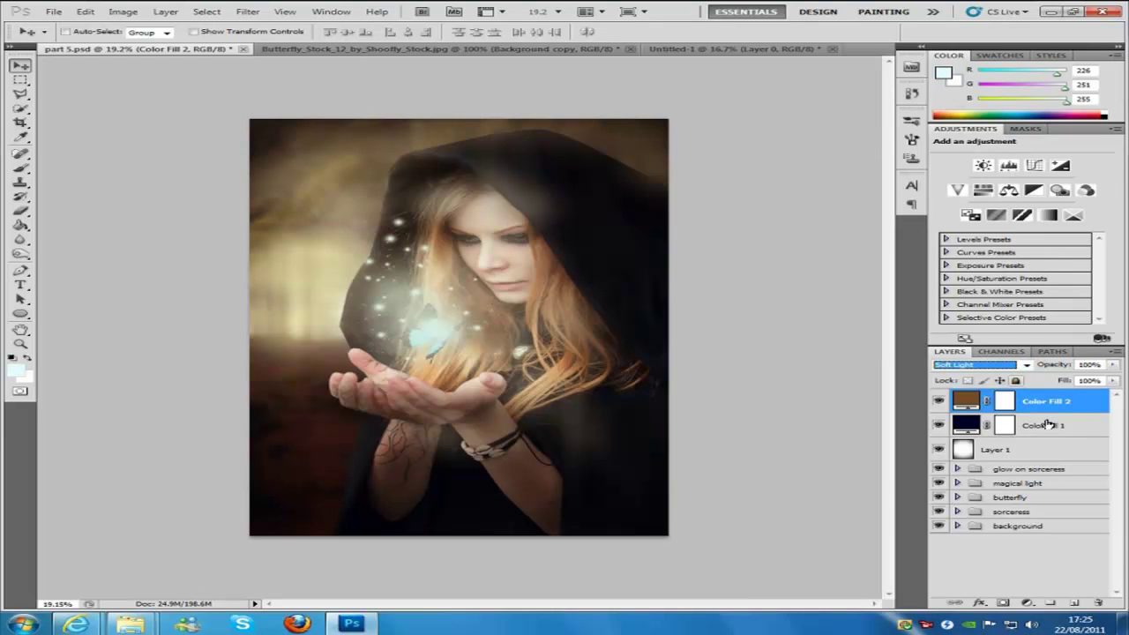
click(1114, 370)
drag(1114, 380, 1062, 379)
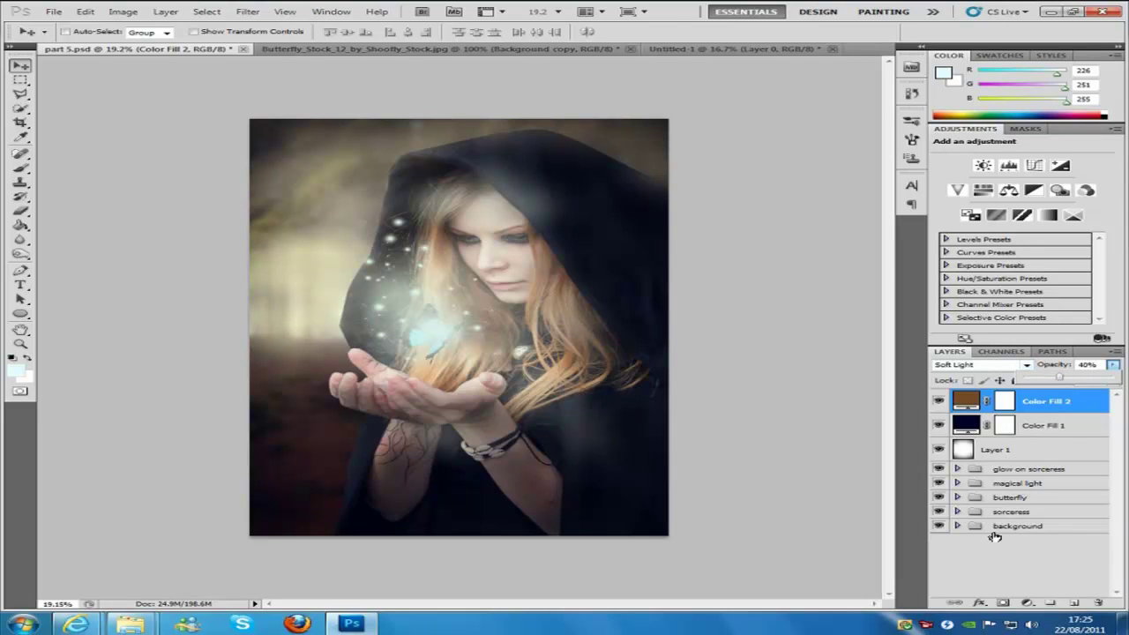
Step: Add a Solid Color fill layer with the hex color ff7e00 above the brown fill layer
click(1027, 602)
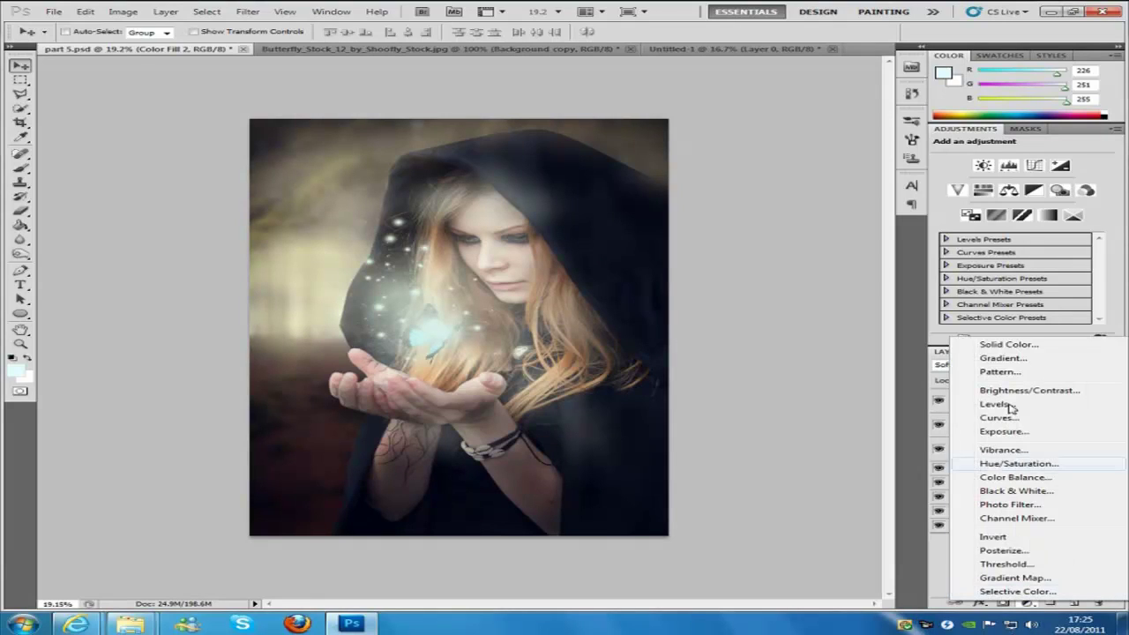
click(1008, 344)
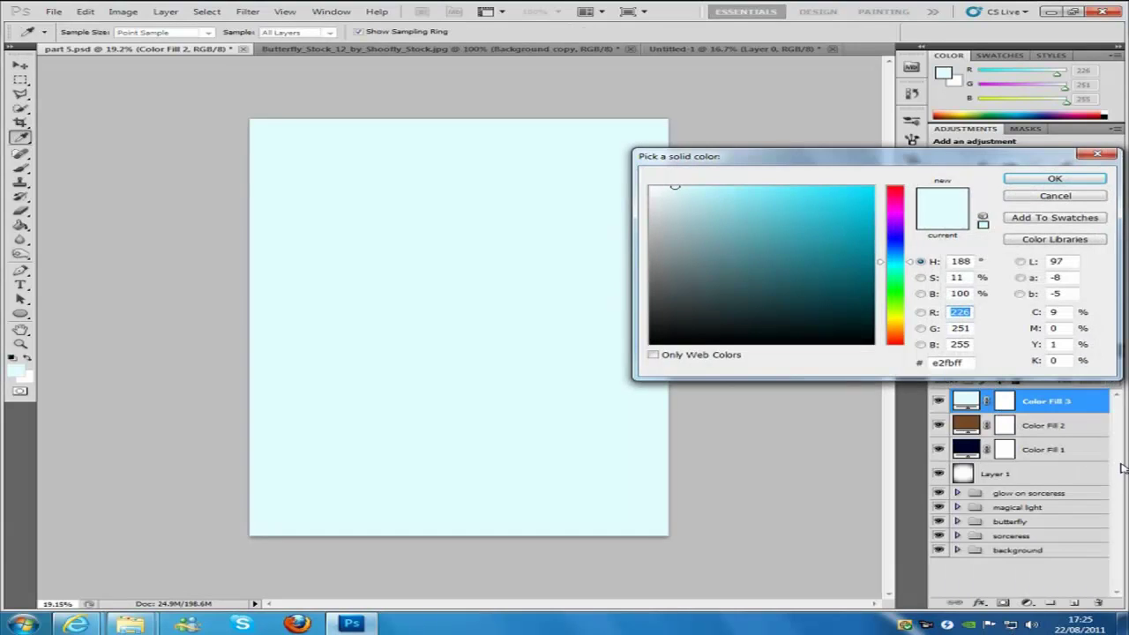
click(933, 362)
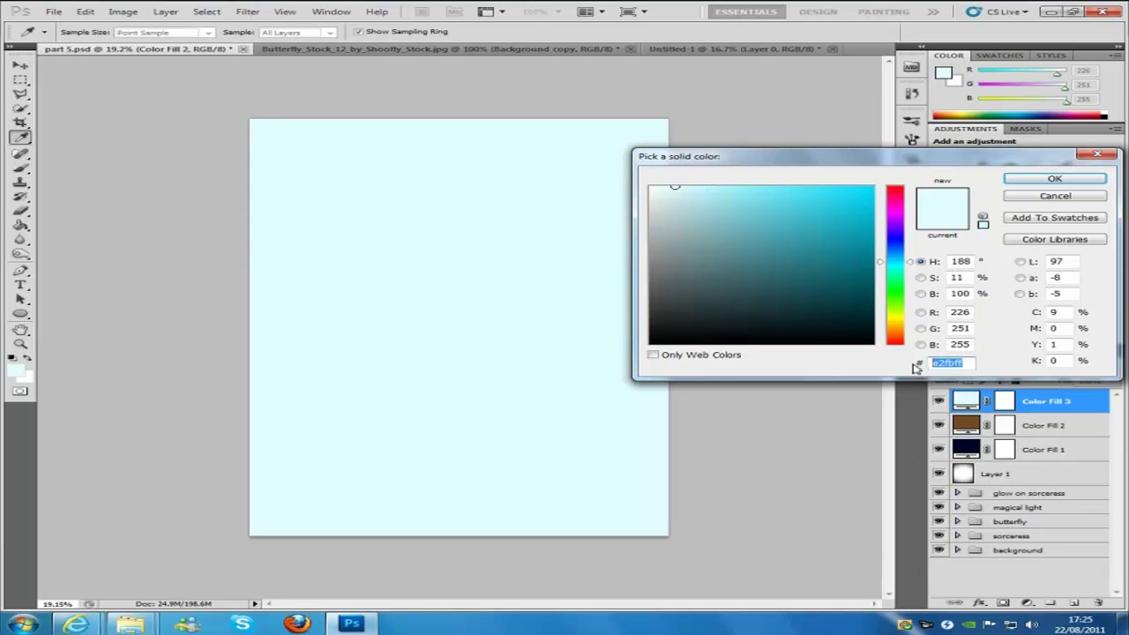
text(000ff7)
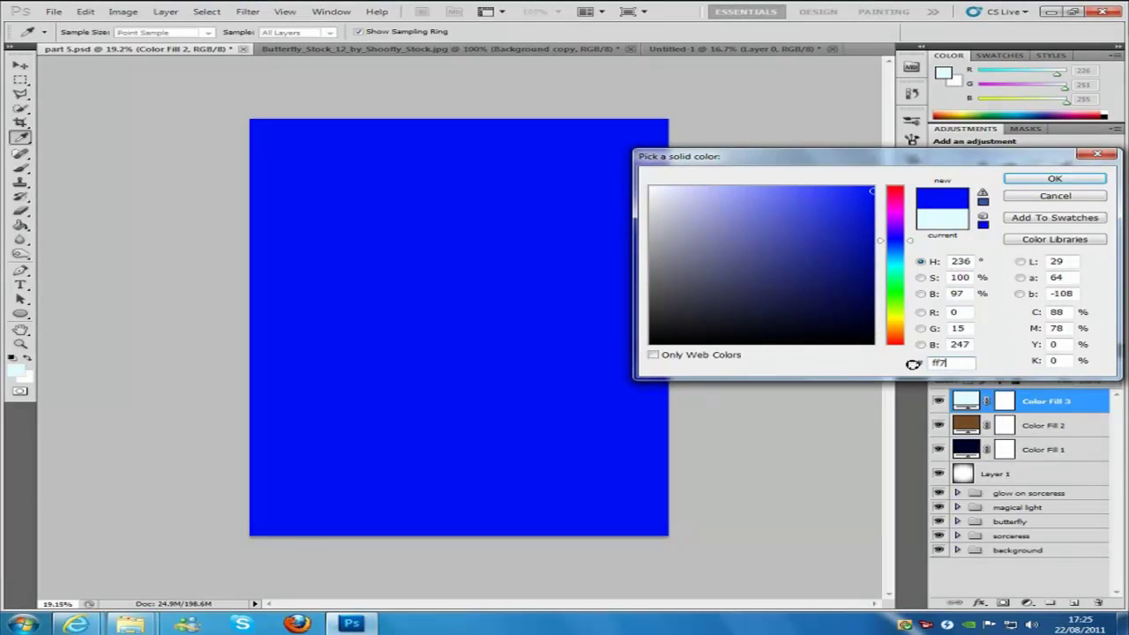
text(e)
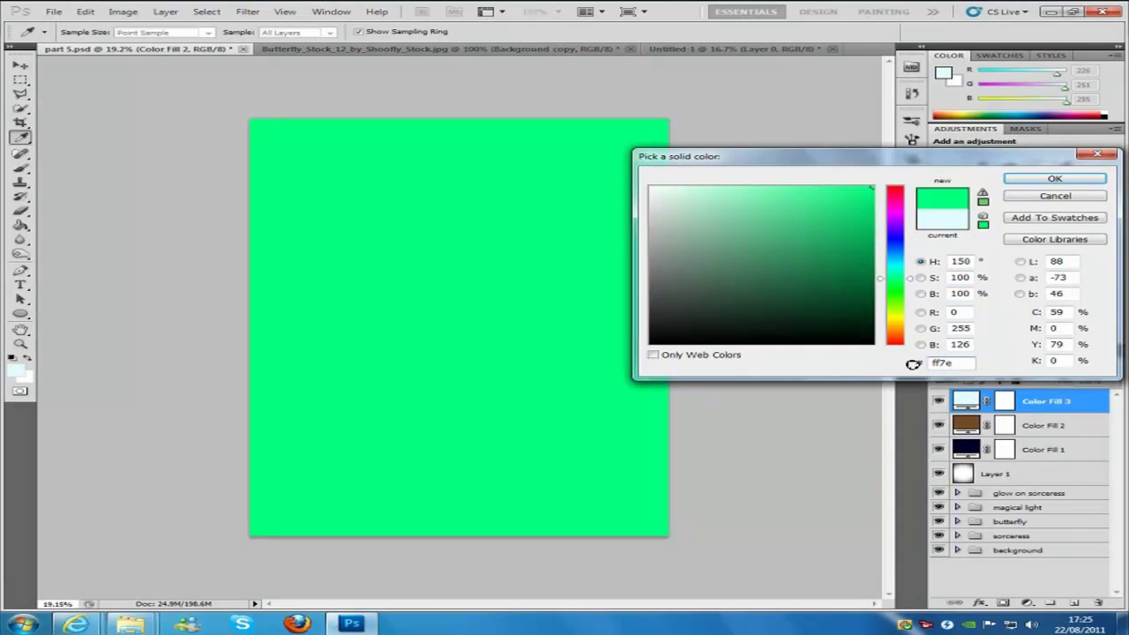
text(00)
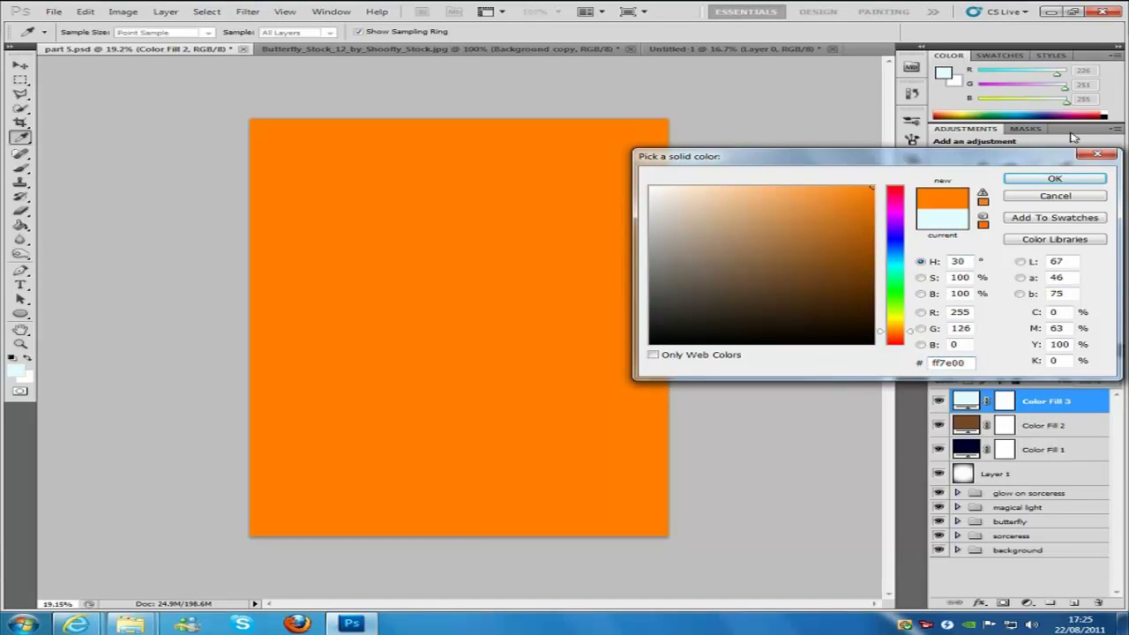
click(1055, 179)
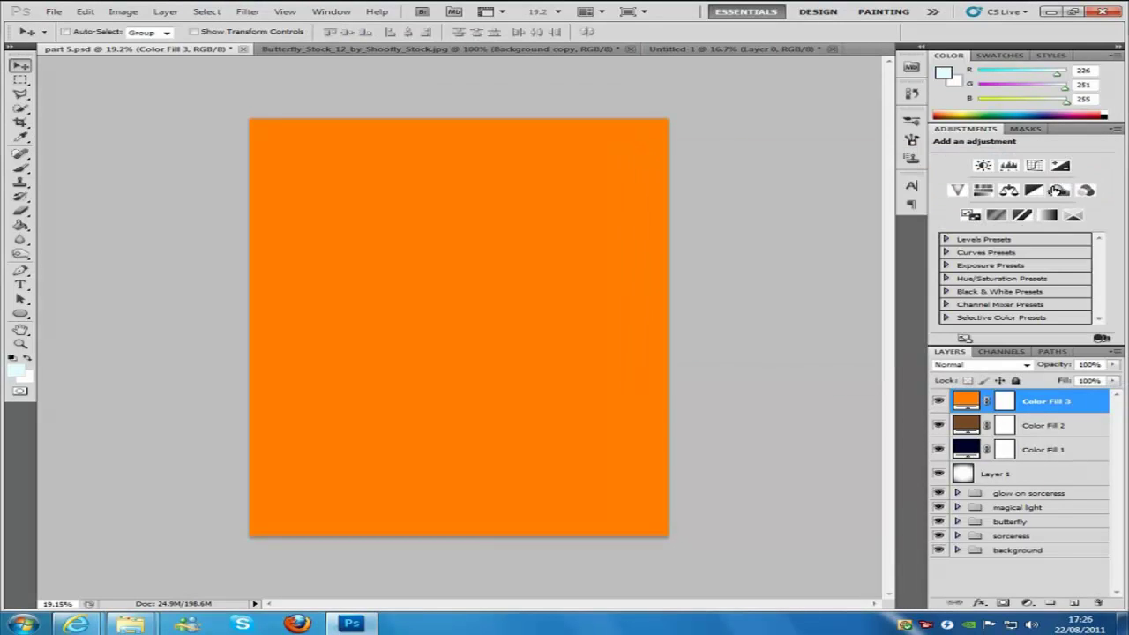
Step: Set the orange fill layer's blend mode to Soft Light and its opacity to 10%
click(981, 365)
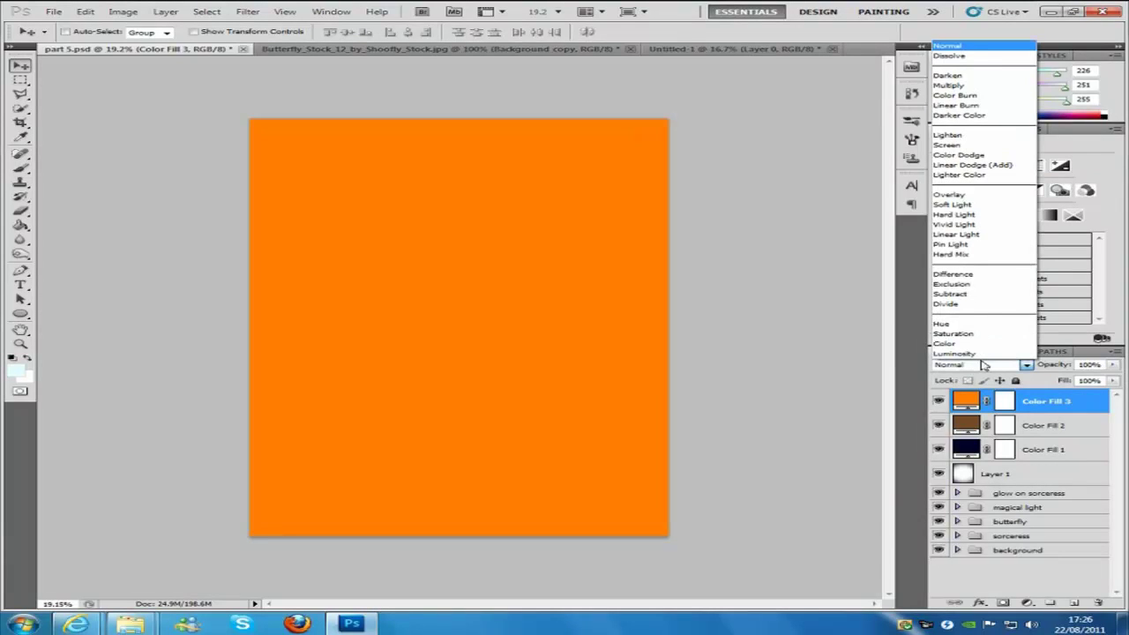
click(970, 204)
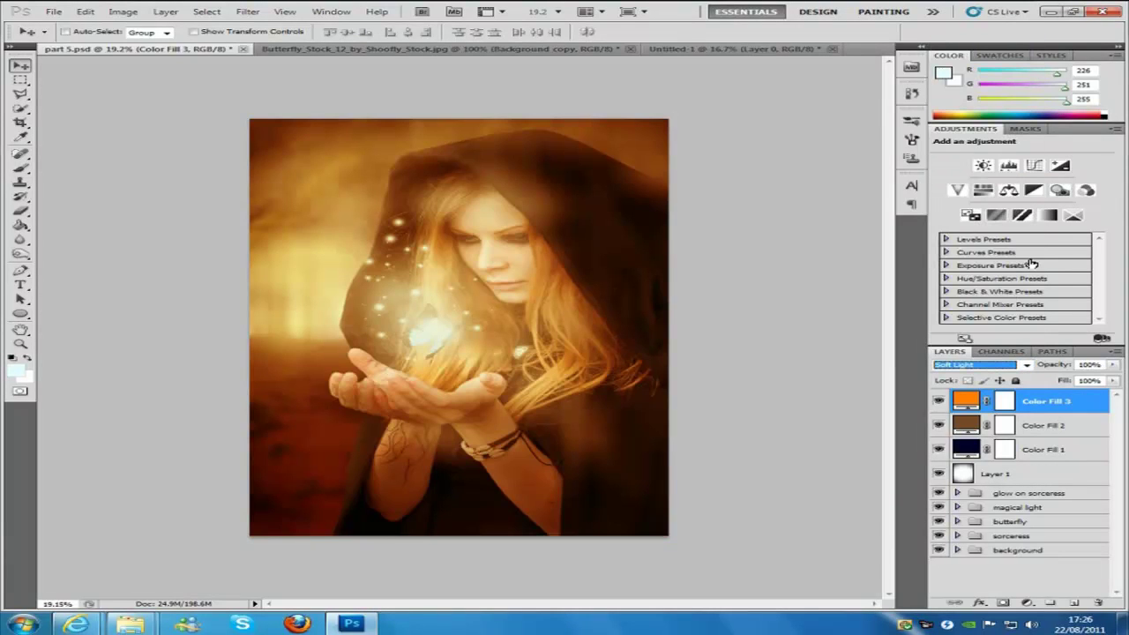
click(1114, 369)
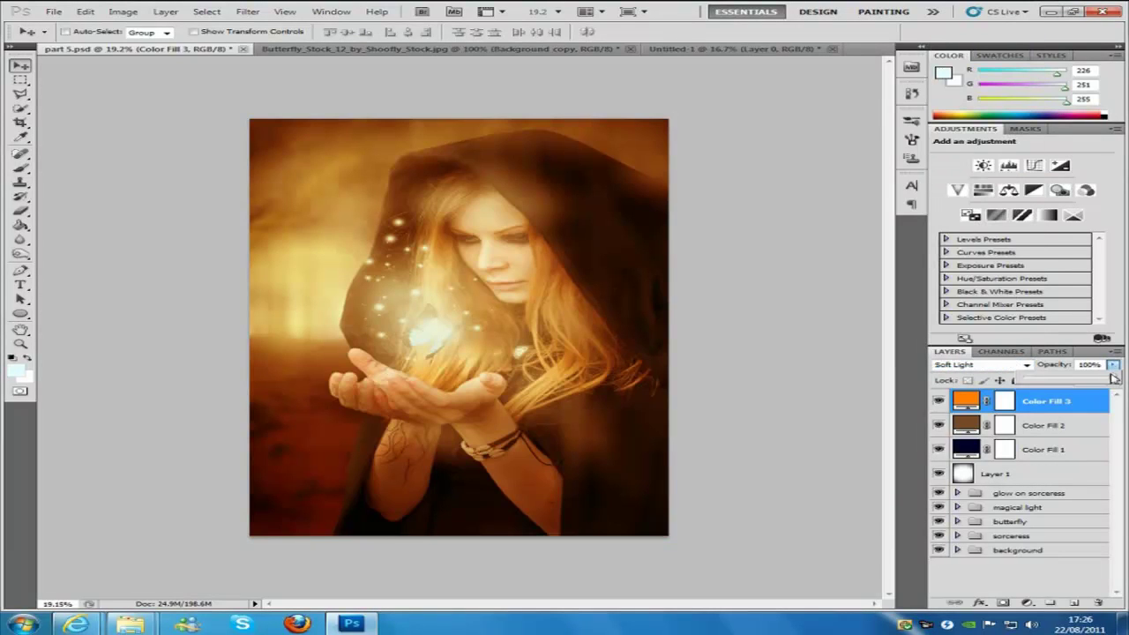
drag(1112, 379, 1031, 382)
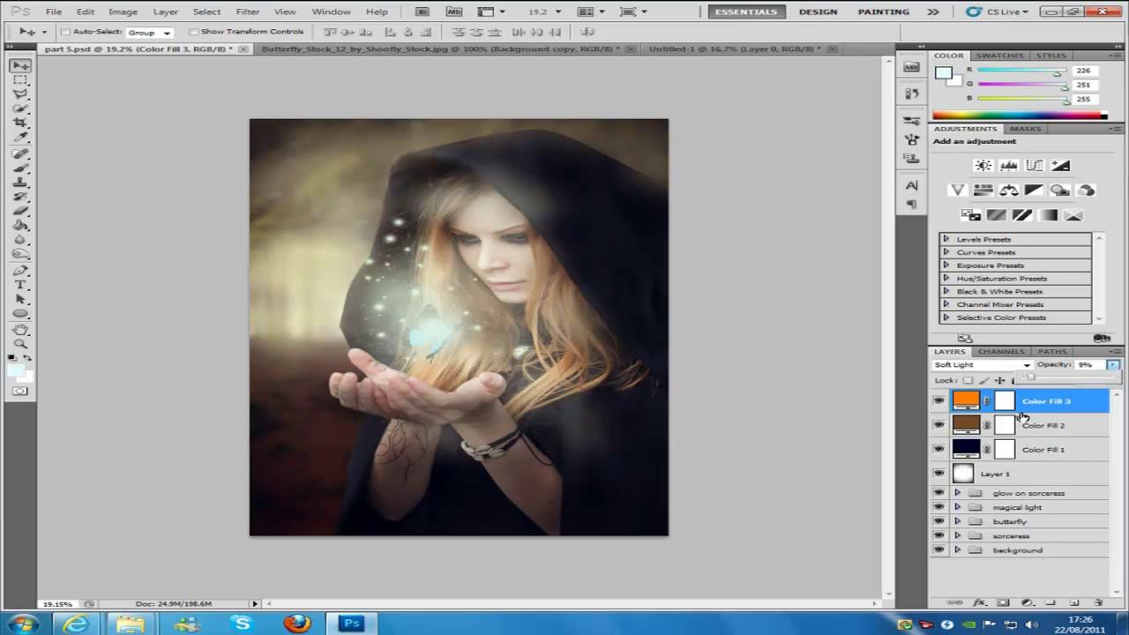
click(1063, 368)
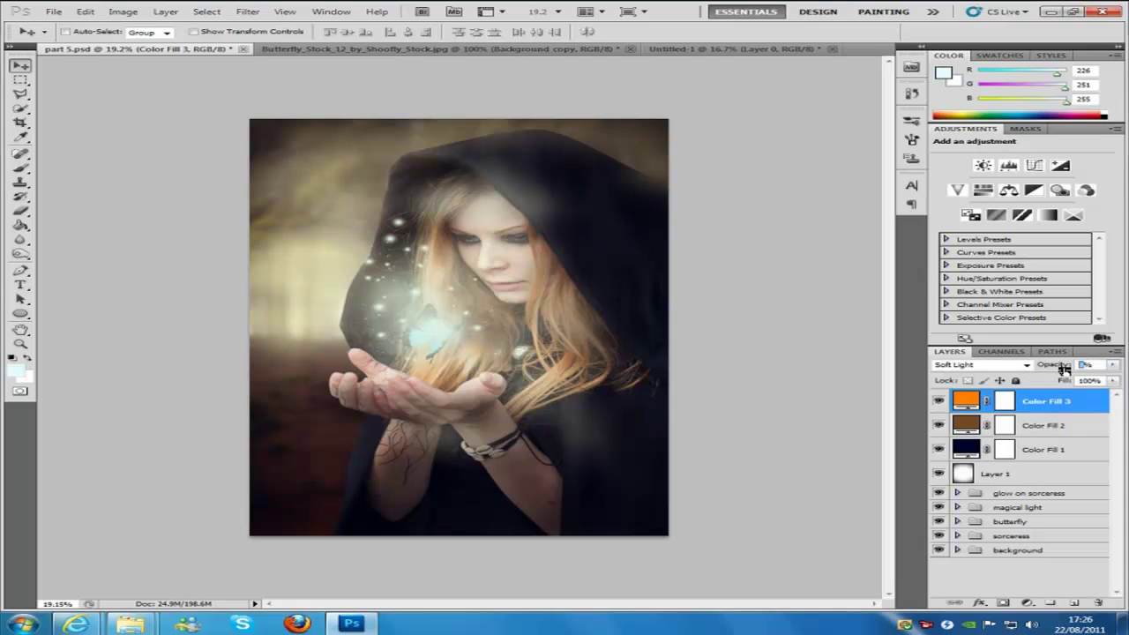
text(10)
key(Return)
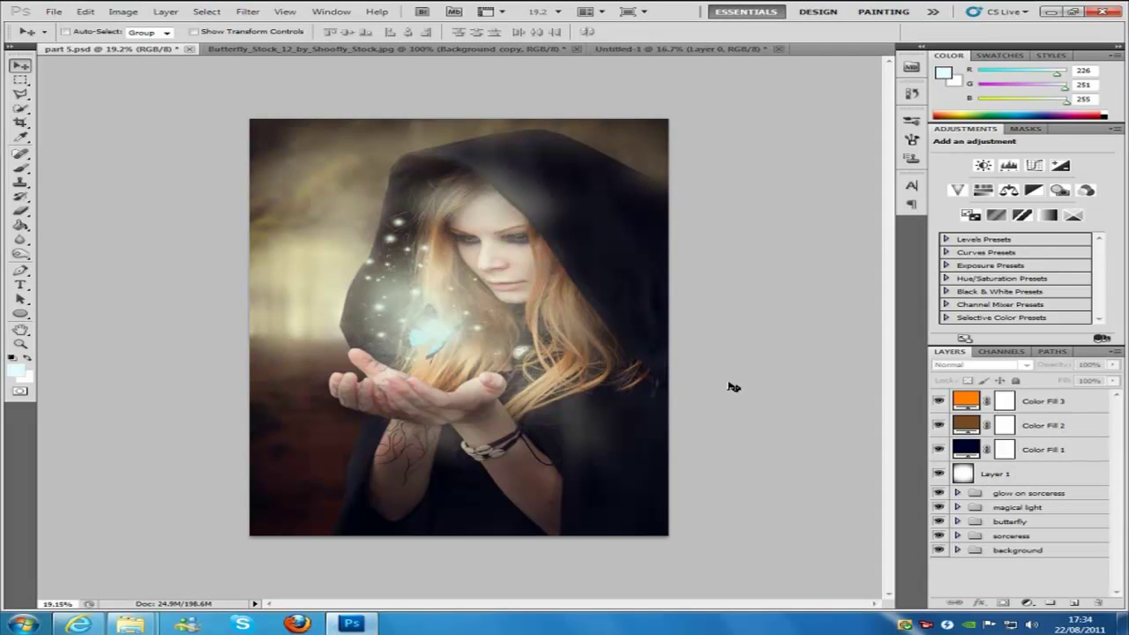
Step: Add a Photo Filter adjustment layer on top using Warming Filter (81) with a density of 20%
click(1034, 607)
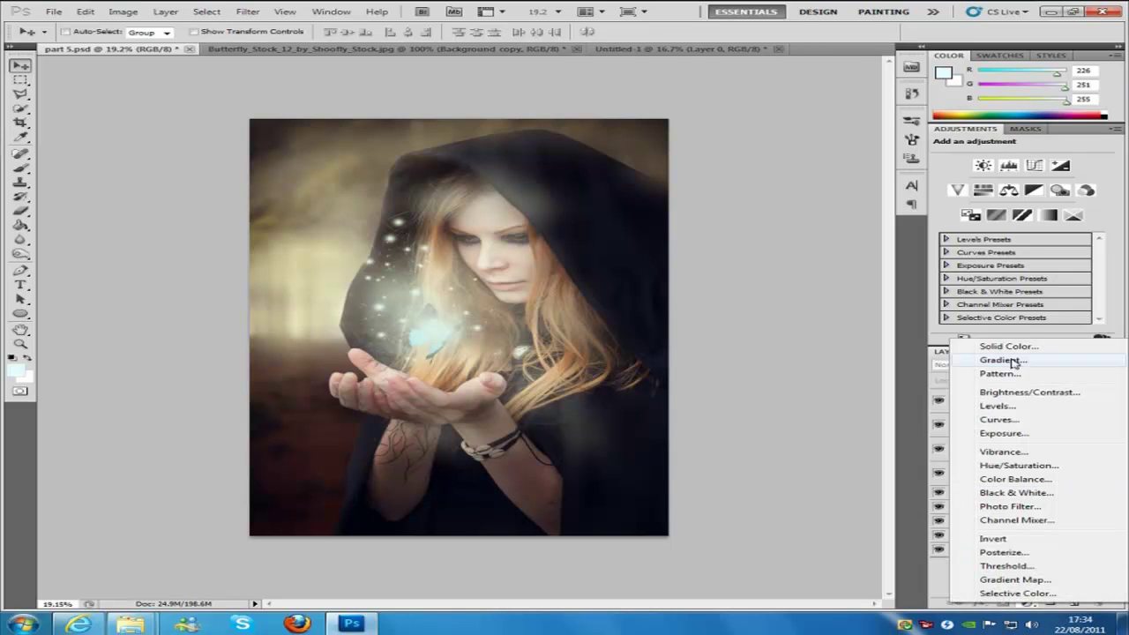
click(1027, 507)
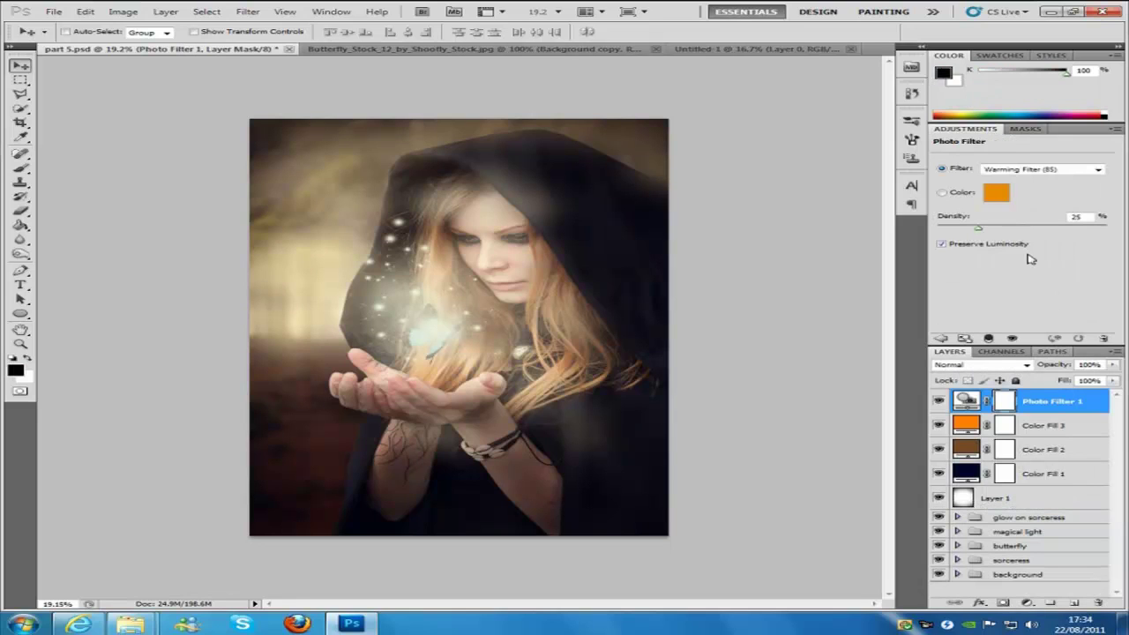
click(1099, 169)
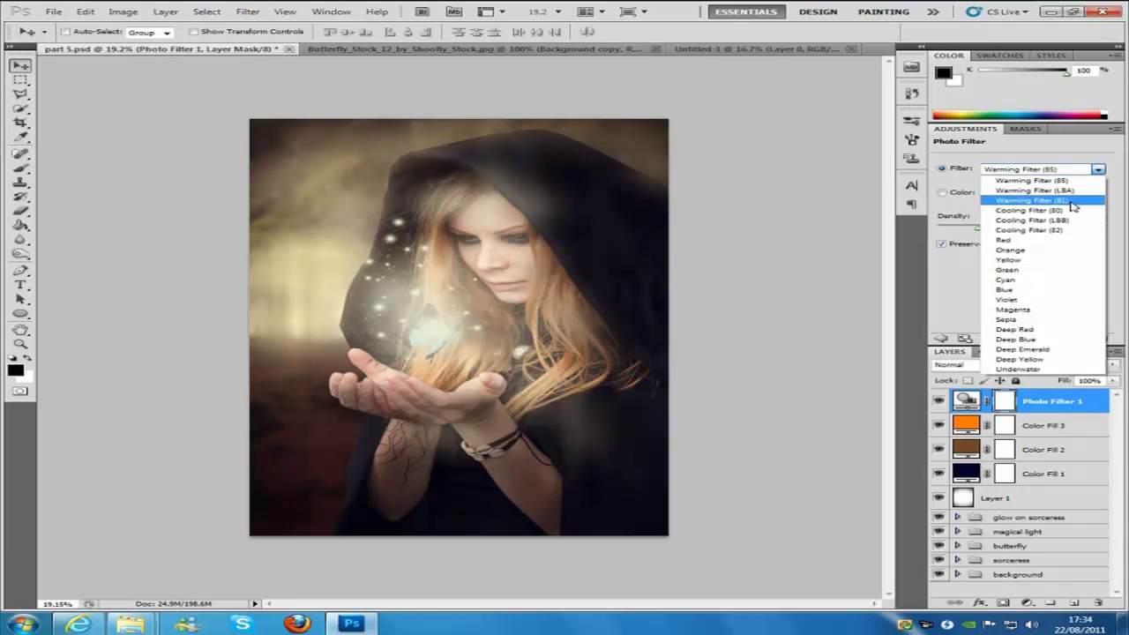
click(1074, 201)
click(1086, 217)
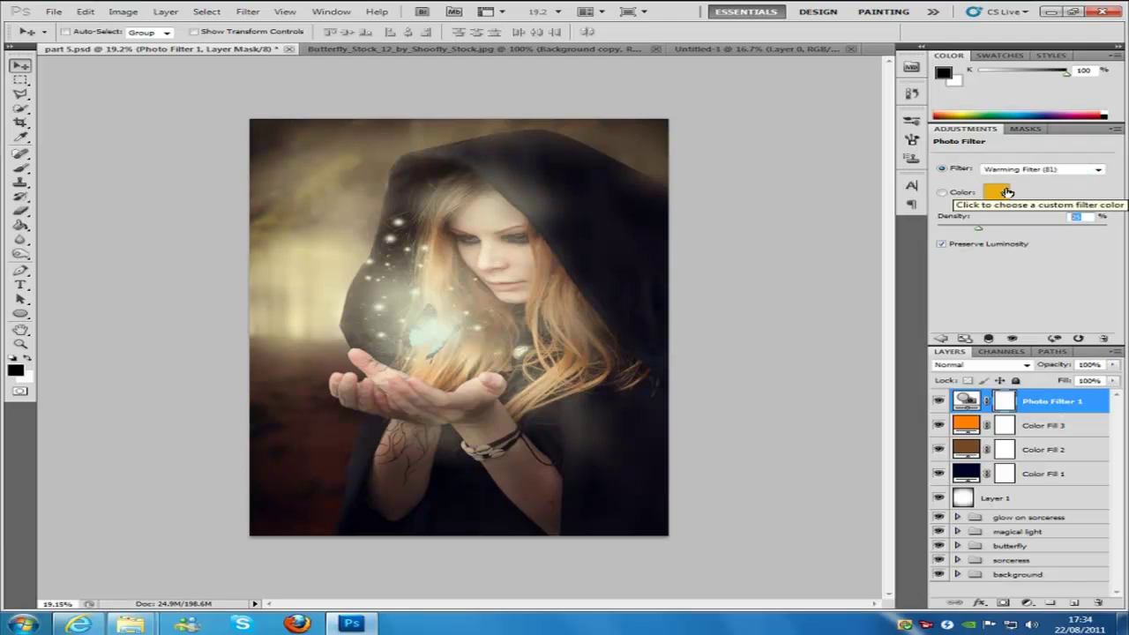
text(20)
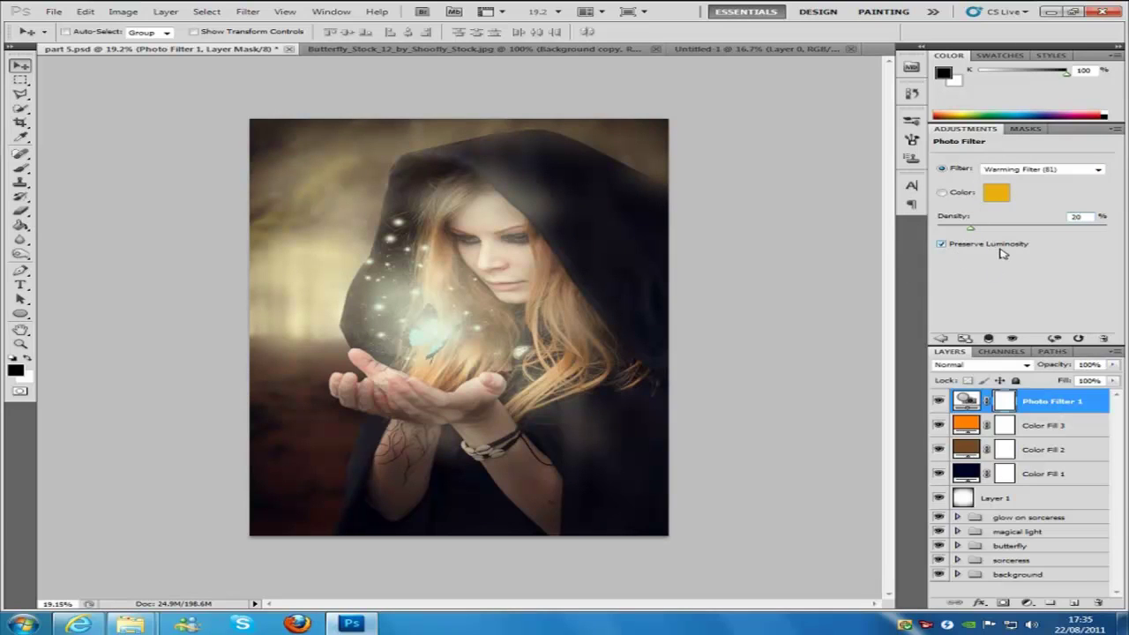
Step: Add a Color Balance adjustment layer with the midtones' Magenta-Green value at -5 and Yellow-Blue value at -5
click(1027, 603)
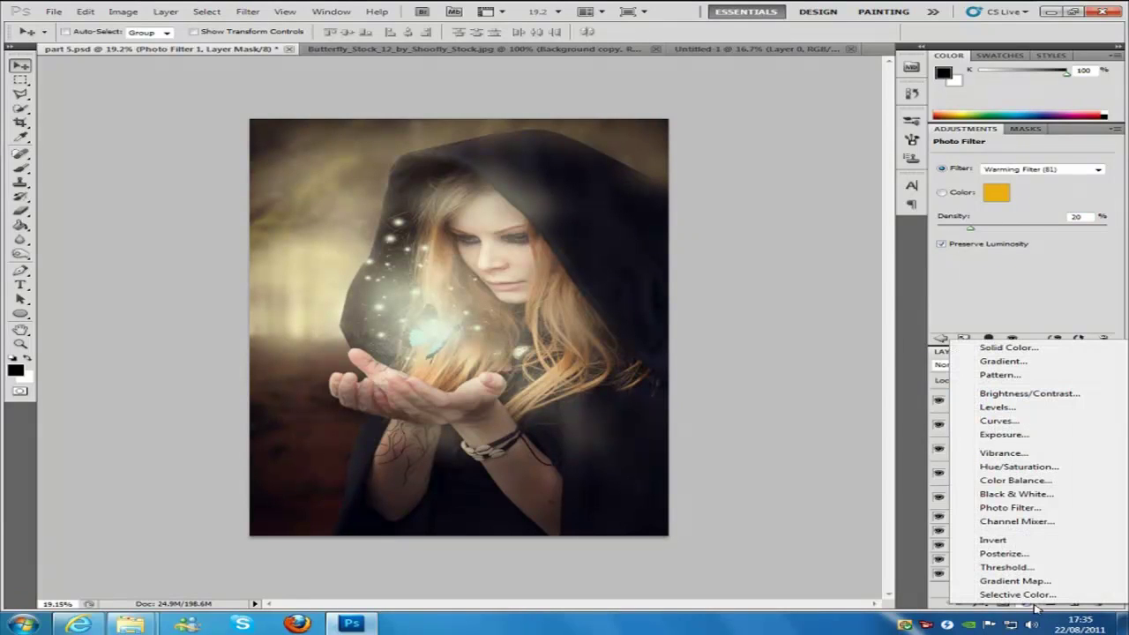
click(1026, 482)
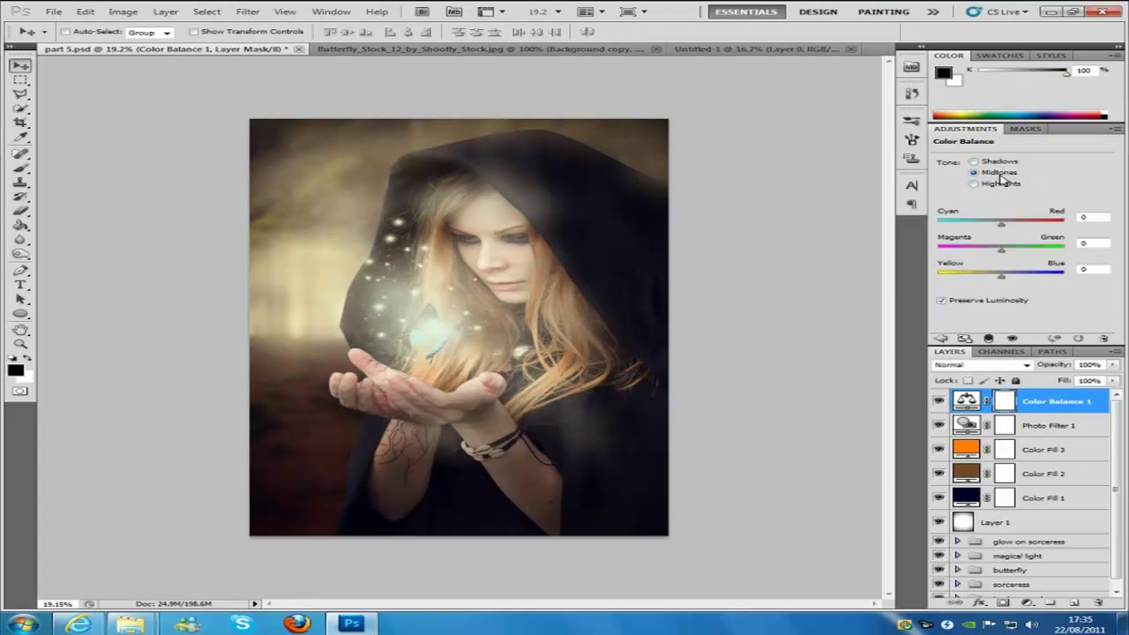
click(1083, 216)
click(1103, 243)
text(-5)
key(Tab)
text(-5)
Step: Flatten the image into a single background layer and duplicate that layer
click(165, 12)
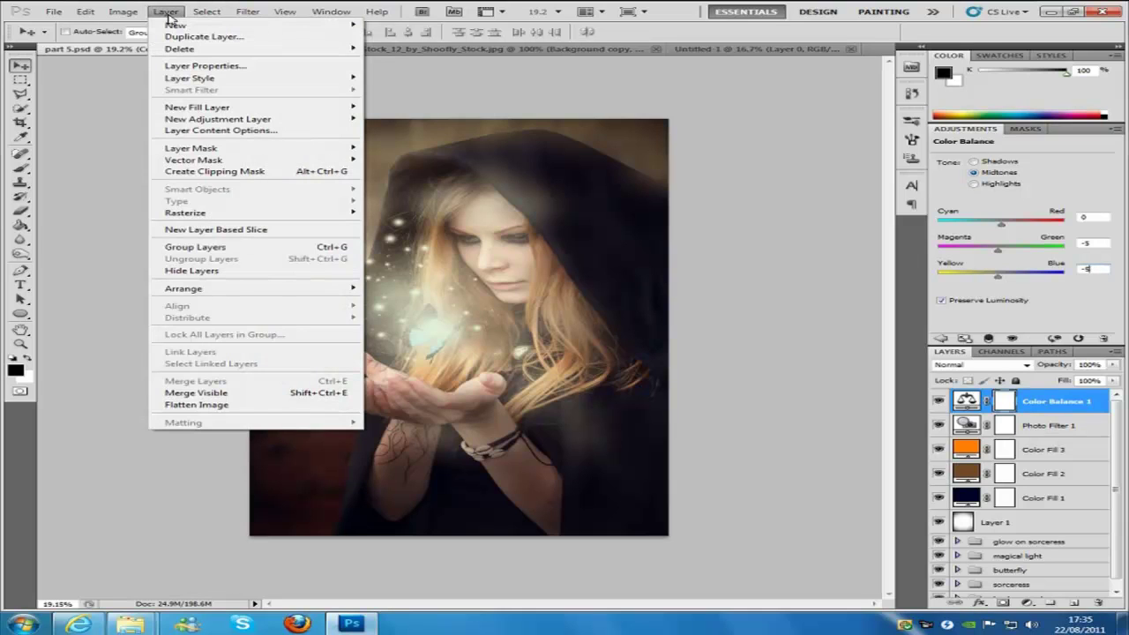
click(227, 407)
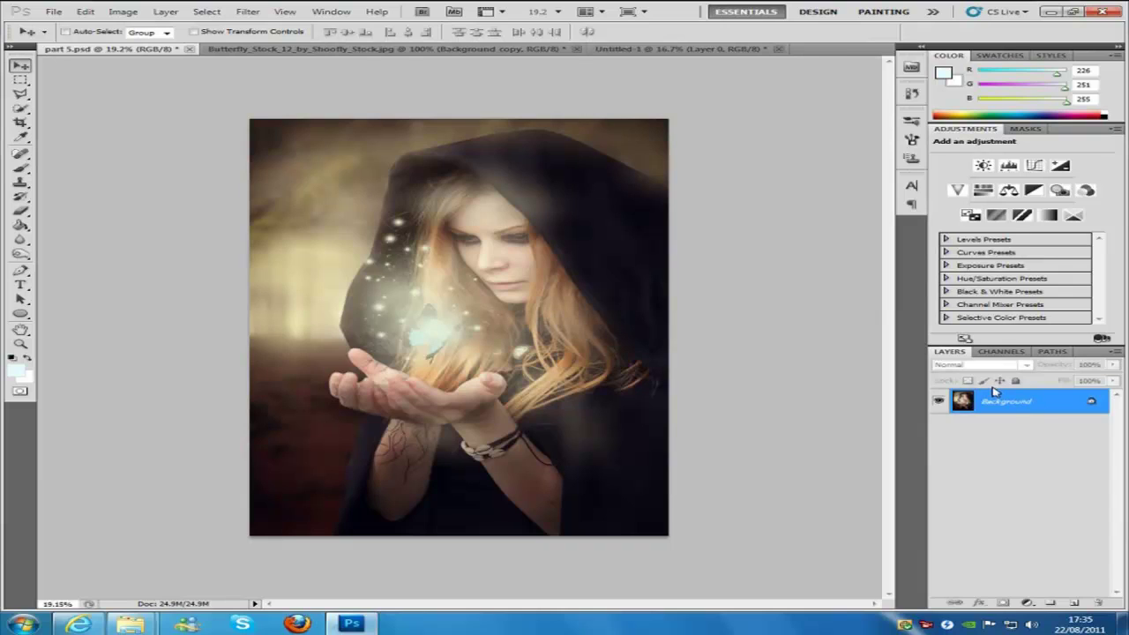
key(ctrl+j)
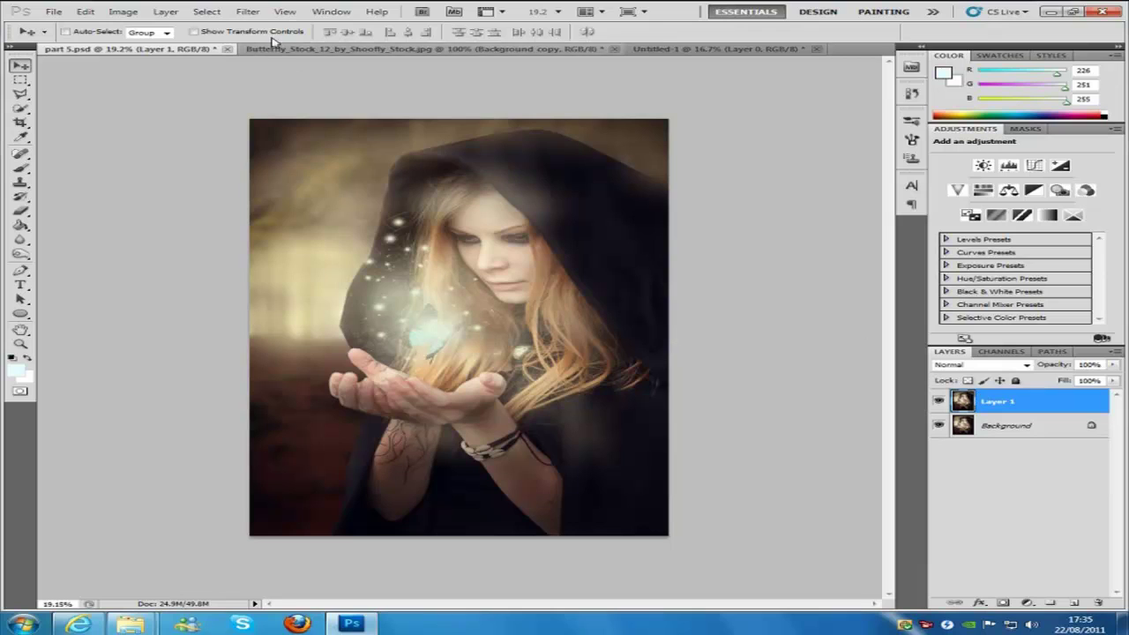
Step: Apply a Gaussian Blur with a radius of 16 pixels to the duplicated layer
click(249, 12)
mouse_move(295, 125)
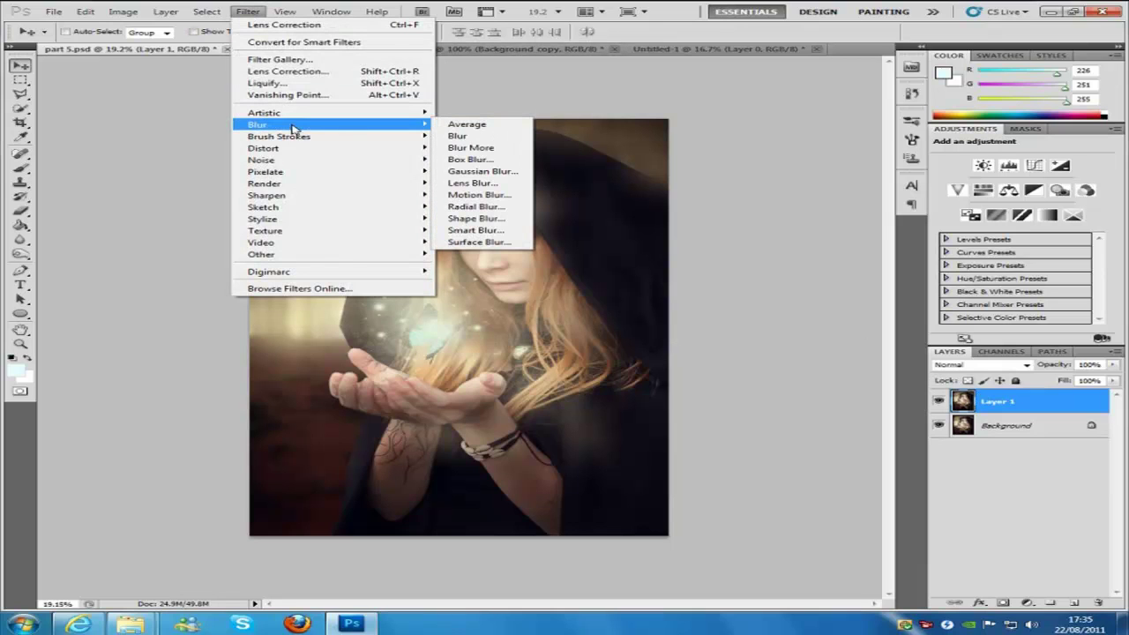
click(487, 173)
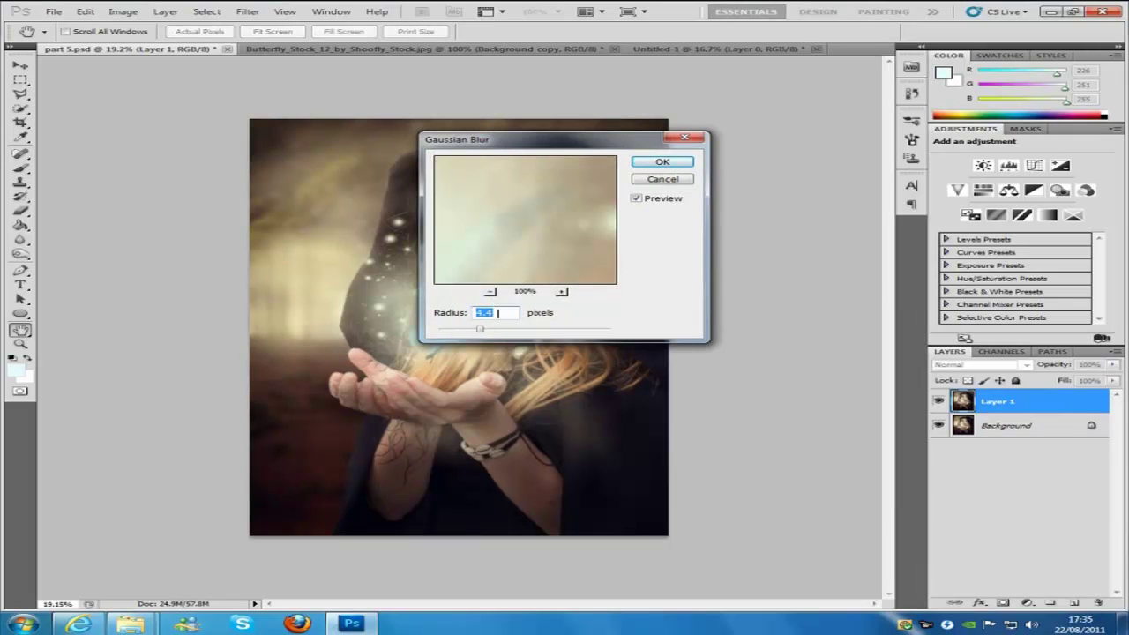
text(16)
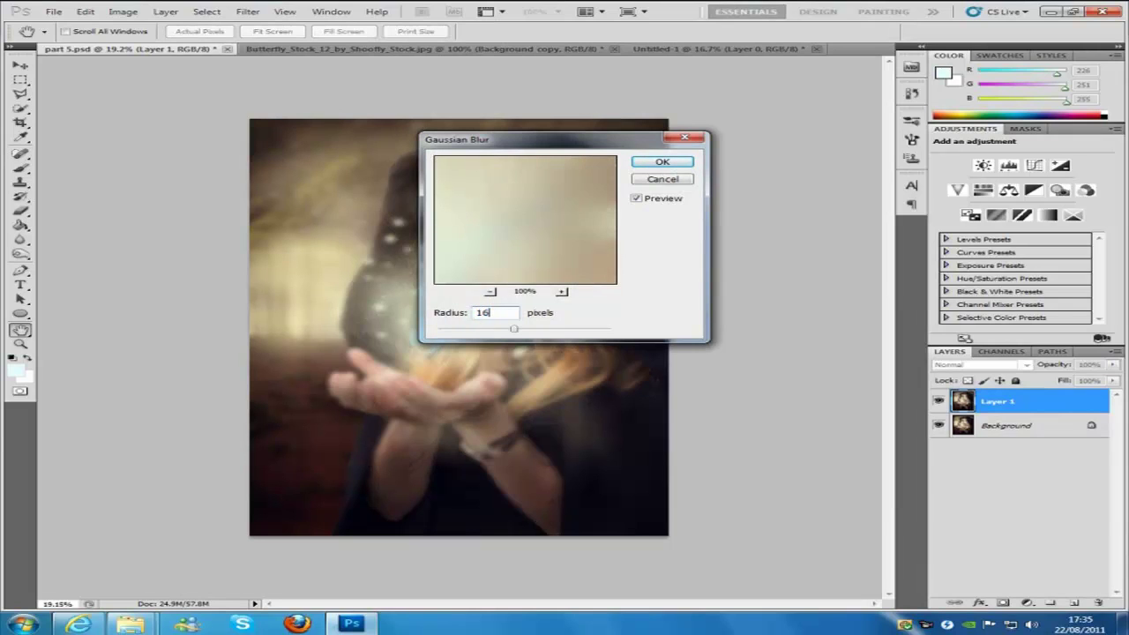
click(679, 164)
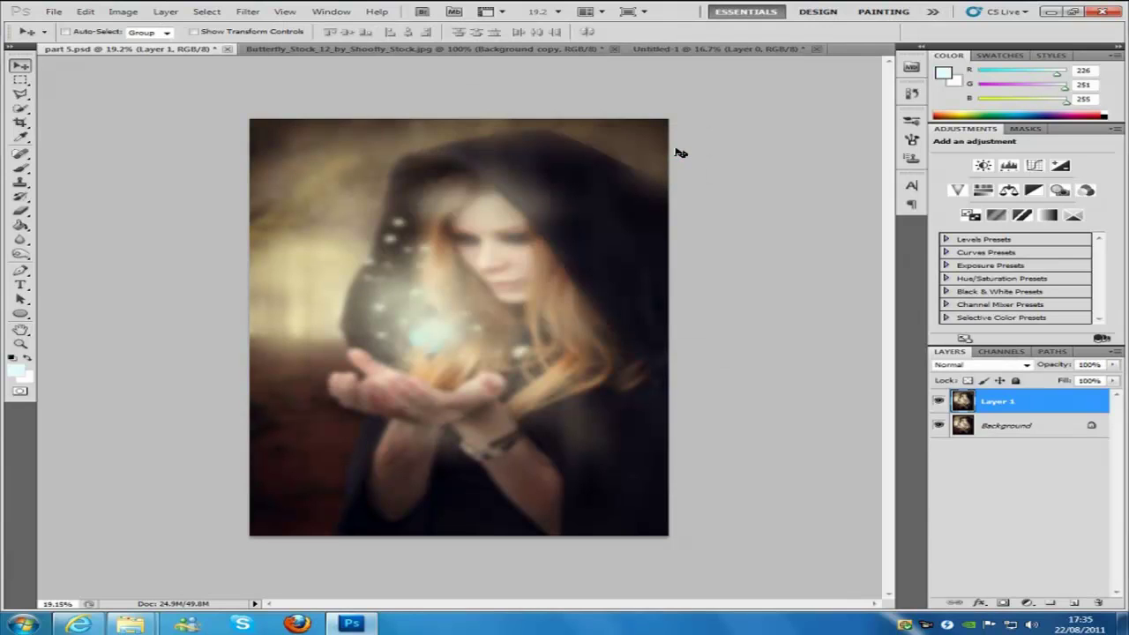
Step: Set the blurred layer's blend mode to Lighten and its opacity to 35%
click(1026, 366)
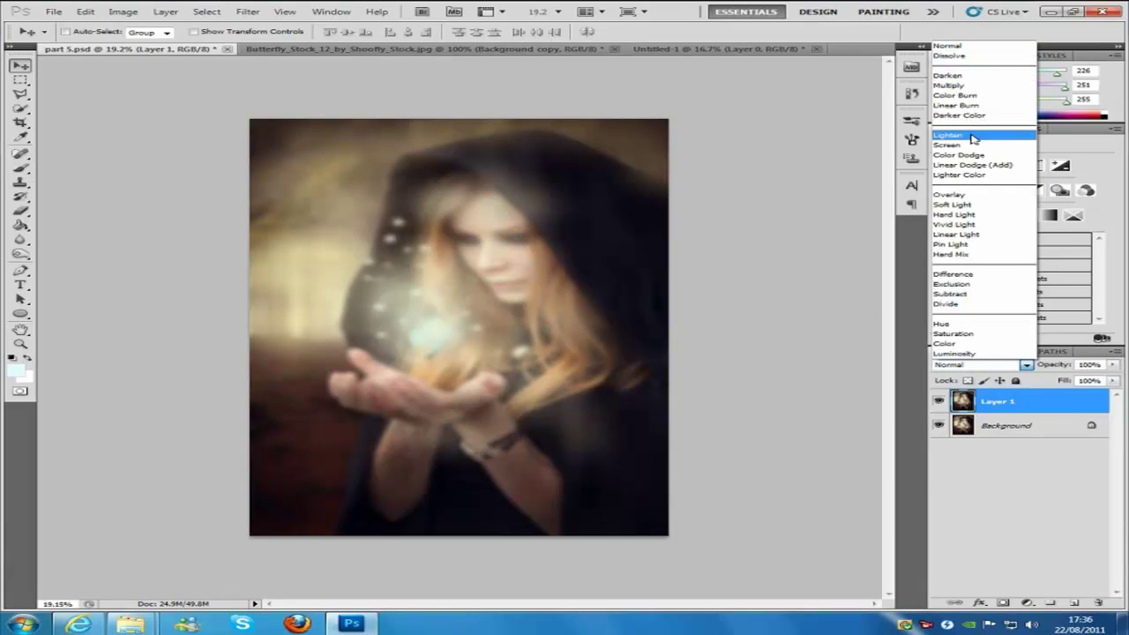
click(973, 137)
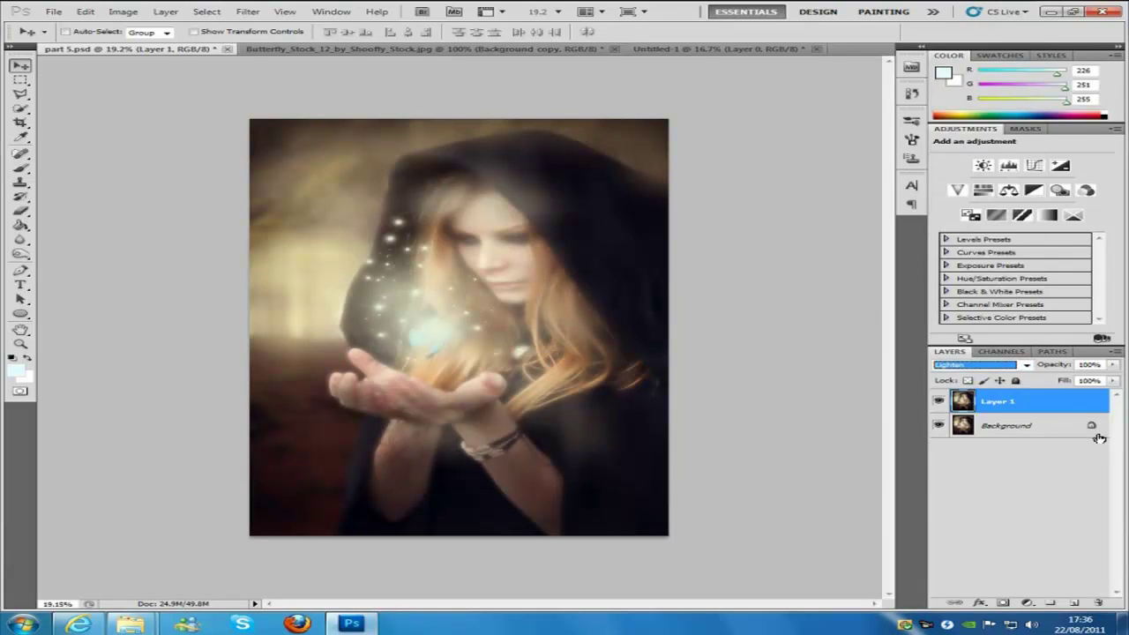
click(1112, 364)
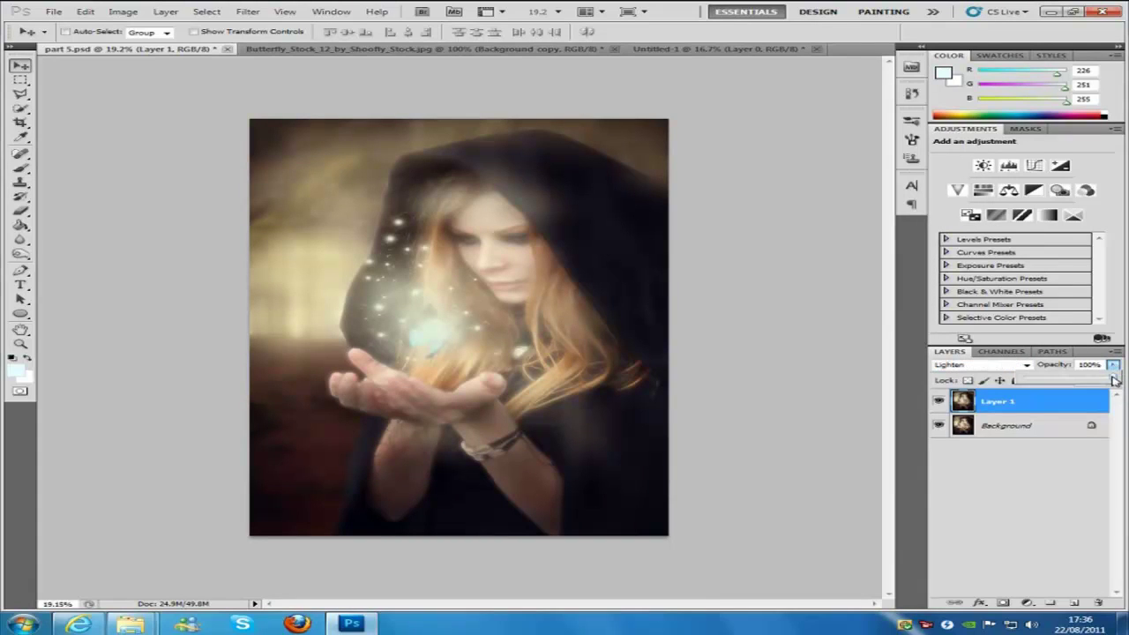
drag(1113, 379, 1057, 385)
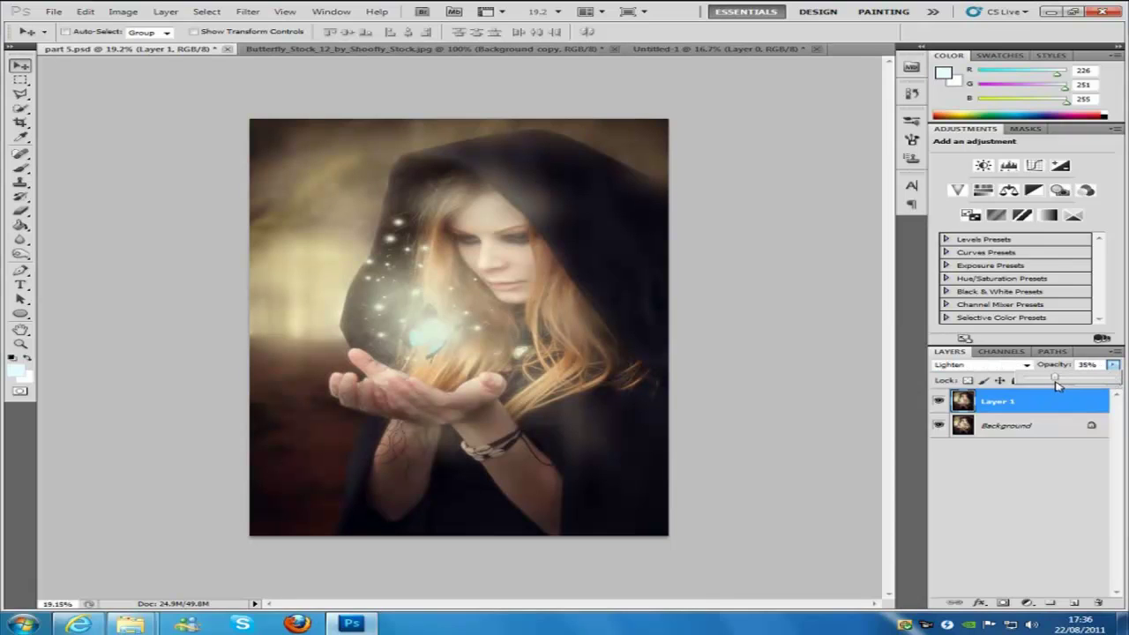
click(1090, 479)
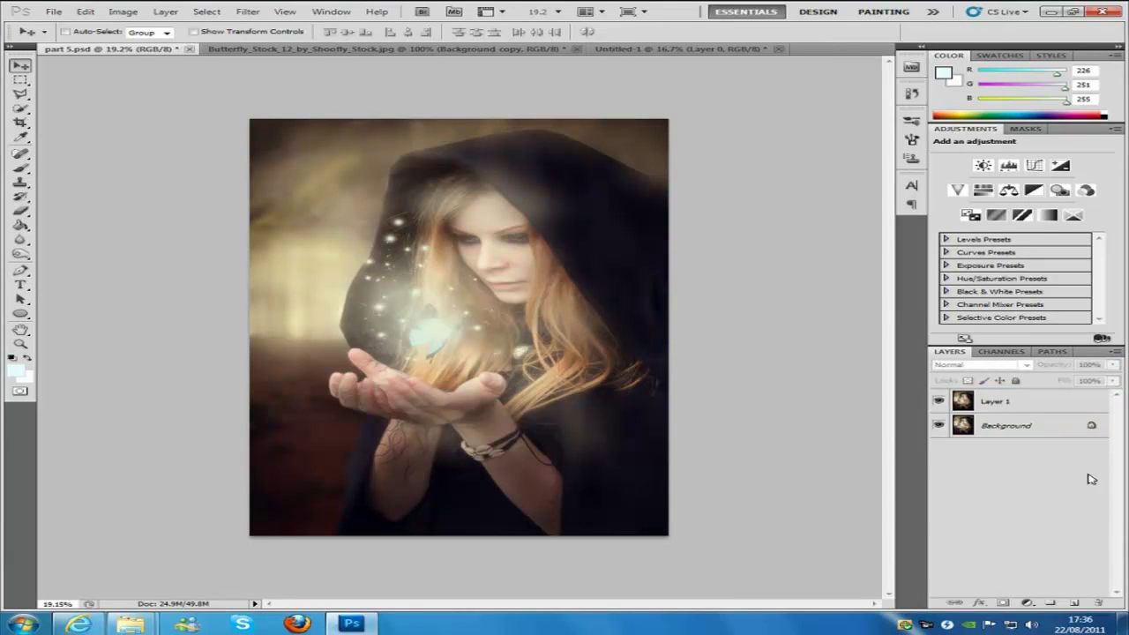